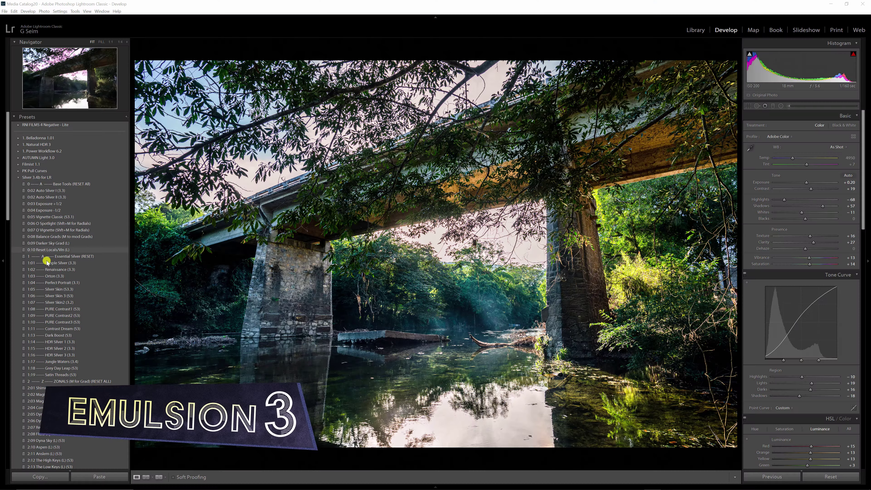
Apply the 1:02 Renaissance black-and-white preset to the river bridge photo.
click(52, 270)
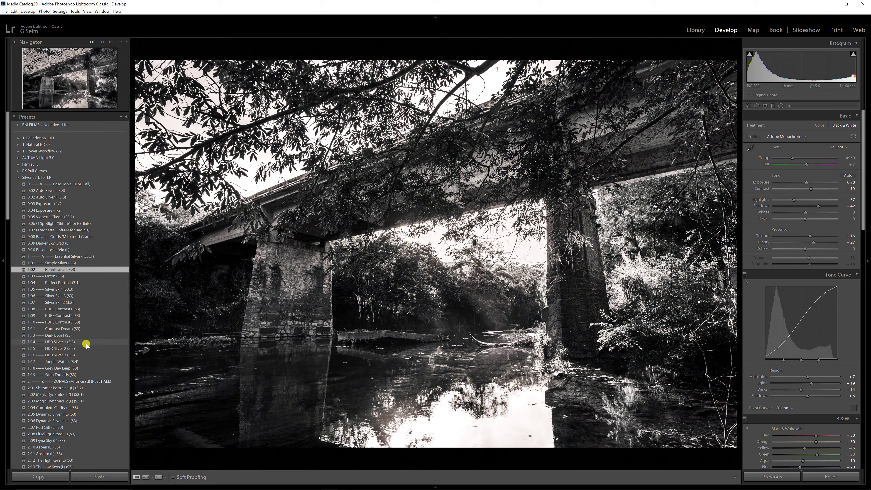
scroll(830, 381, down, 10)
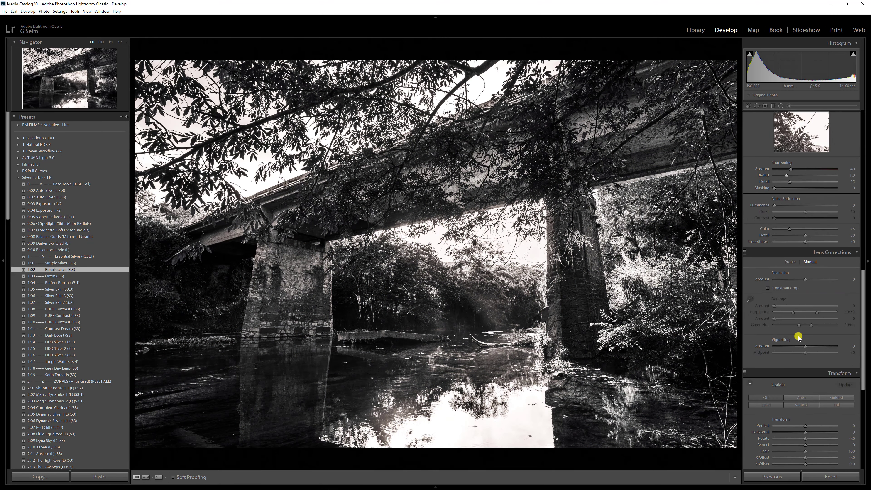
scroll(798, 338, up, 7)
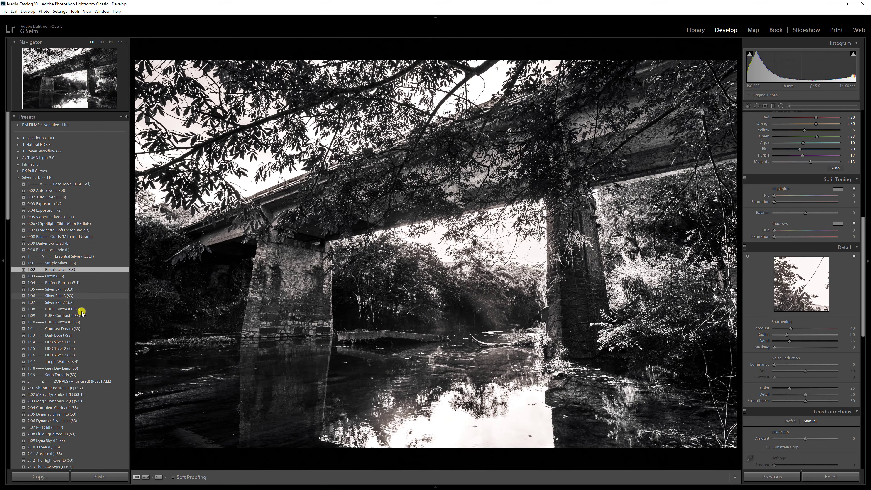
scroll(81, 311, down, 8)
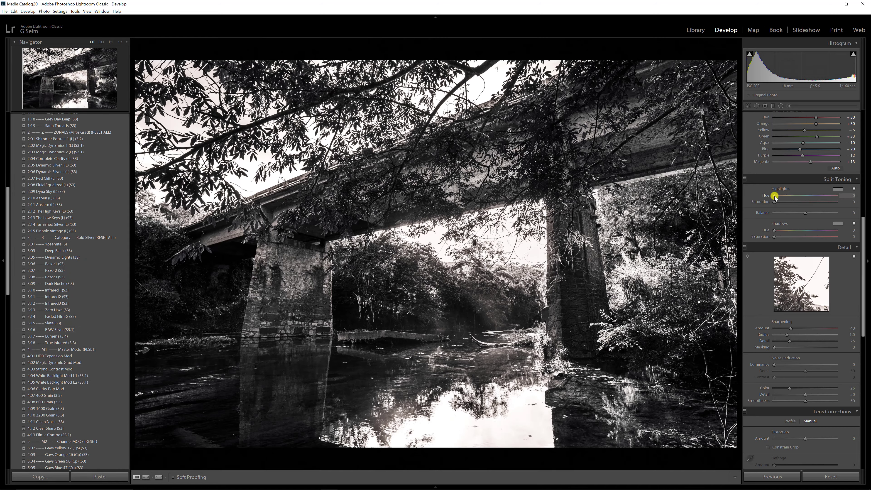
scroll(57, 389, down, 5)
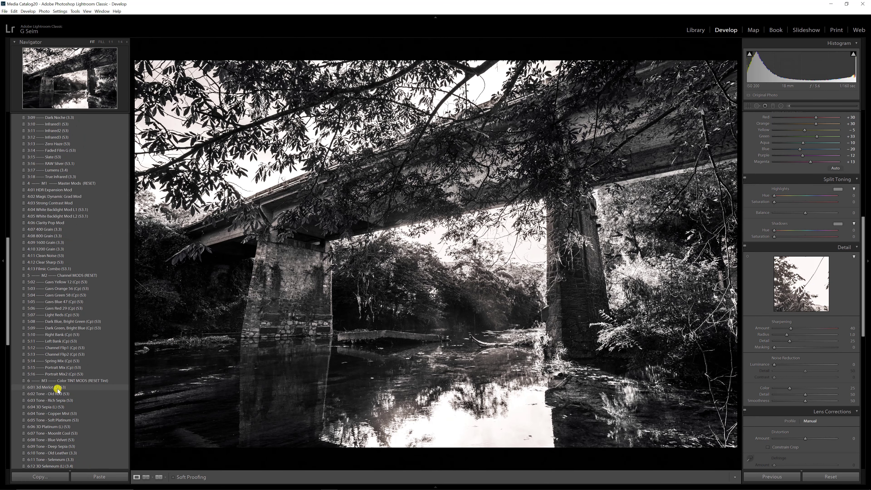
Try 6:02 Tone - Old Red, settle on 6:04 Tone - Copper Mist, and raise highlight saturation to 15.
click(47, 394)
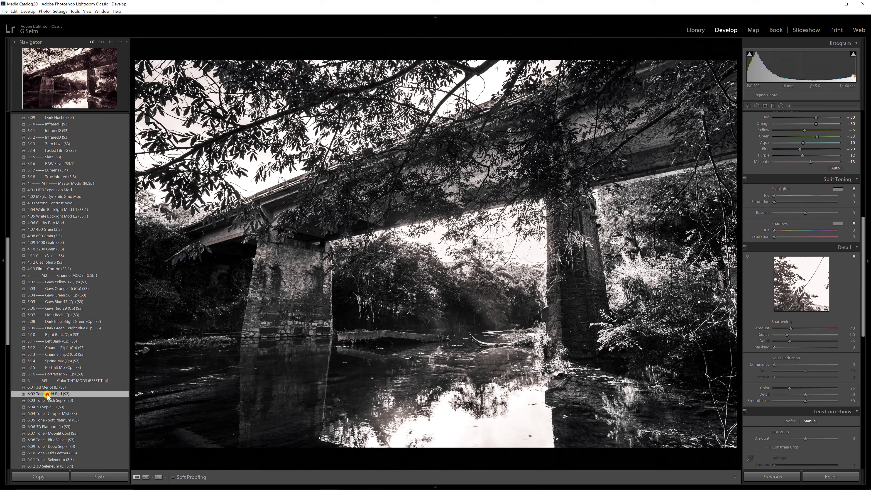
click(58, 414)
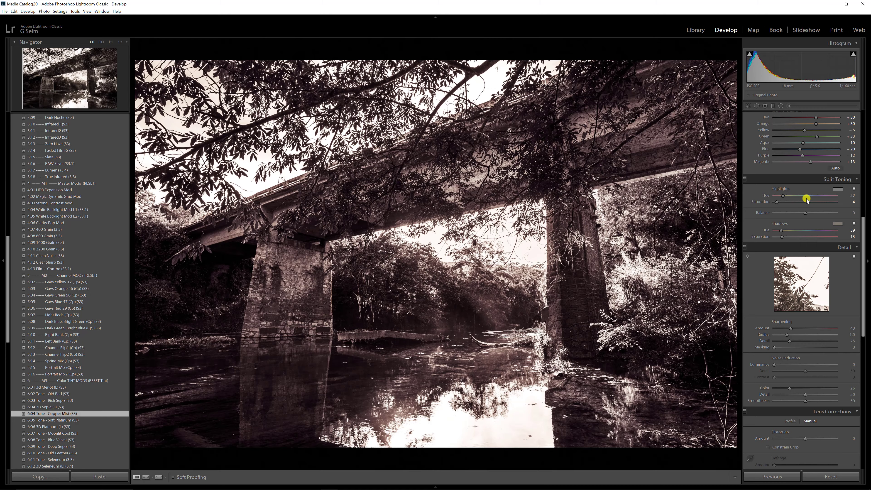
drag(776, 202, 784, 202)
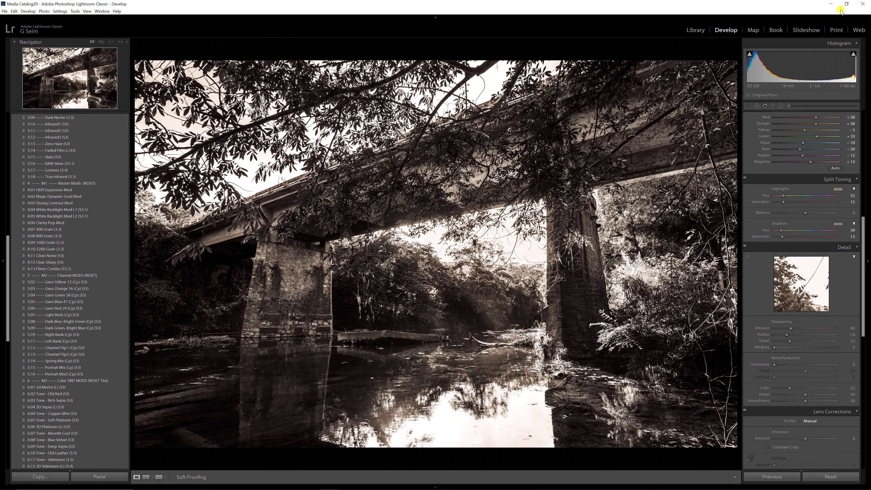
Close Lightroom, zoom the bridge photo in slightly, and bring up the Emulsion 3 folder window.
click(861, 4)
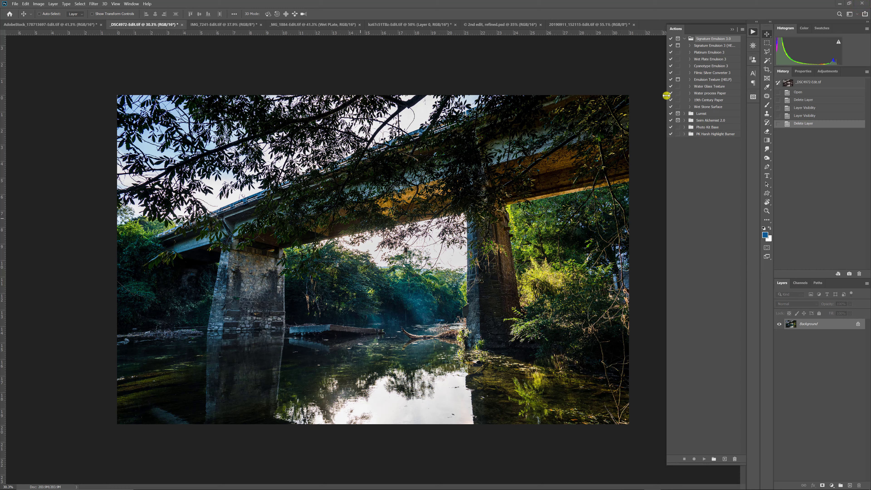
key(ctrl+plus)
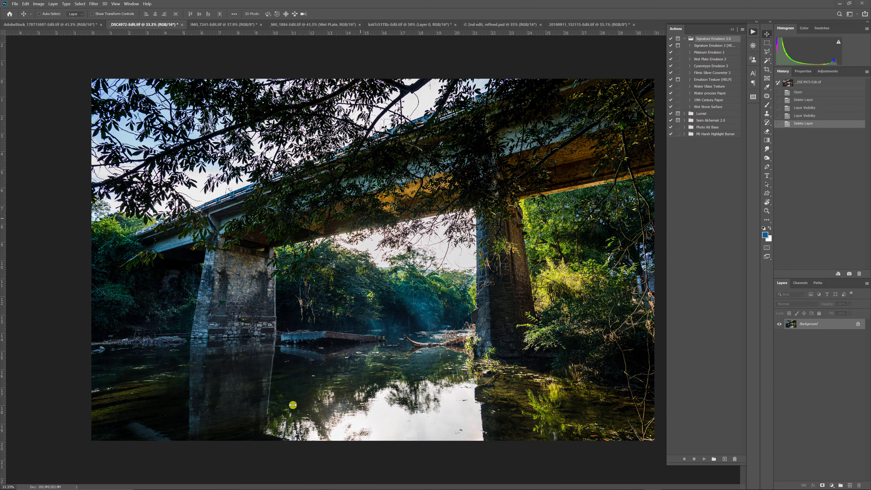
mouse_move(196, 488)
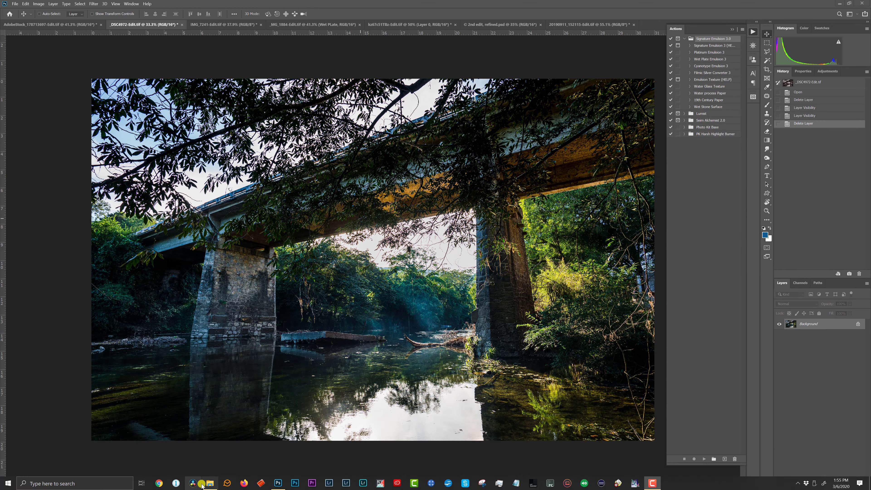
click(208, 486)
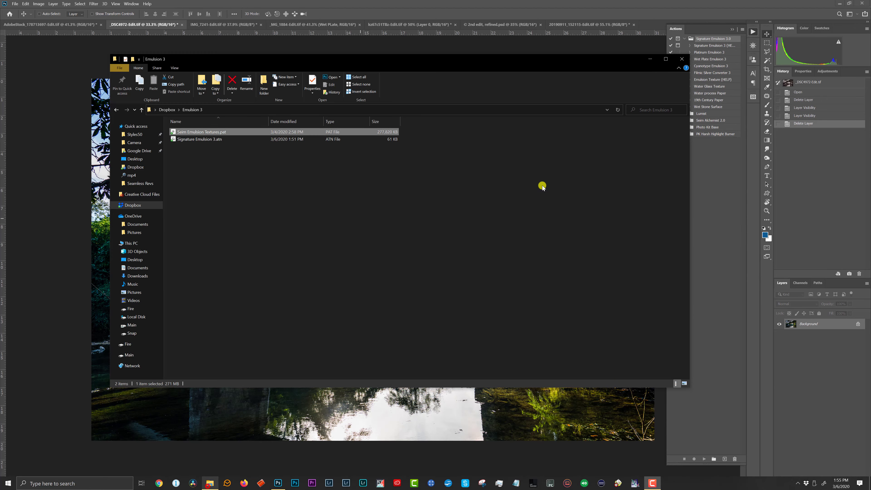
In Dropbox's Emulsion 3 folder, select Signature Emulsion 3.atn and Seim Emulsion Textures.pat, then return to Photoshop.
click(230, 213)
click(162, 109)
double_click(450, 135)
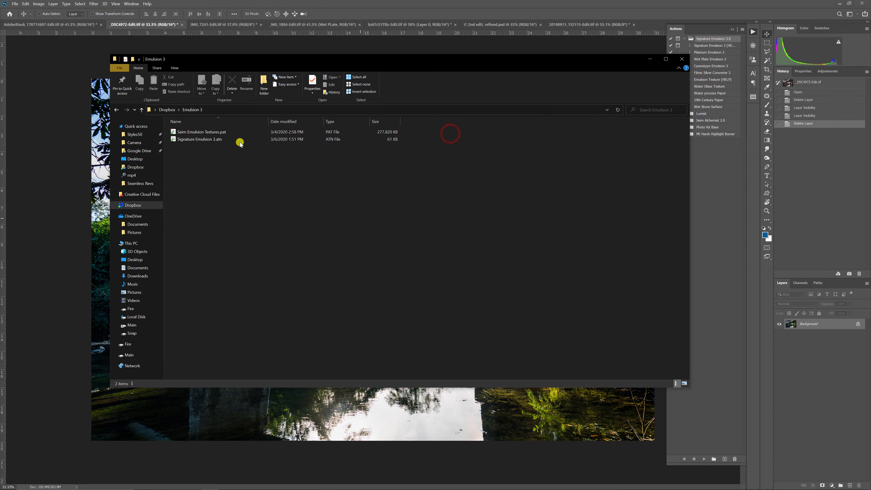
click(225, 137)
click(219, 132)
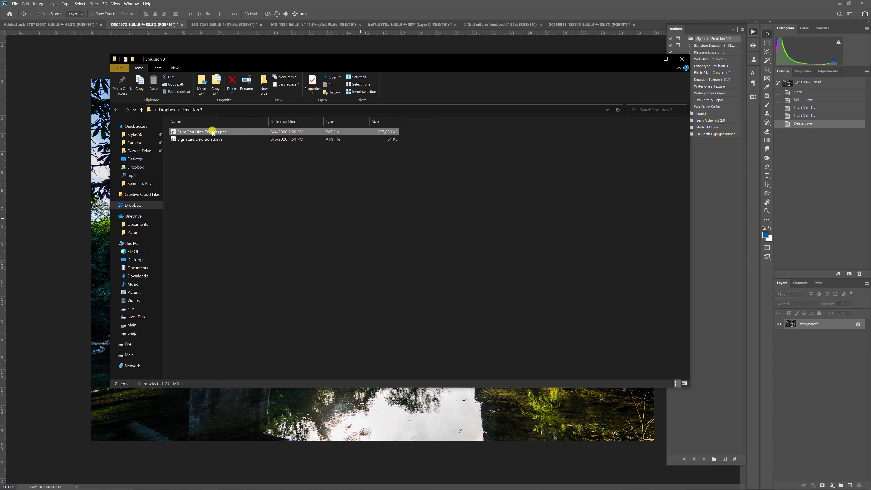
click(725, 160)
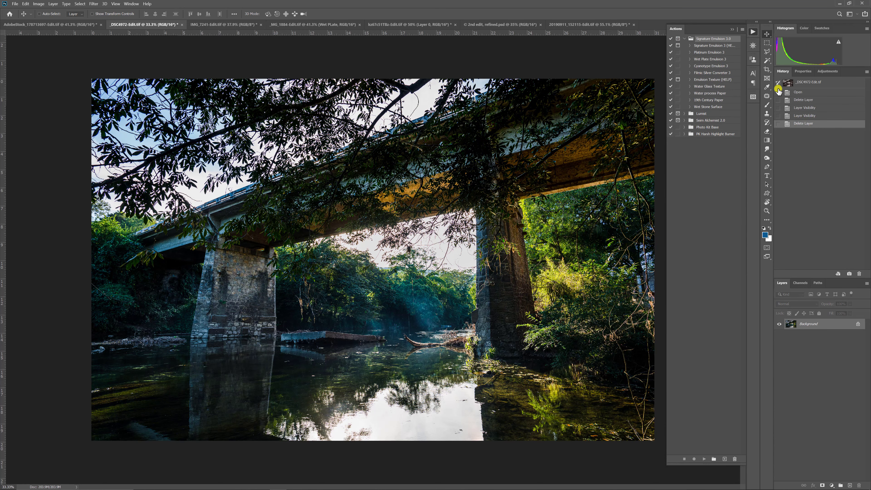
Switch the Actions panel to Button Mode so the Emulsion actions appear as coloured buttons.
click(131, 4)
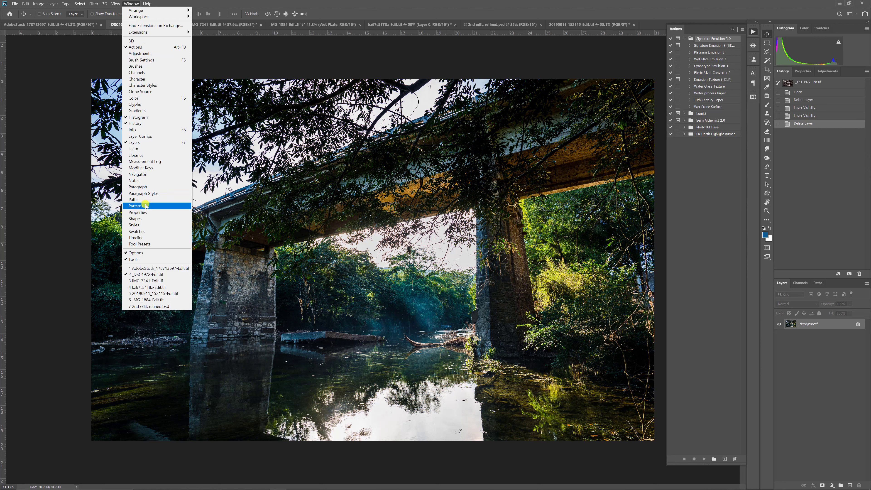
click(689, 169)
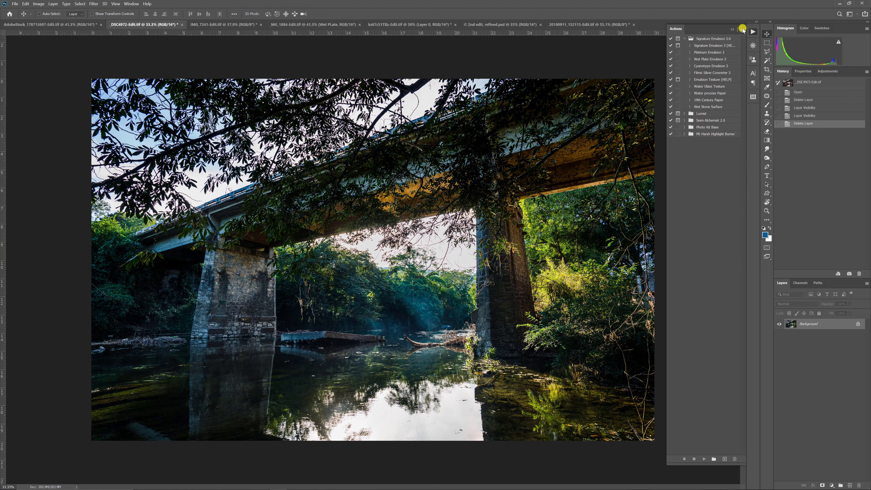
click(743, 29)
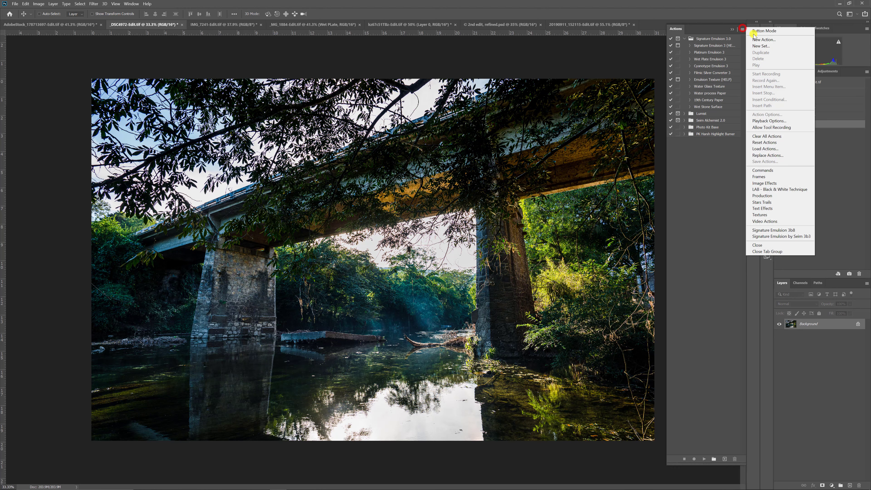
click(776, 32)
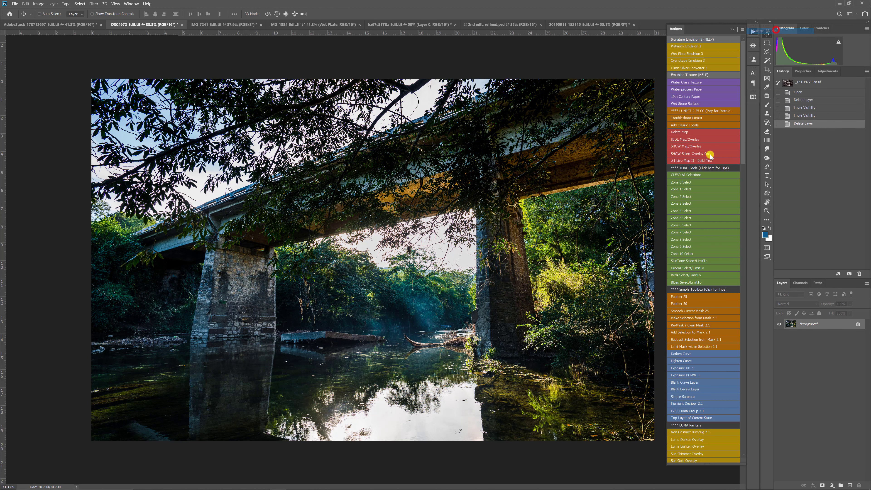
click(754, 98)
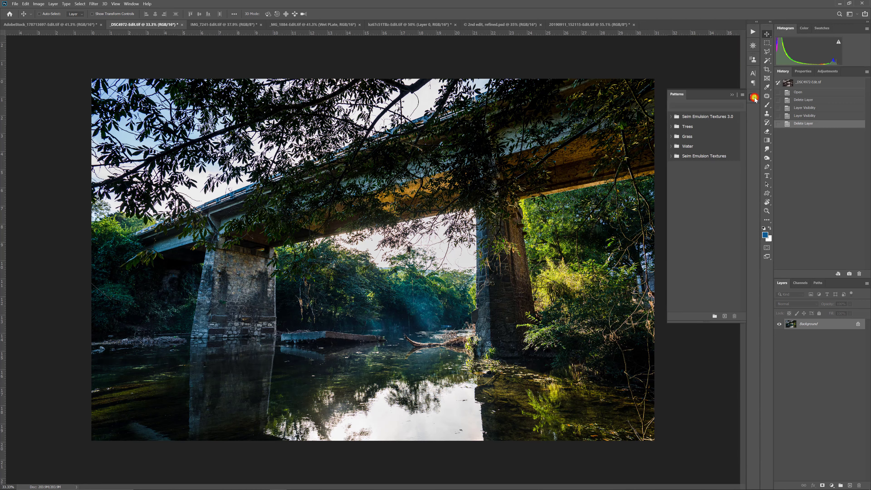
click(673, 117)
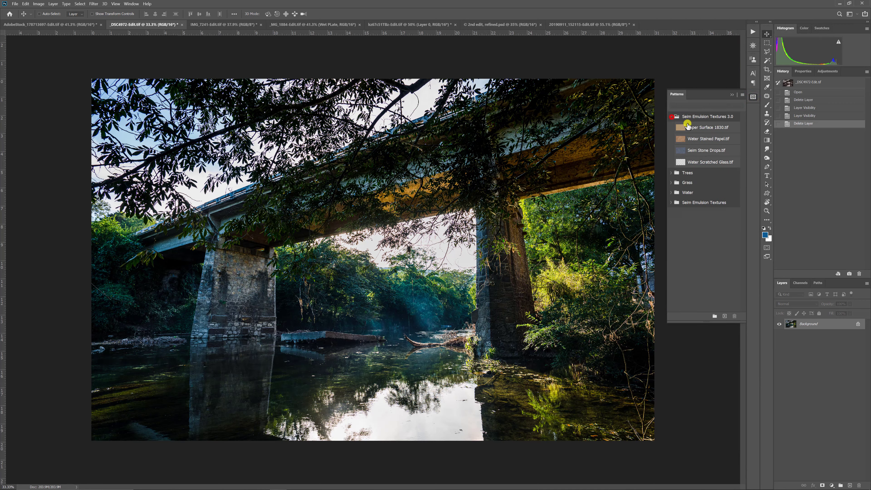
click(672, 117)
click(752, 98)
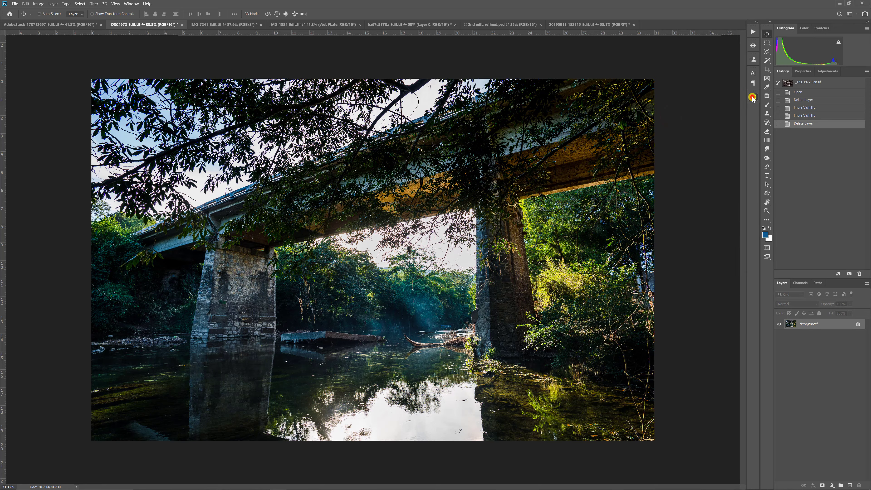
click(752, 97)
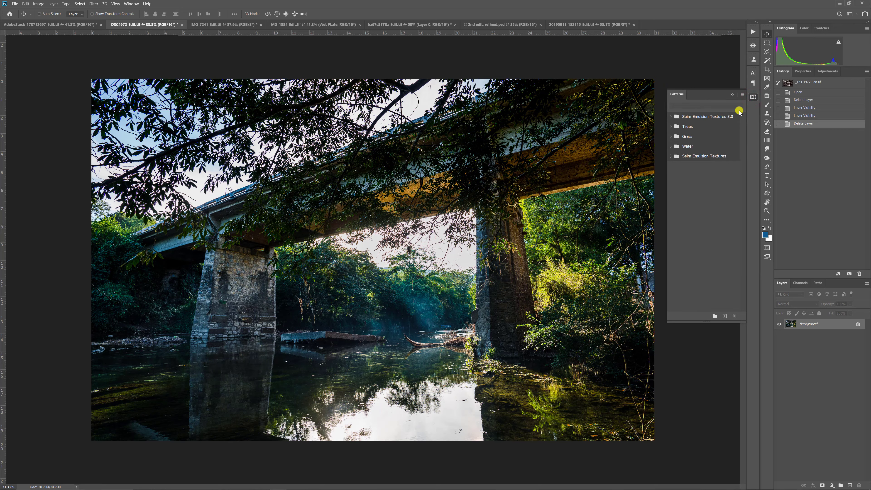
click(754, 96)
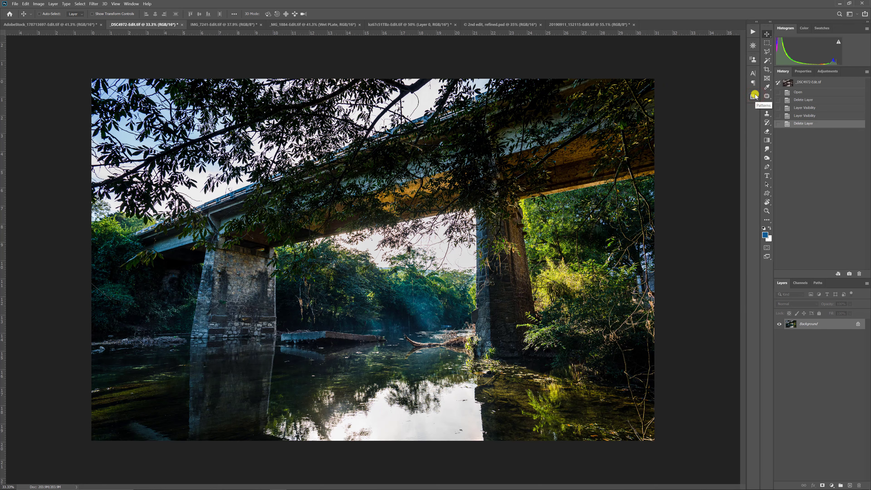
click(756, 98)
click(752, 33)
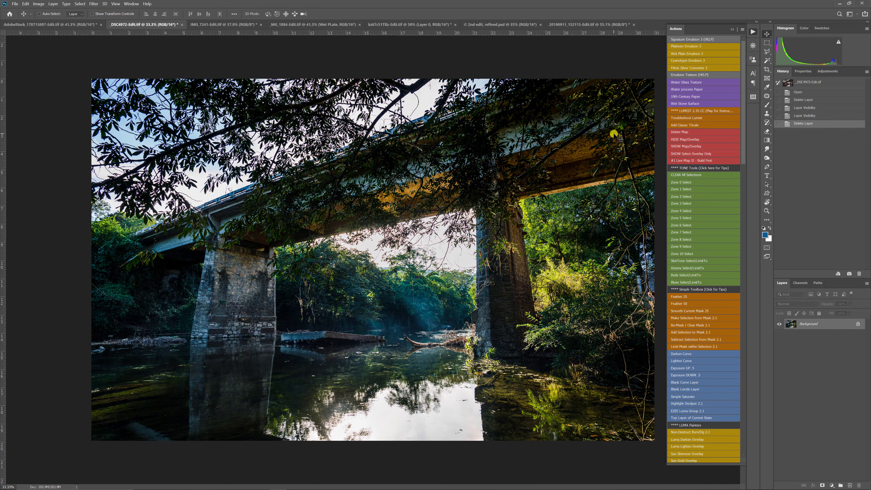
Run Filmic Silver Converter 3, inspect its Black & White 1 and Curves 1 layers, then delete the group.
click(687, 68)
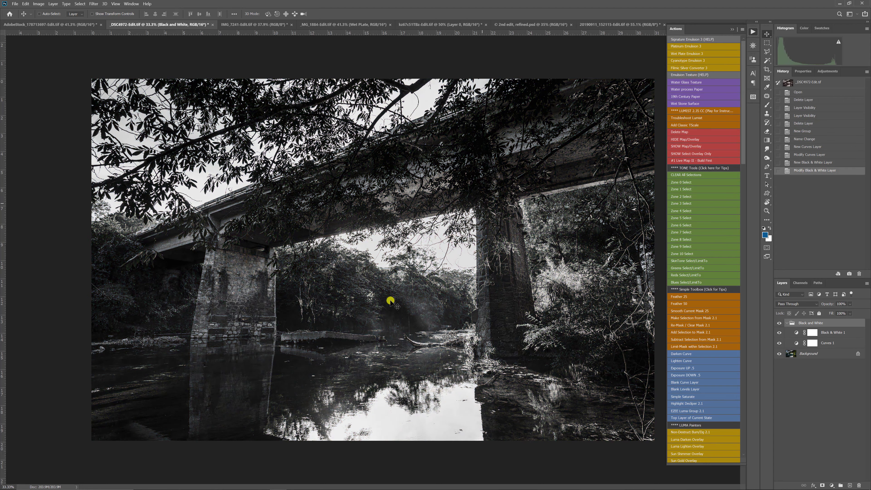
click(829, 332)
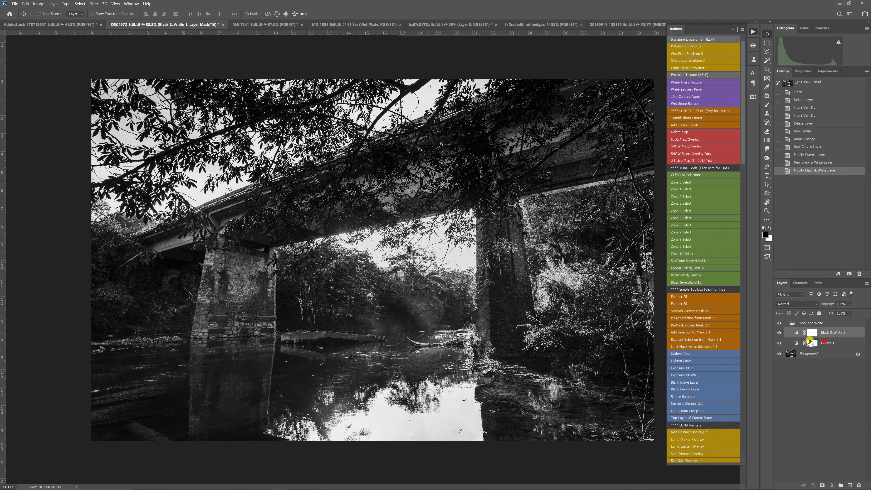
click(810, 342)
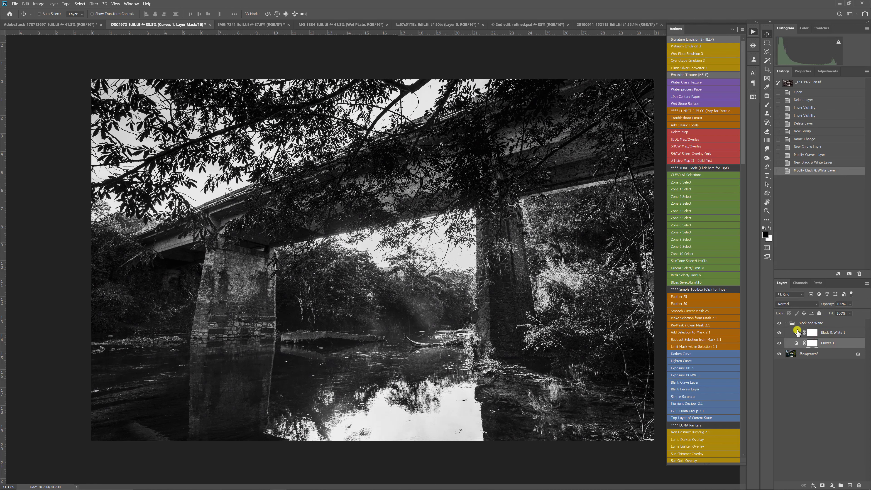
click(796, 332)
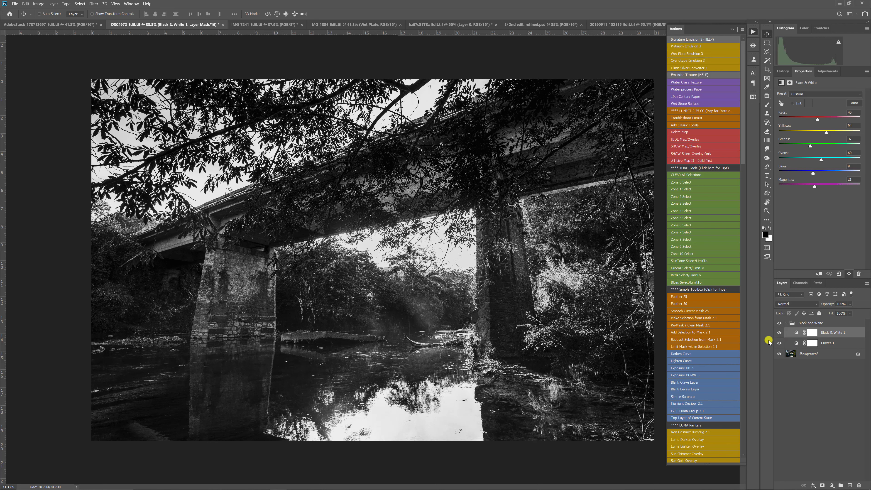
click(797, 344)
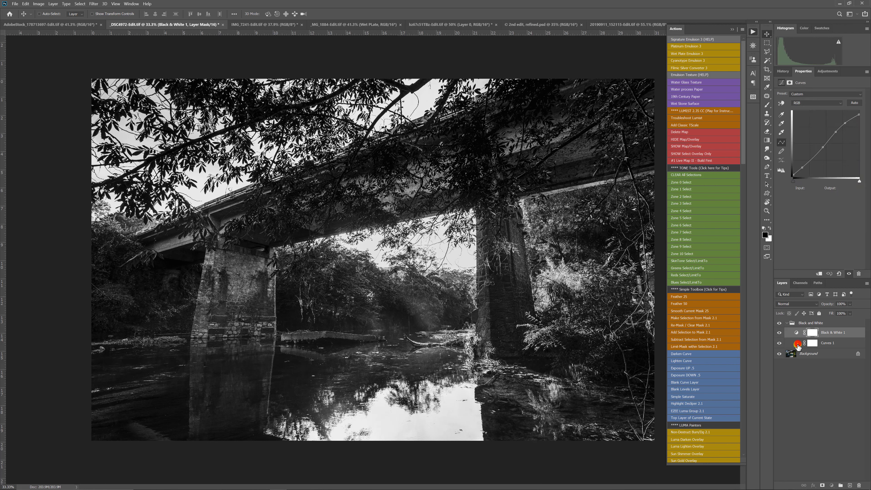
click(791, 323)
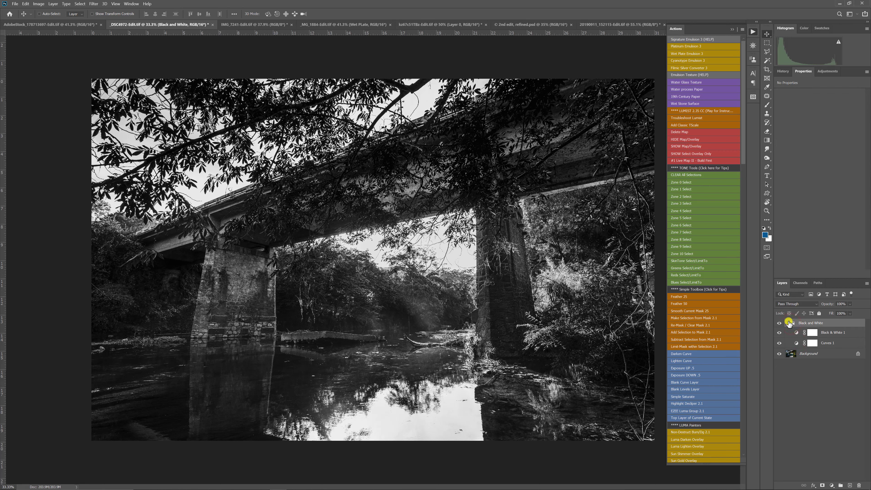
key(Delete)
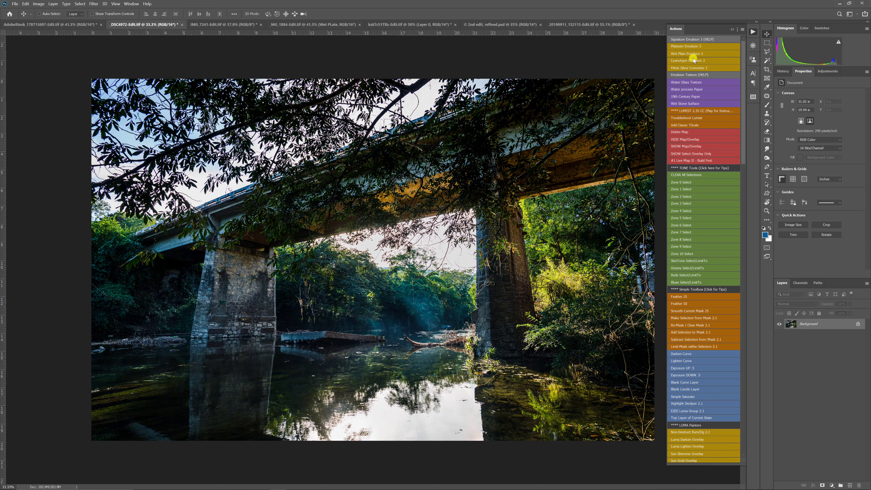
Run Platinum Emulsion 3, then switch to the Move tool and review the Platinum 3 Master group.
click(683, 47)
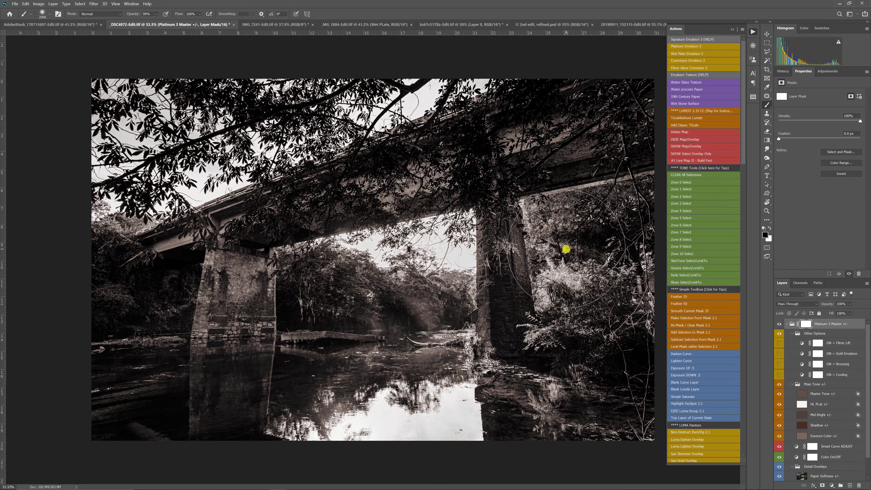
click(768, 34)
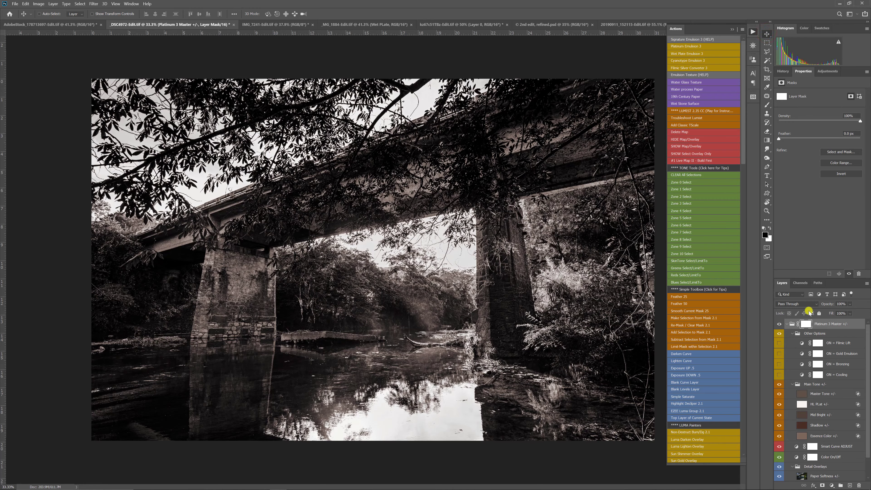
scroll(845, 455, down, 1)
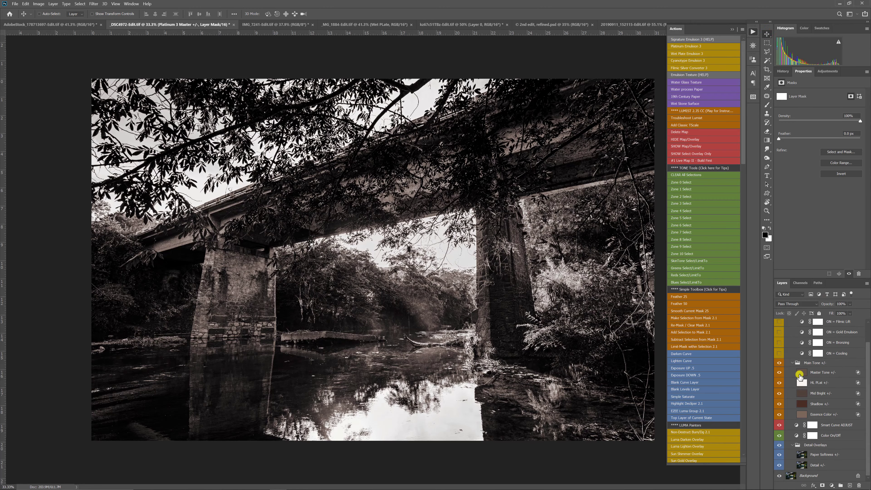
scroll(814, 442, up, 1)
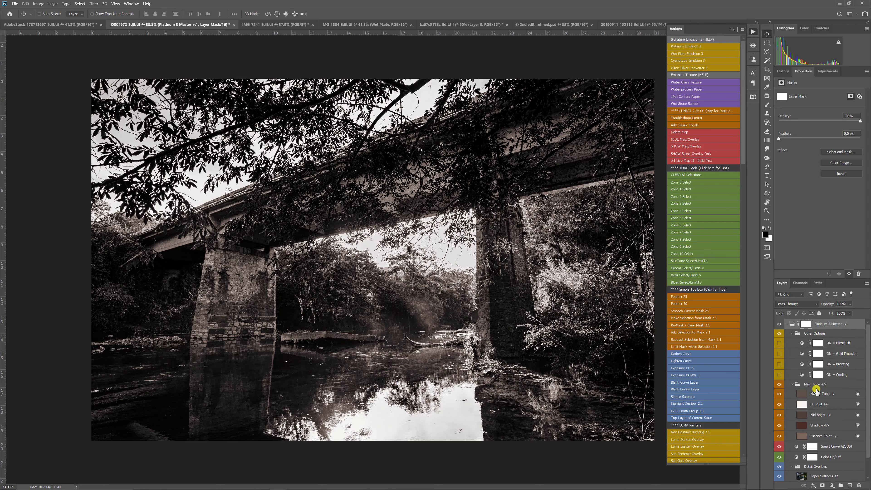
Toggle the Platinum 3 Master group off and on to compare, then expand it.
click(787, 324)
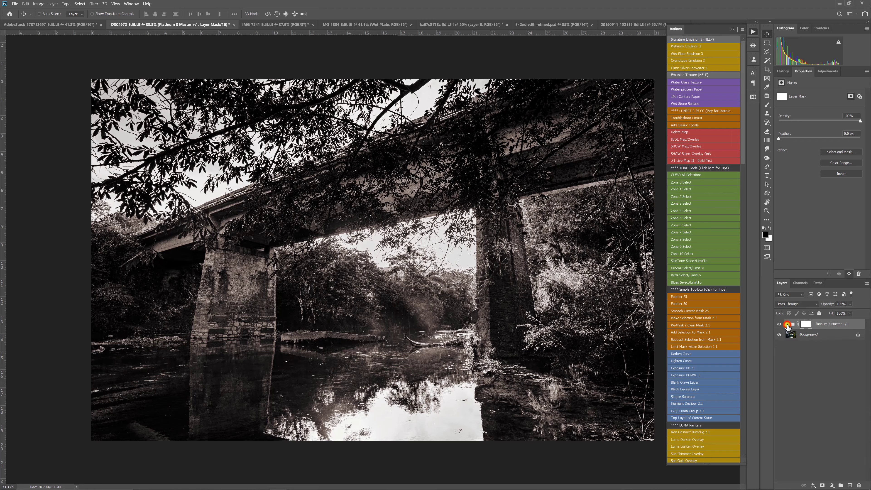
click(779, 324)
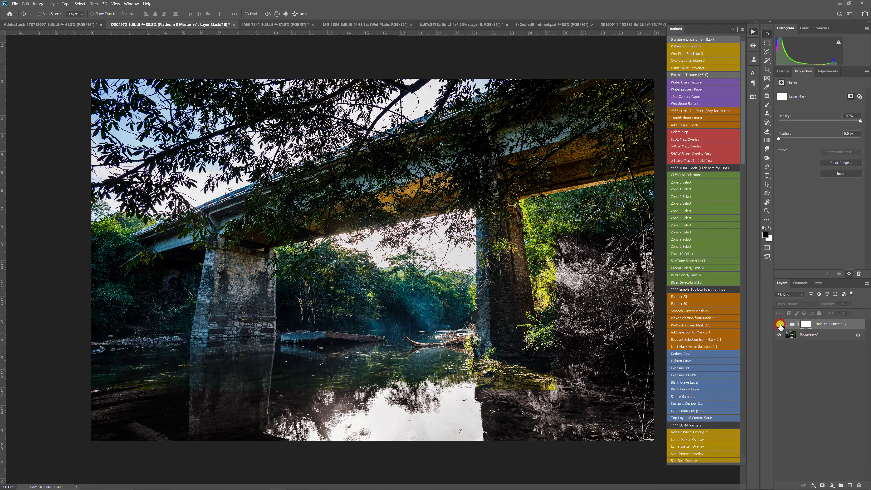
click(780, 324)
click(787, 324)
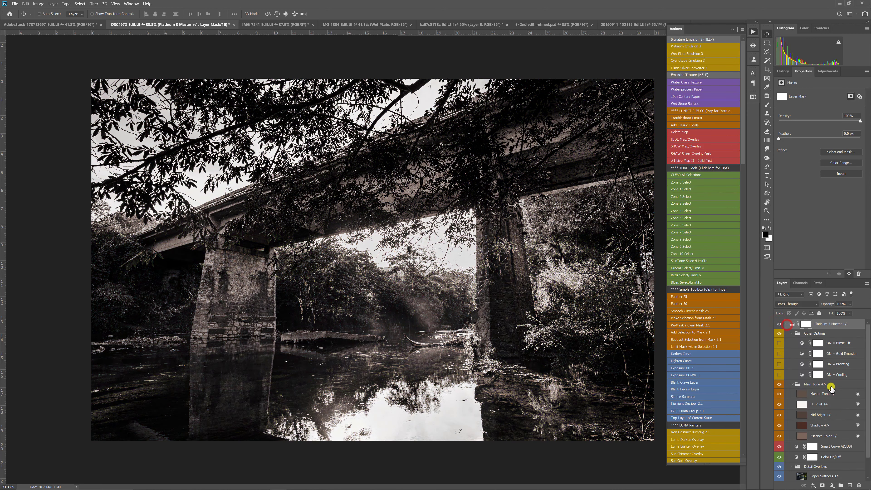
scroll(816, 409, down, 1)
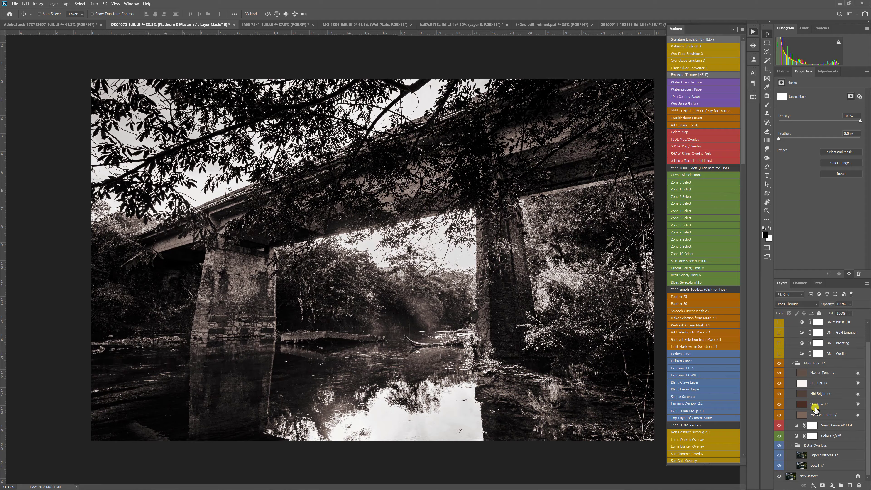
scroll(532, 302, up, 3)
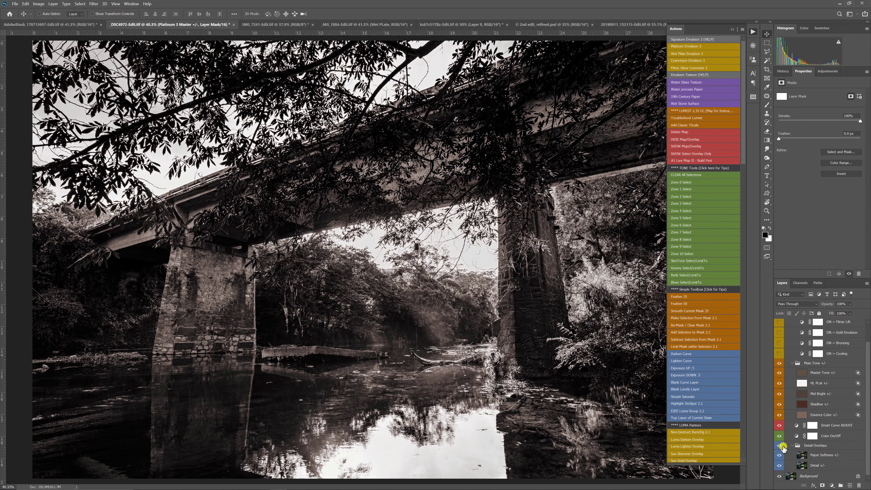
Drop the Detail +/- layer opacity to 0%, then raise it back to full.
click(814, 455)
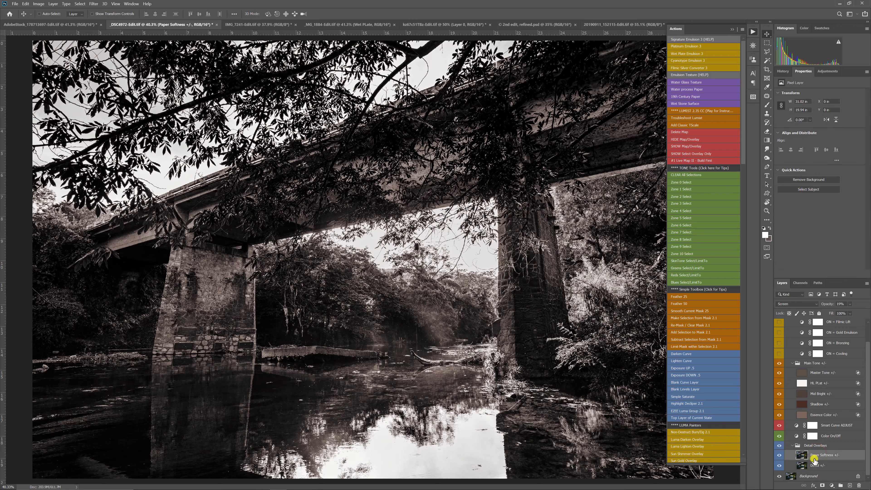
click(816, 465)
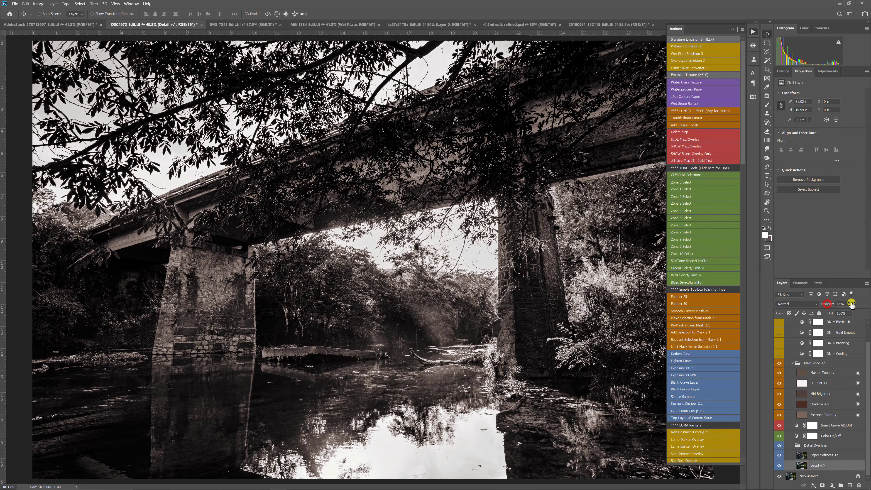
text(0)
key(Return)
scroll(408, 292, up, 3)
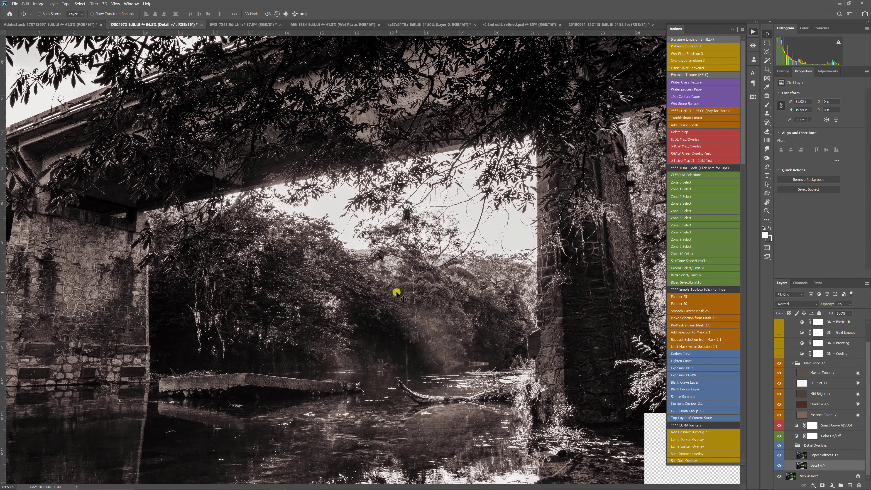
scroll(397, 293, up, 2)
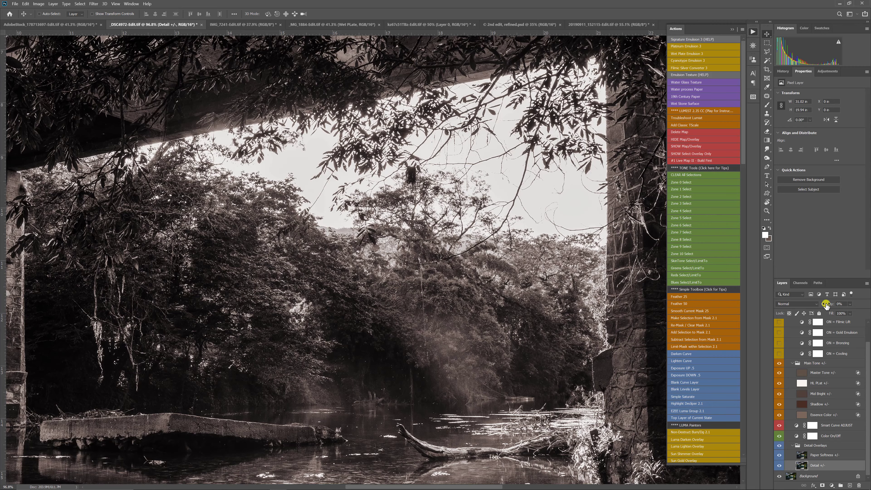
drag(827, 303, 868, 302)
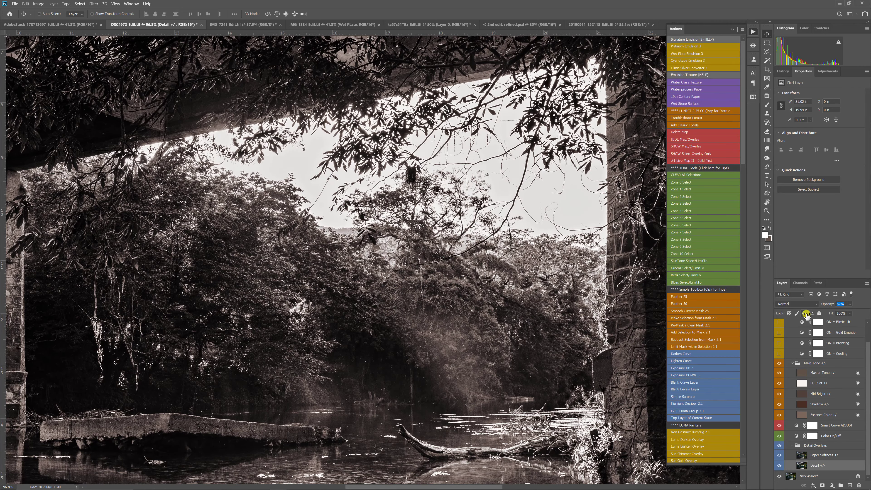
Adjust the Paper Softness +/- layer opacity, settling at 39%.
click(815, 454)
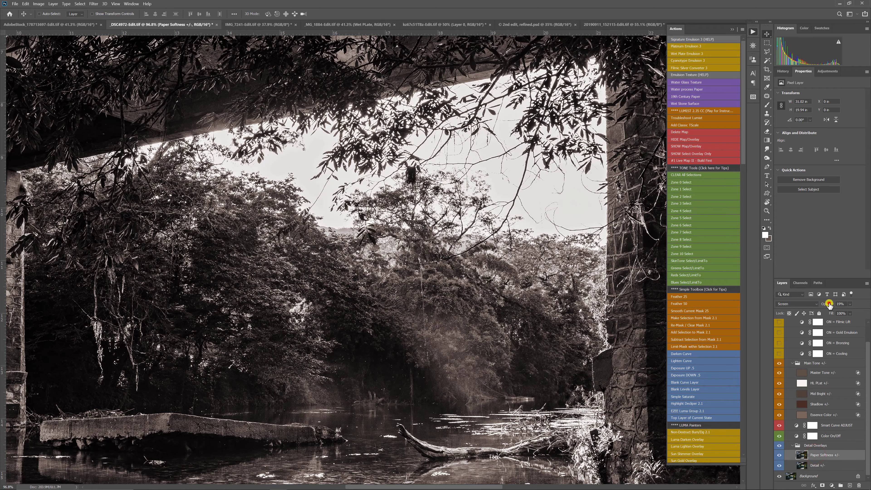
drag(828, 304, 849, 301)
scroll(433, 325, down, 2)
key(3)
key(3)
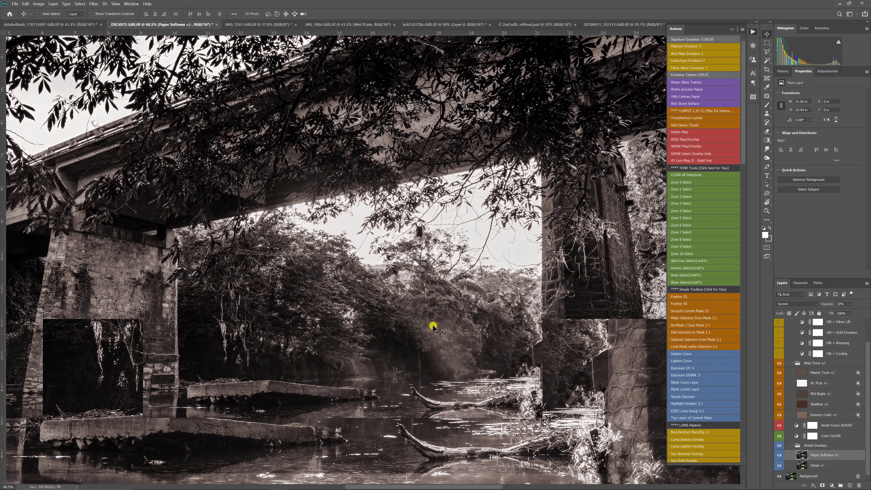
scroll(433, 324, down, 1)
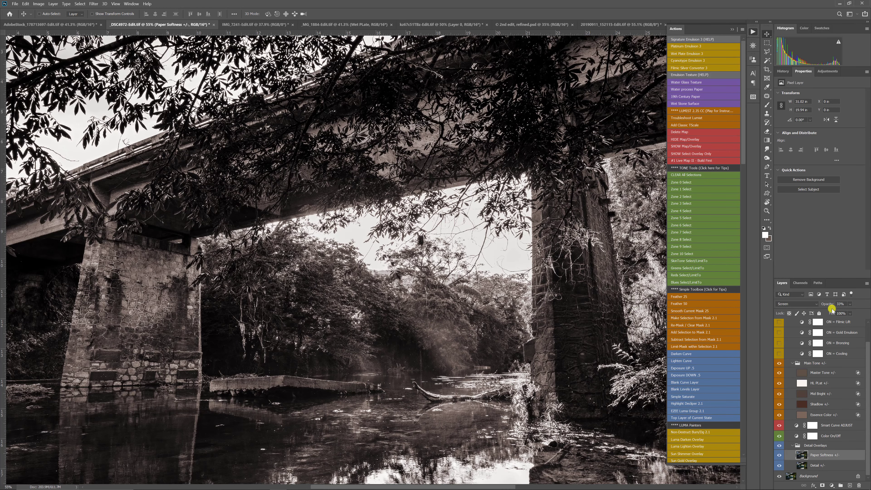
drag(827, 304, 837, 304)
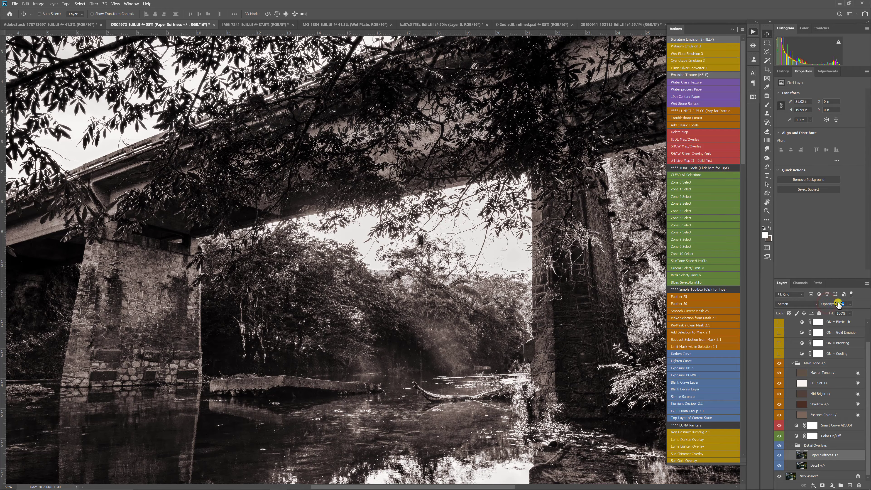
drag(837, 304, 828, 304)
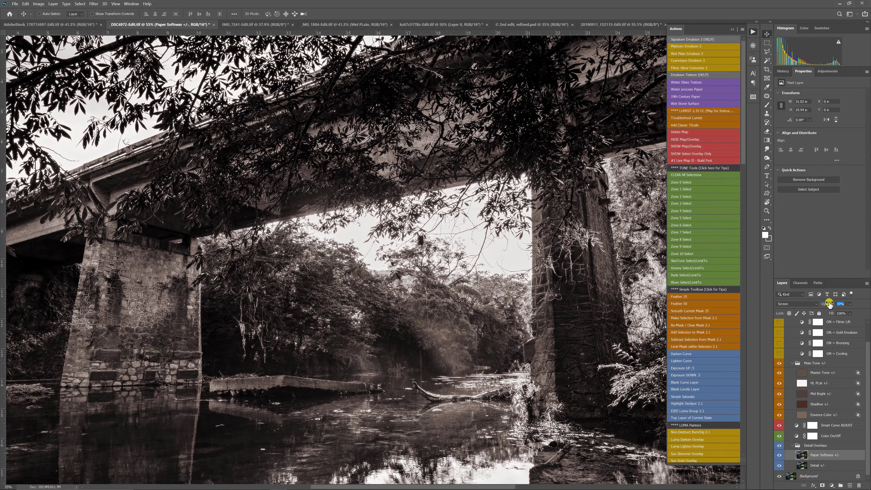
click(830, 439)
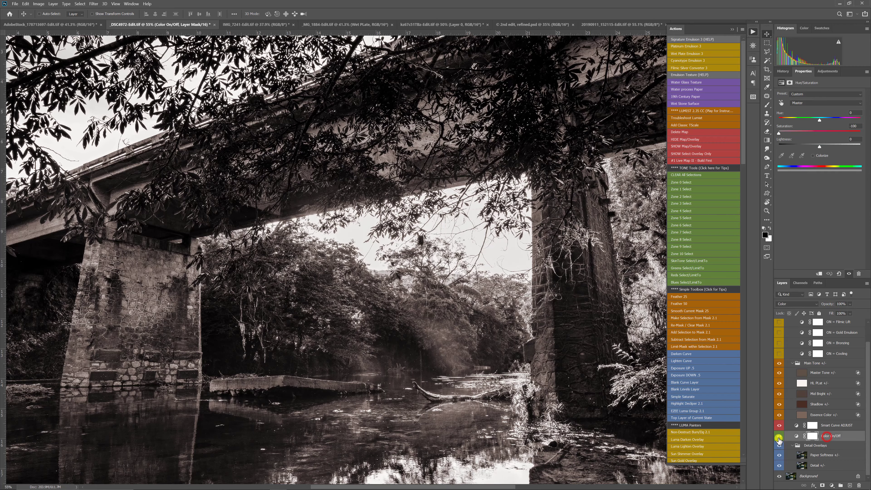
click(780, 436)
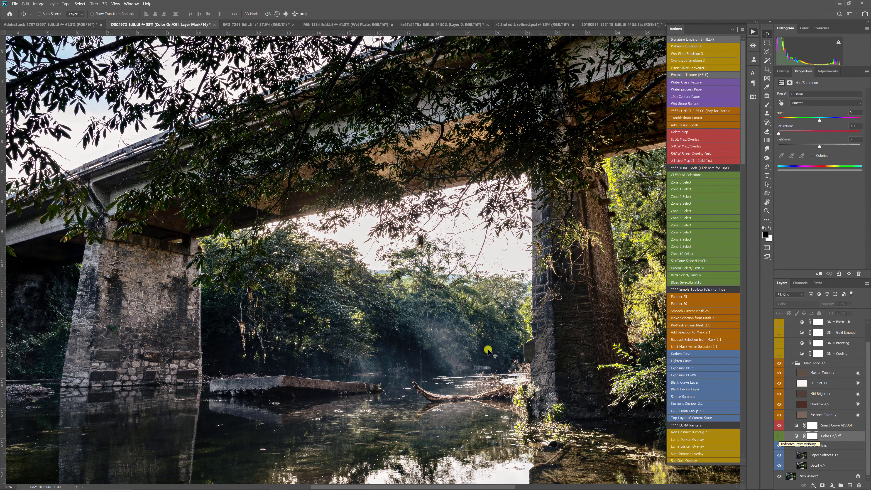
scroll(461, 338, down, 5)
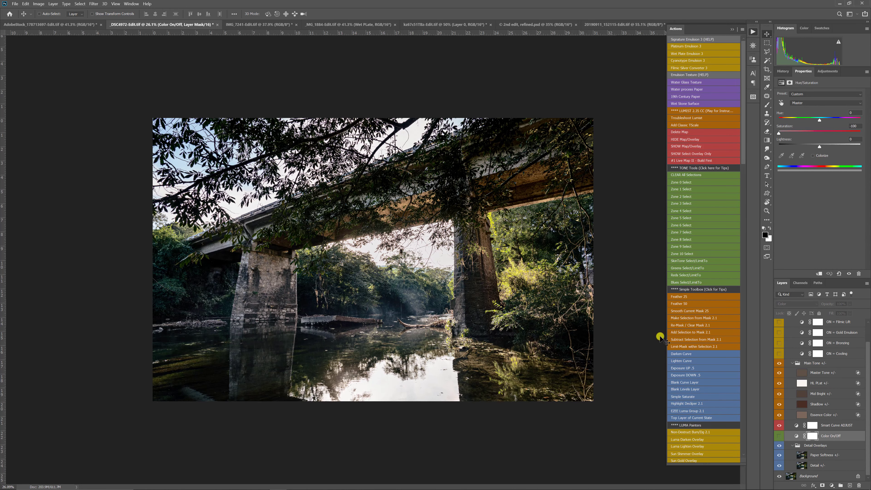
click(780, 436)
click(779, 436)
click(840, 423)
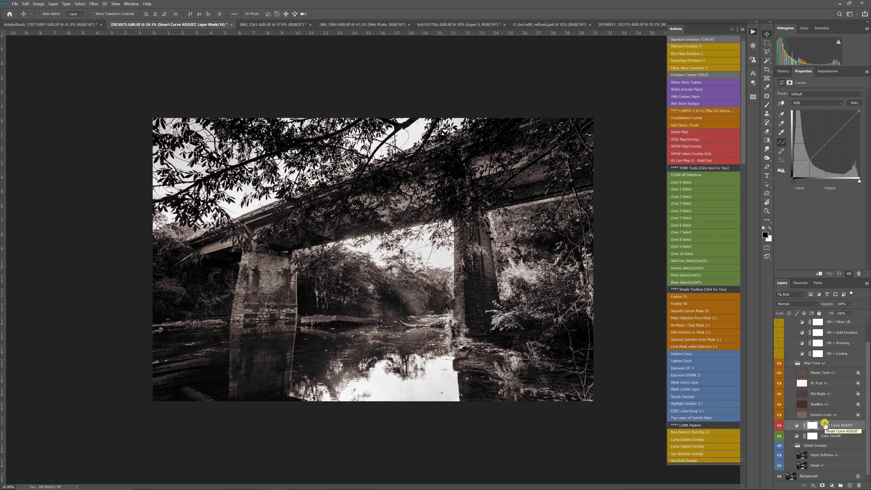
Zoom in slightly and preview the Filmic Lift and Gold Emulsion tones, leaving Gold Emulsion off.
scroll(816, 400, up, 1)
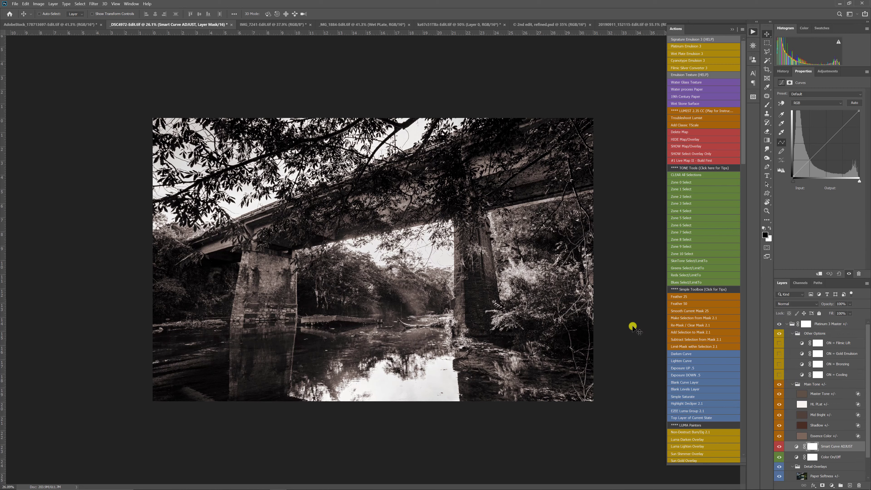
key(ctrl+plus)
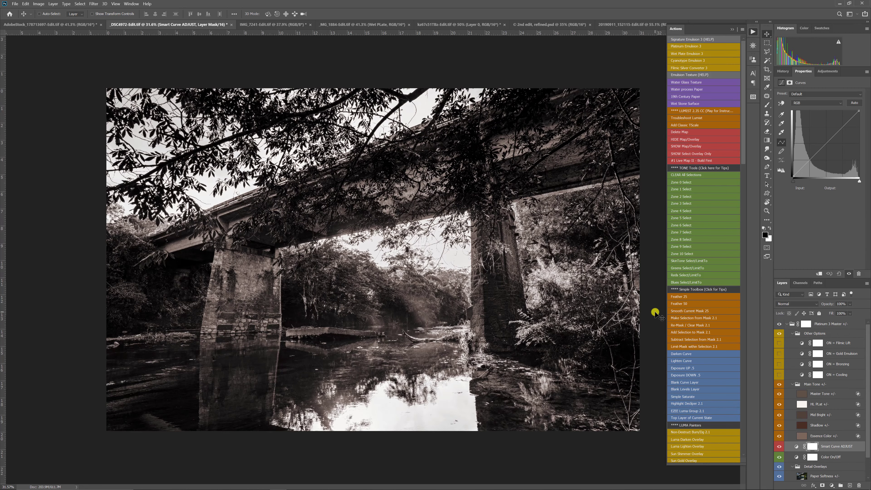
click(780, 345)
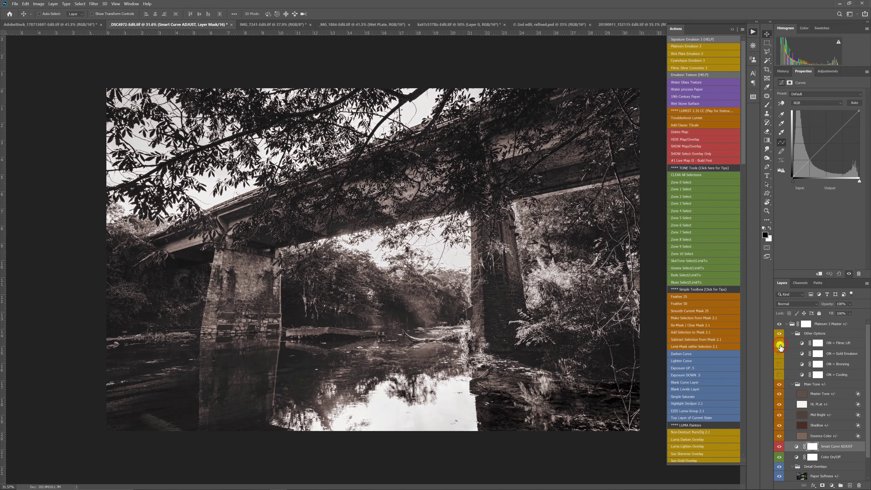
click(780, 353)
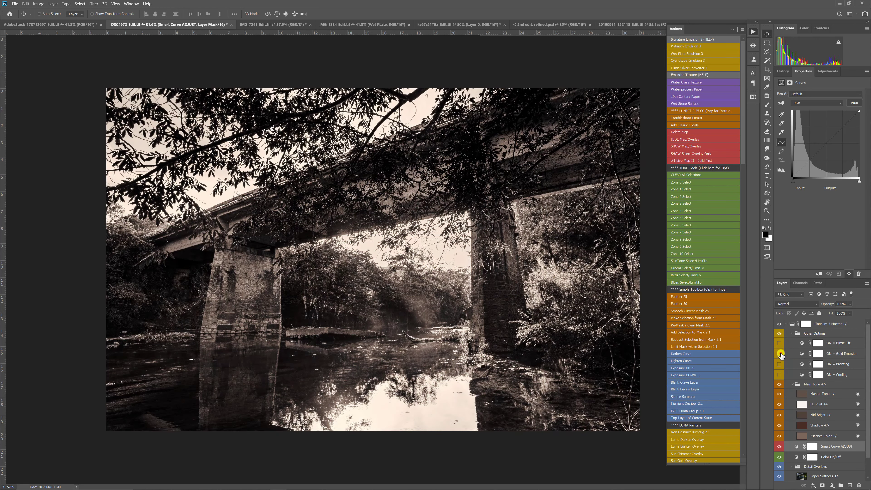
click(780, 353)
click(780, 354)
click(781, 353)
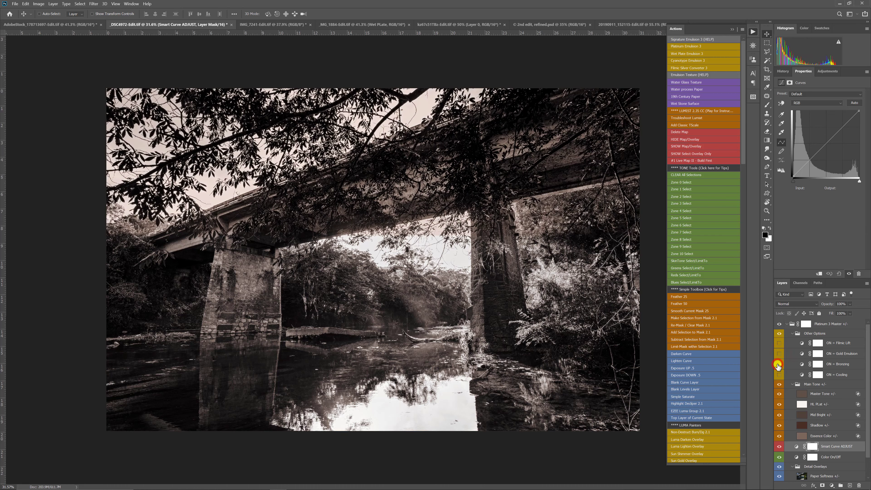
Preview and turn off Cooling and Bronzing, fold away Other Options, and select Main Tone +/-.
click(779, 374)
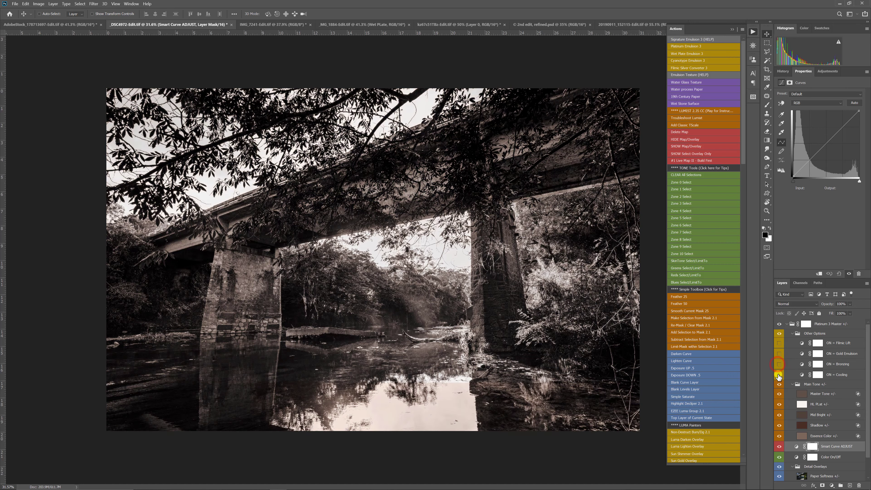
click(779, 375)
click(779, 364)
click(779, 365)
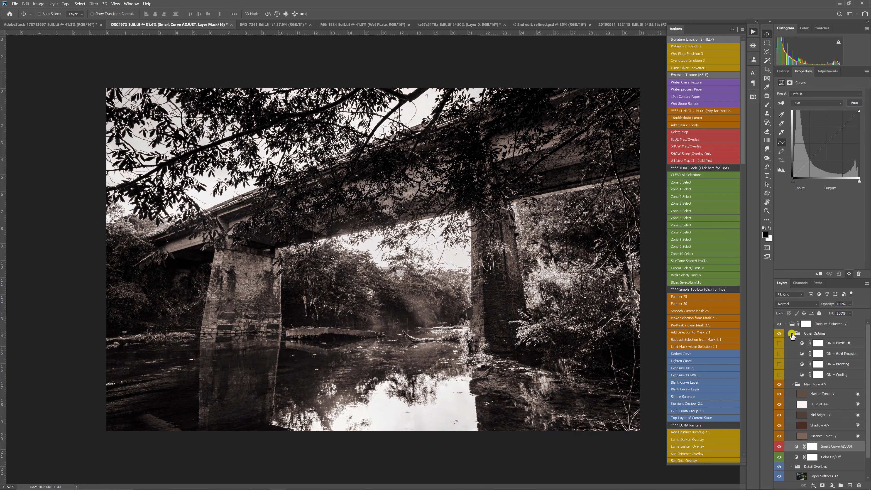
click(793, 333)
click(817, 342)
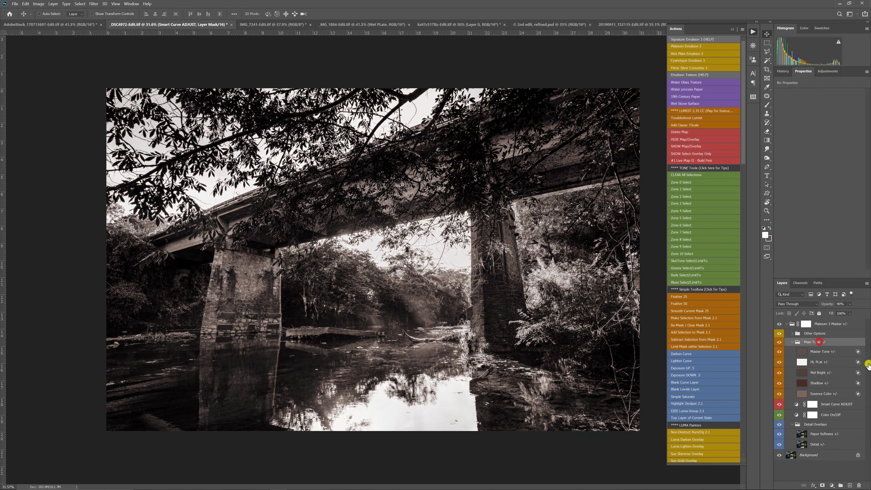
click(779, 352)
click(780, 352)
click(858, 361)
click(858, 394)
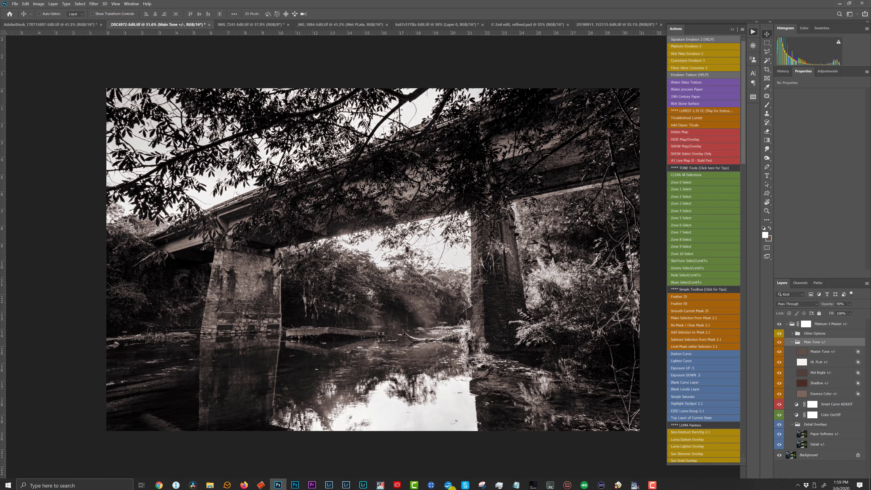
click(819, 362)
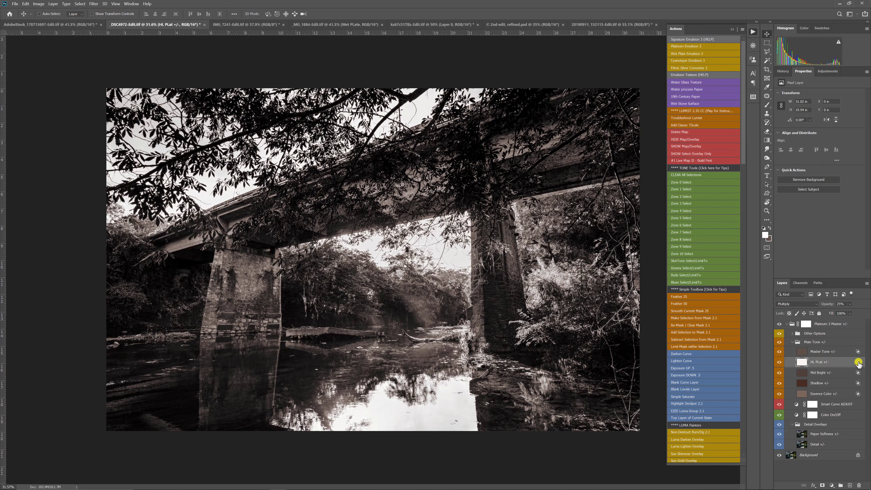
click(858, 354)
click(818, 352)
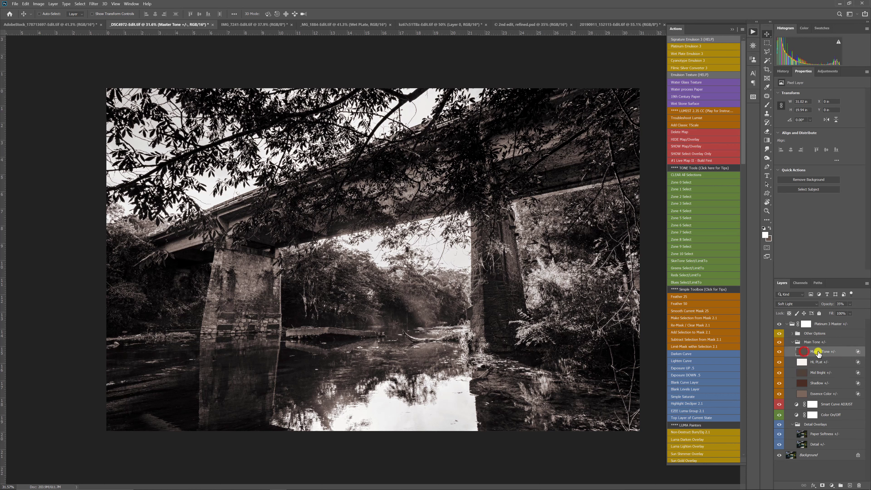
right_click(820, 352)
click(799, 61)
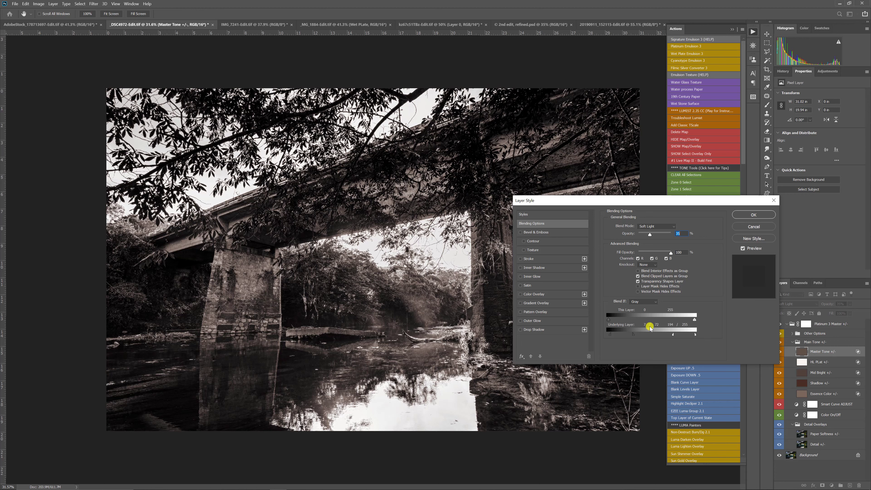
click(753, 226)
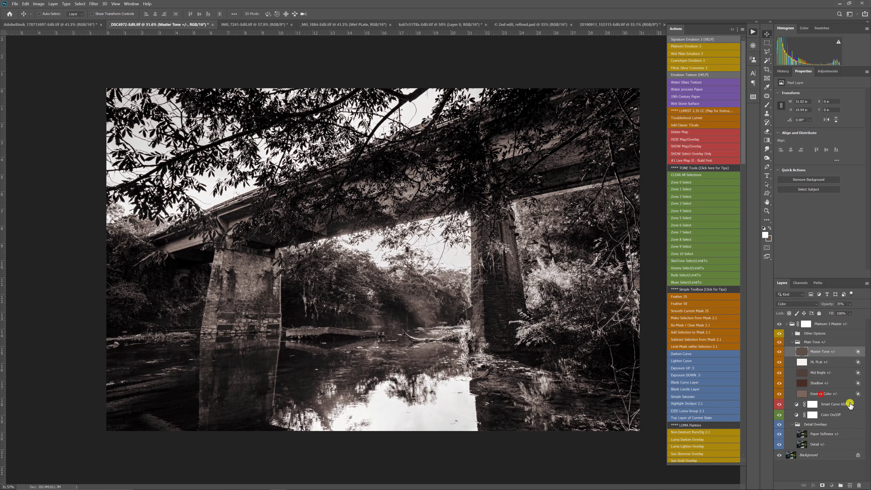
Toggle Main Tone +/- off and on to compare, checking Essence Color, Mid Bright and Smart Curve ADJUST.
click(816, 394)
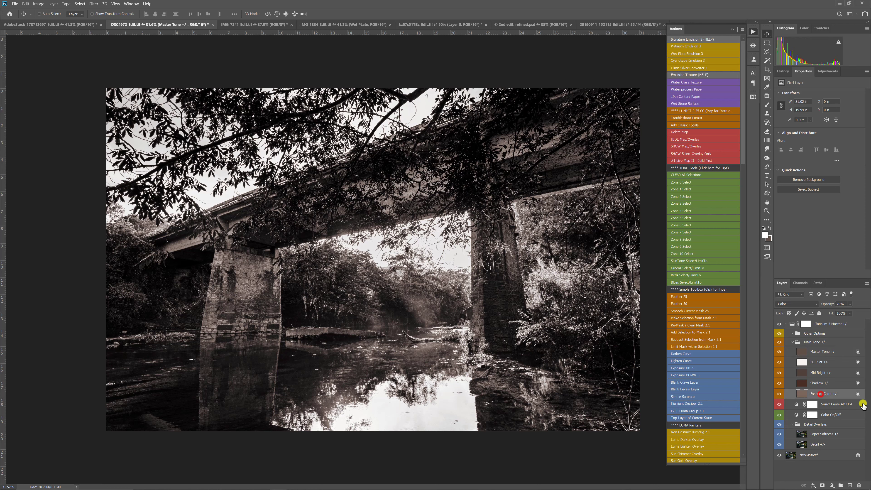
click(779, 342)
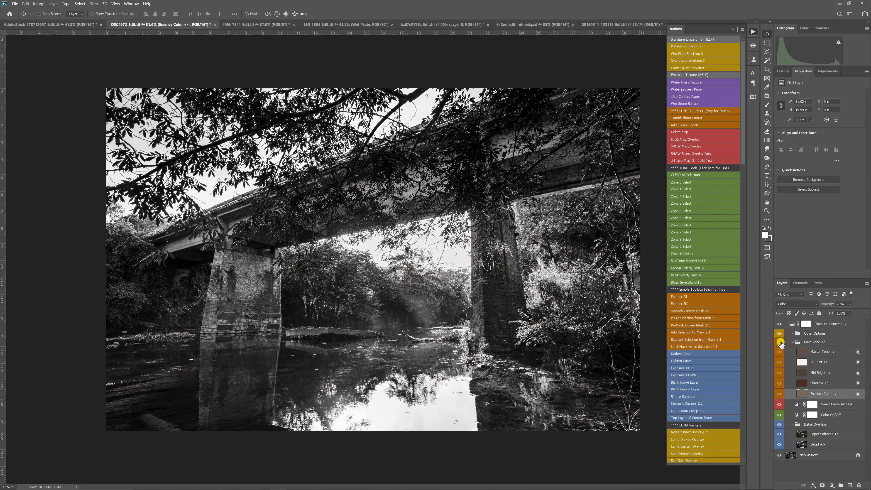
click(779, 343)
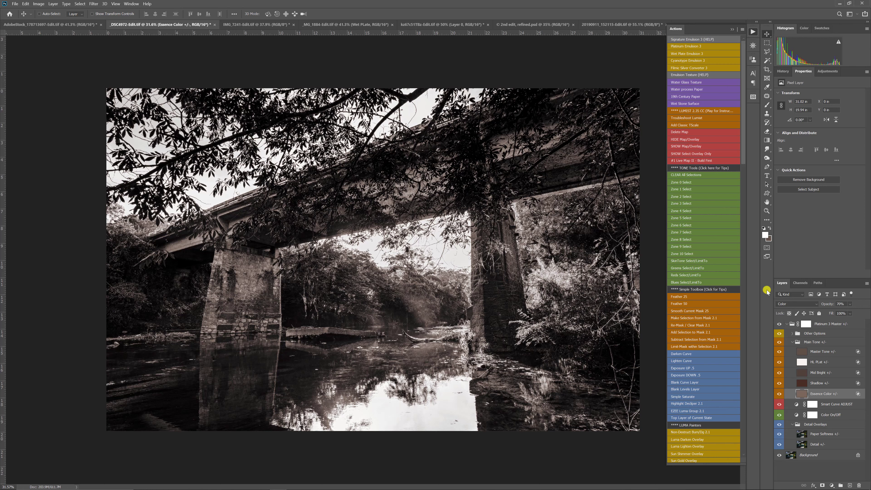
click(824, 373)
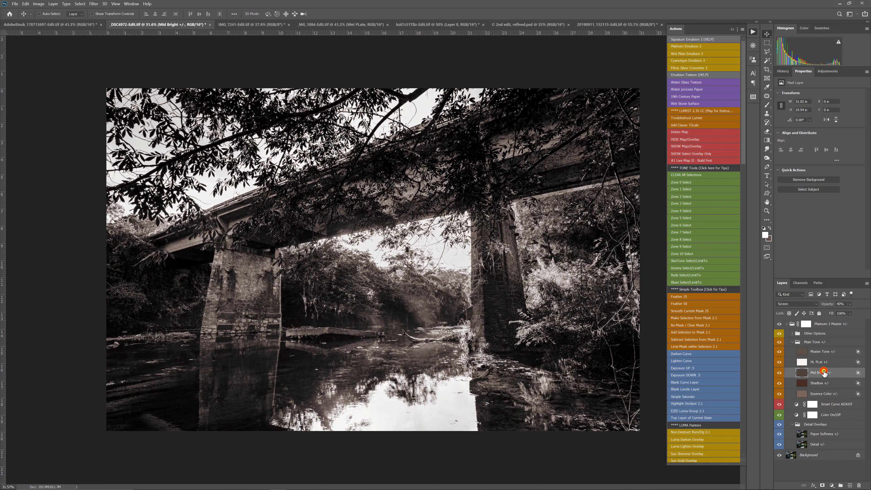
click(822, 404)
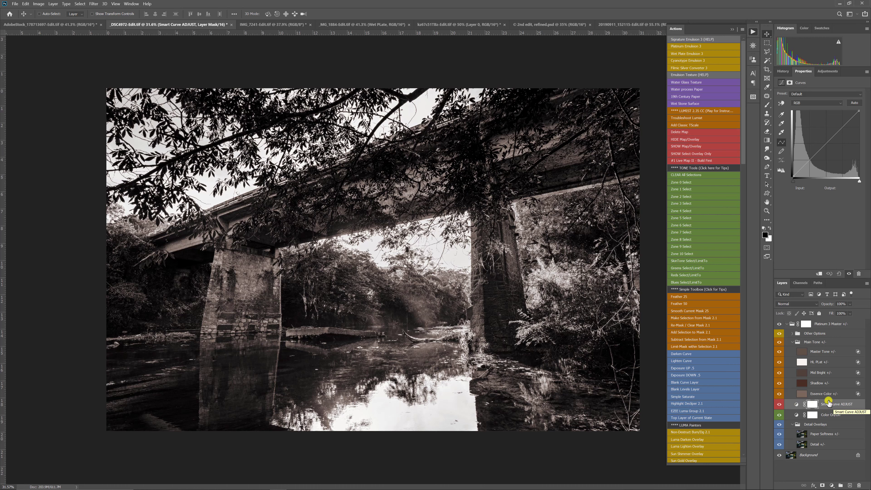
Fold away the Main Tone group and target the Smart Curve ADJUST curve rather than its mask.
click(793, 342)
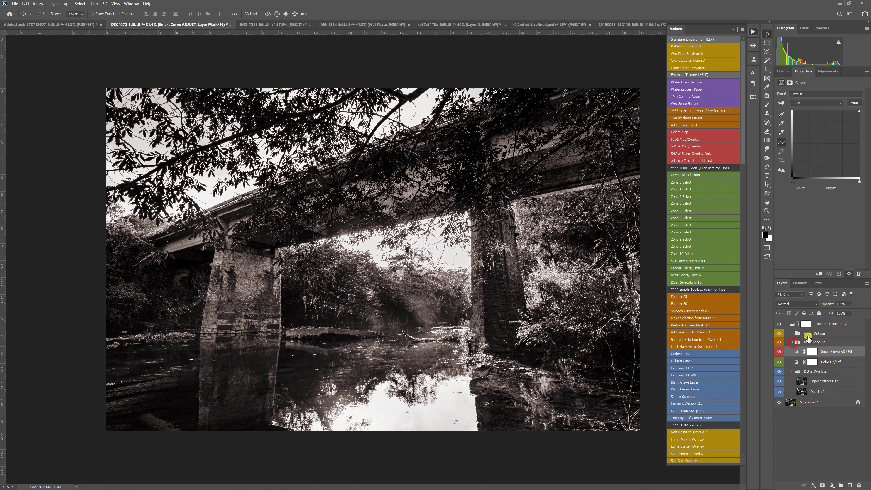
click(814, 343)
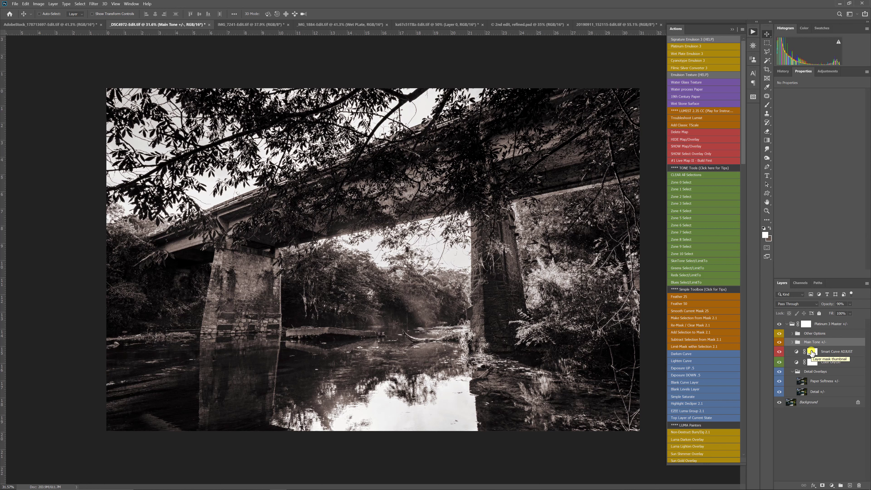
click(792, 342)
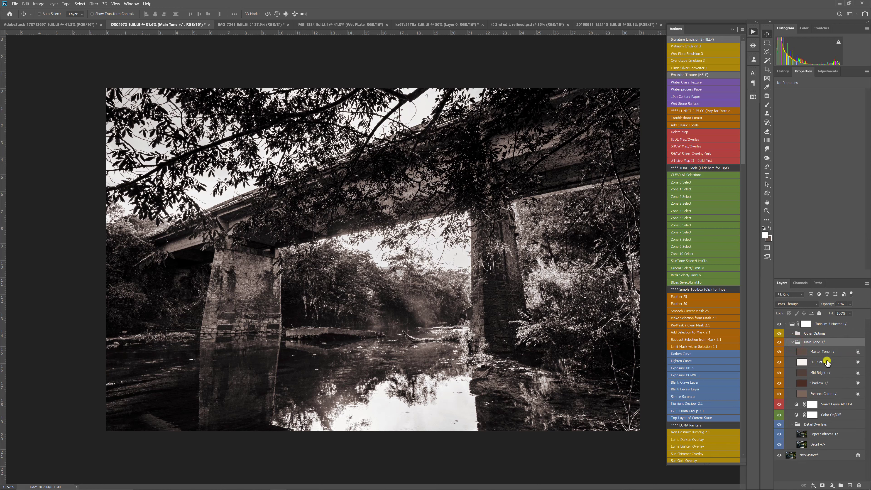
click(793, 342)
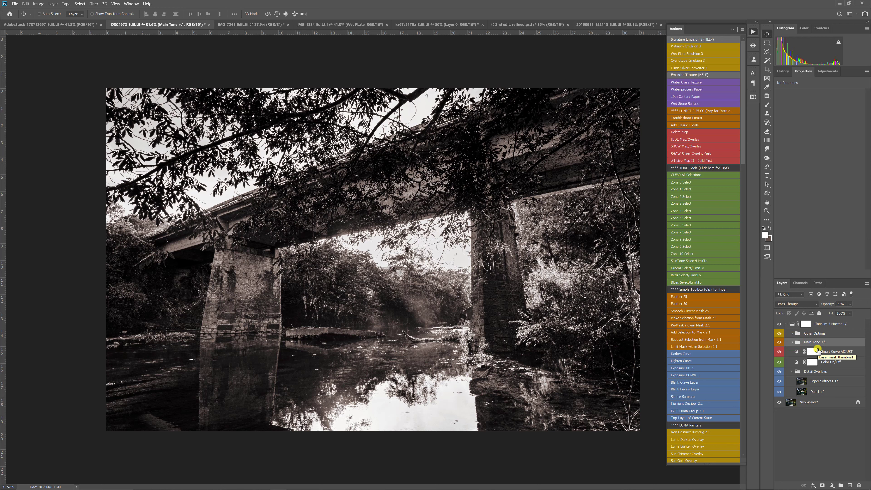
click(796, 350)
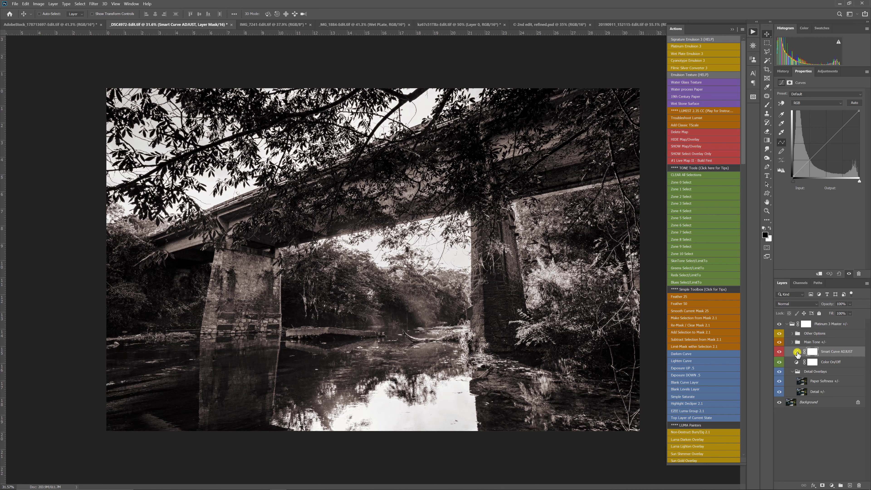
click(797, 353)
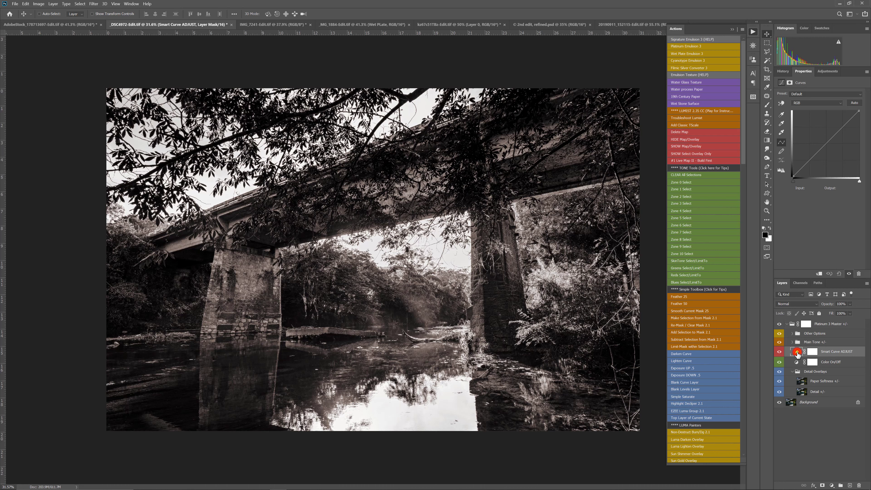
click(785, 123)
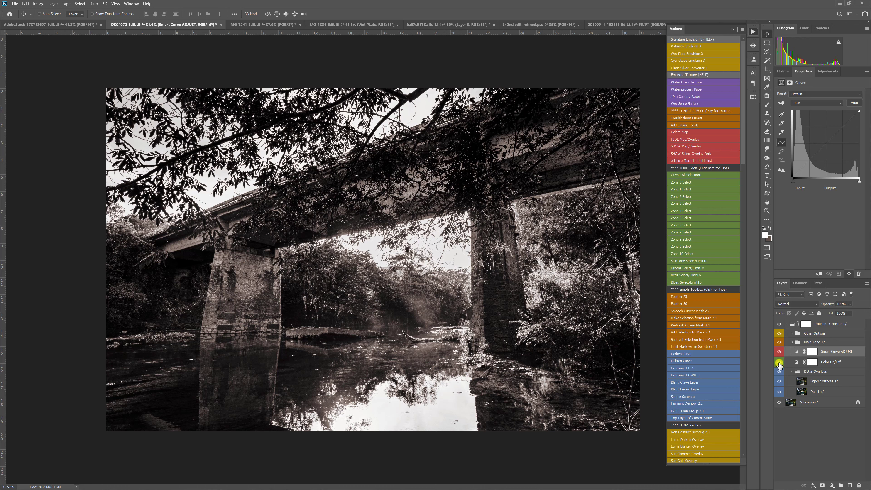
Add shadow and midtone points to the Smart Curve ADJUST curve, raising the midtones to brighten.
click(797, 352)
click(808, 164)
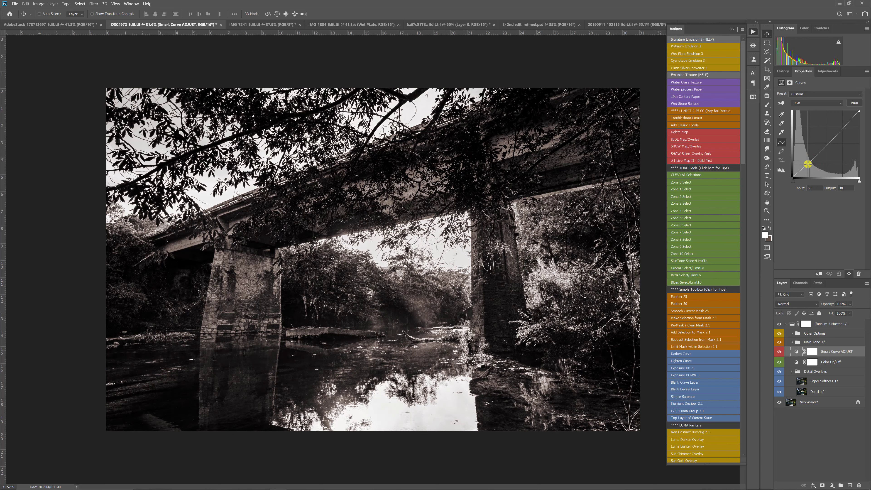
click(825, 144)
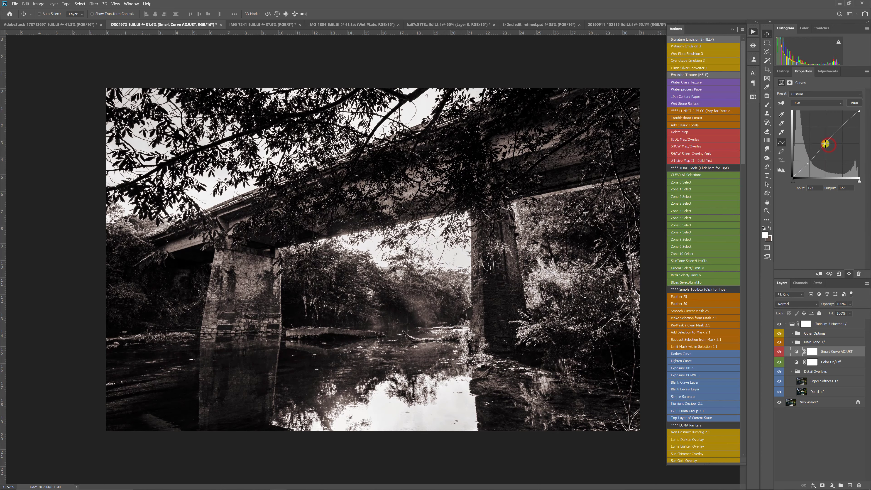
drag(825, 144, 791, 172)
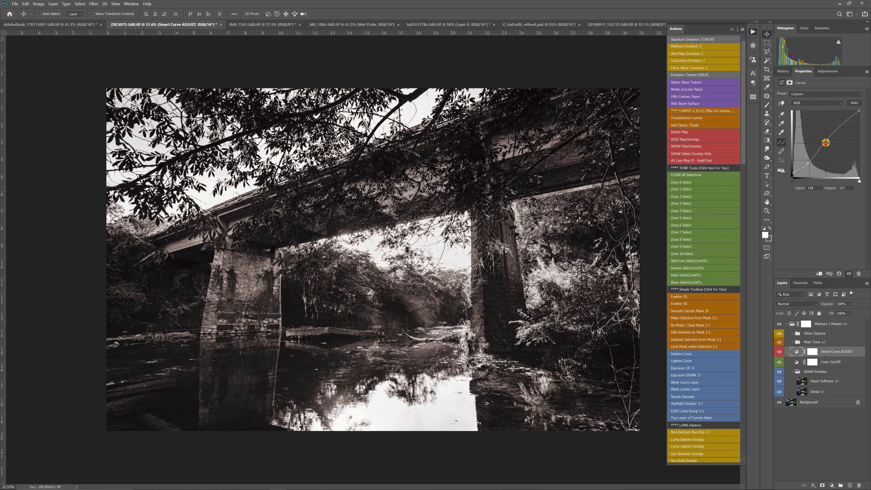
drag(826, 141, 862, 117)
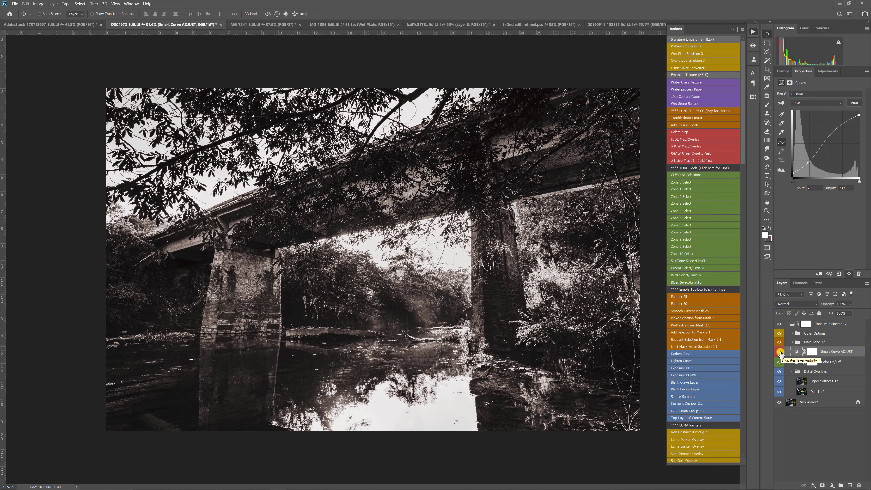
Compare the curve on and off, expand Main Tone, then close the bridge photo with Ctrl+W.
click(780, 352)
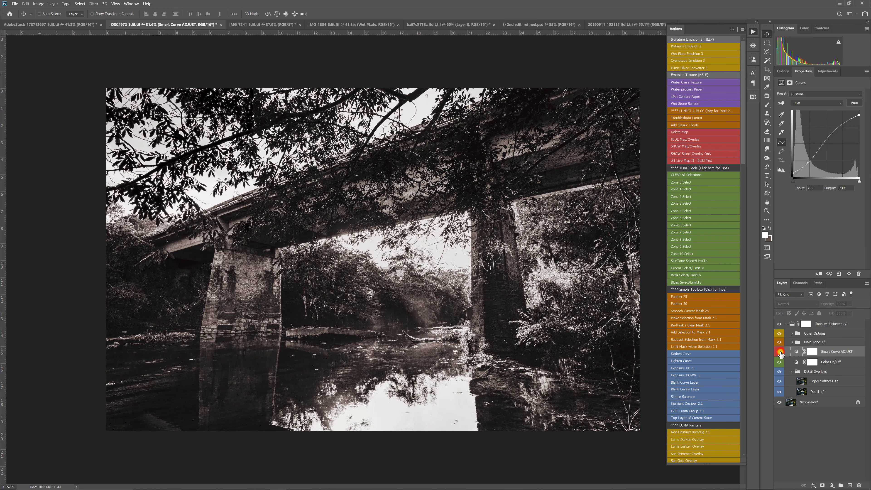
click(780, 352)
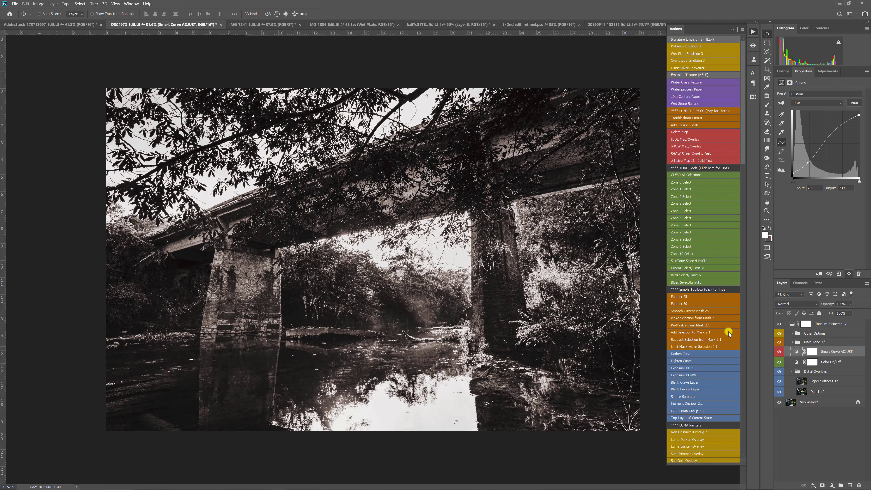
click(792, 342)
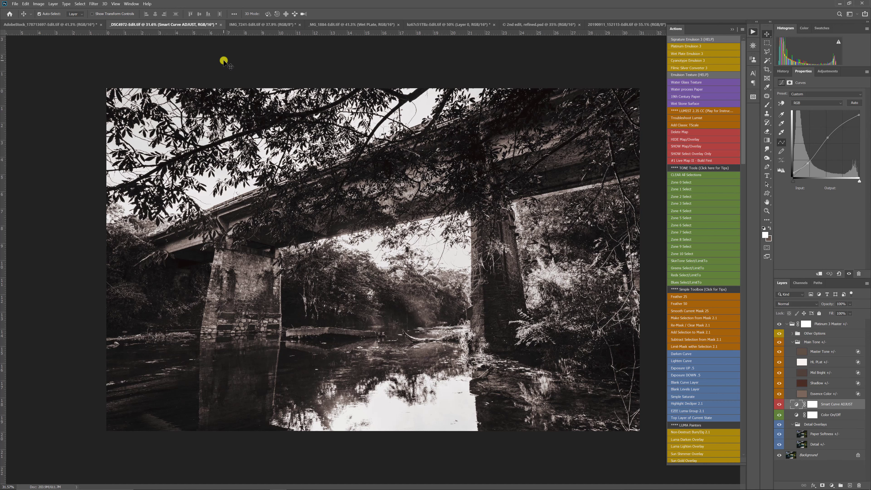
key(ctrl+w)
Discard the bridge photo, then apply Platinum Emulsion 3 to the portrait with Filmic Lift on.
click(456, 185)
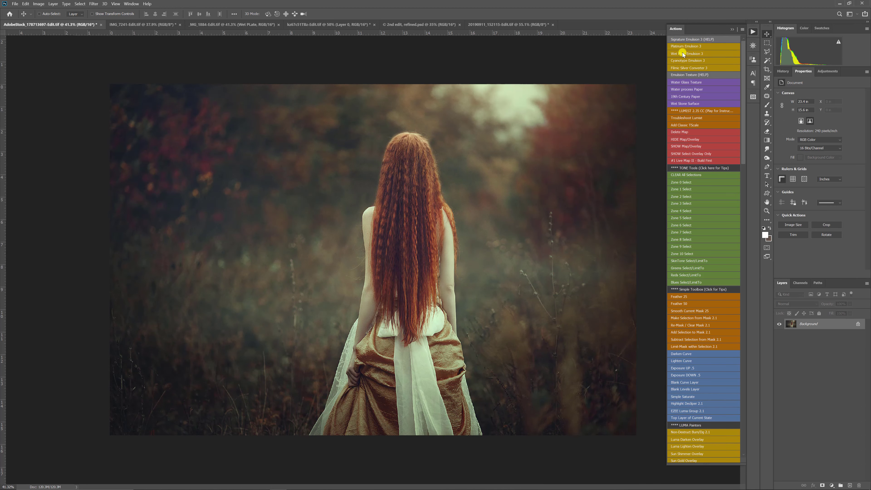
click(685, 46)
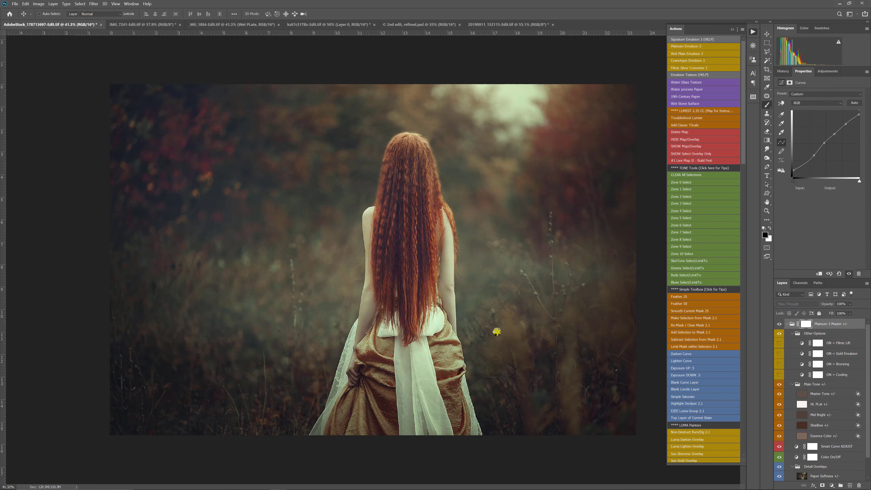
click(779, 343)
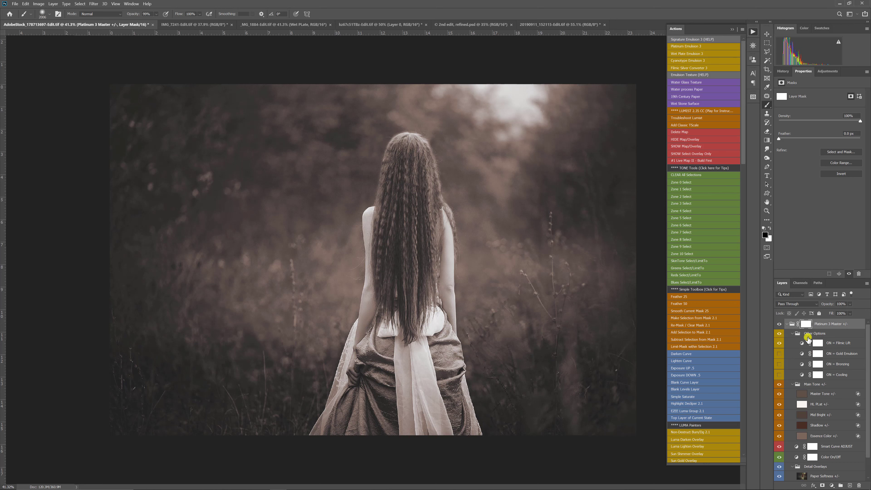
click(793, 335)
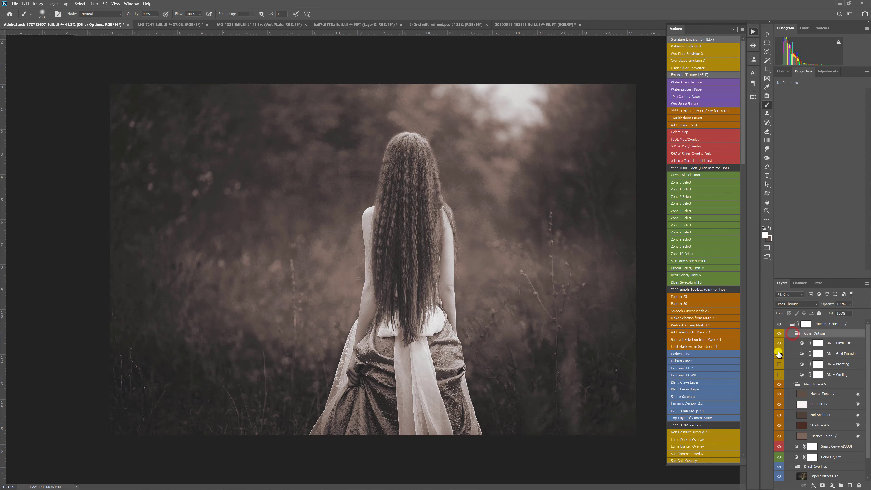
Compare Filmic Lift off and on, then enable the Bronzing warm tone.
click(778, 344)
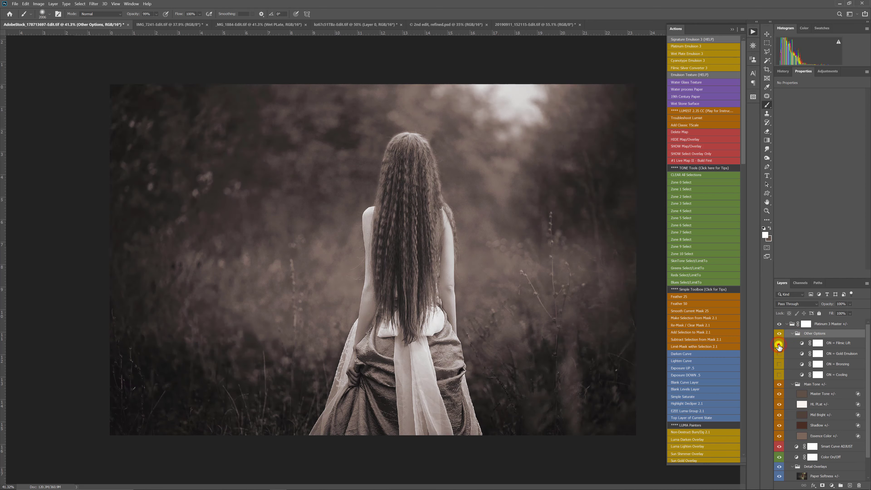
click(778, 343)
click(776, 366)
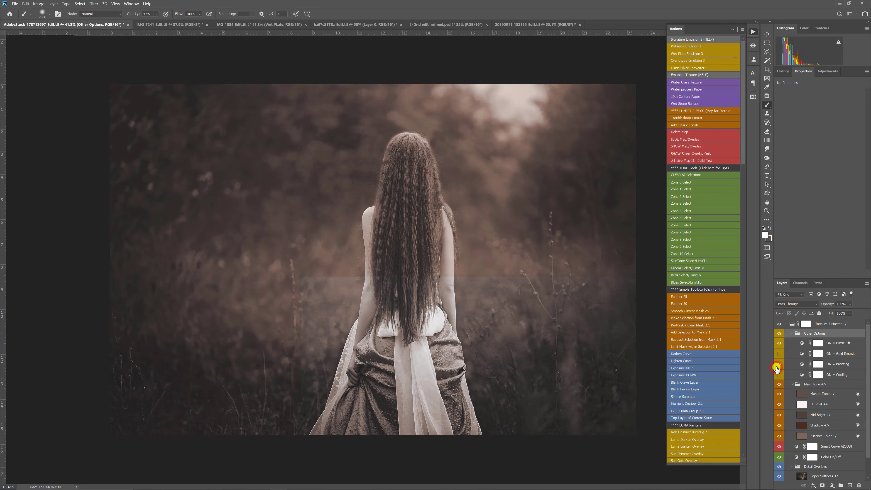
click(831, 363)
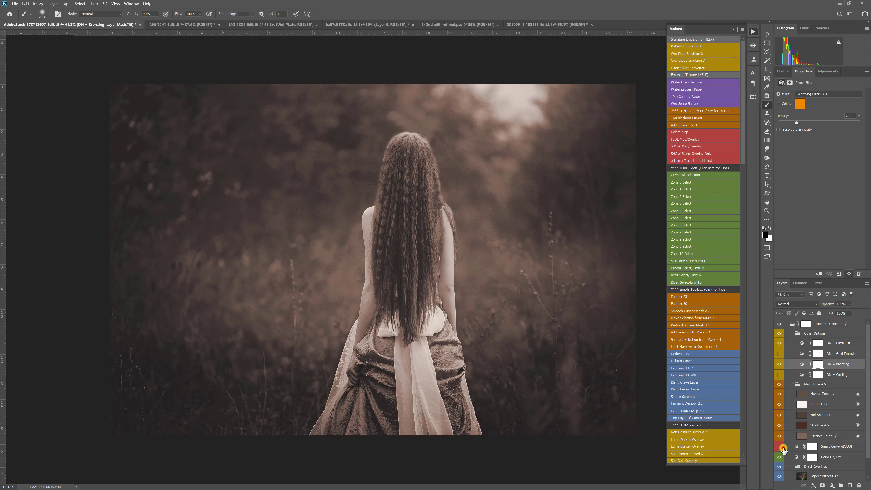
Add midtone and shadow points to the Smart Curve ADJUST curve, then compare against the original.
click(796, 446)
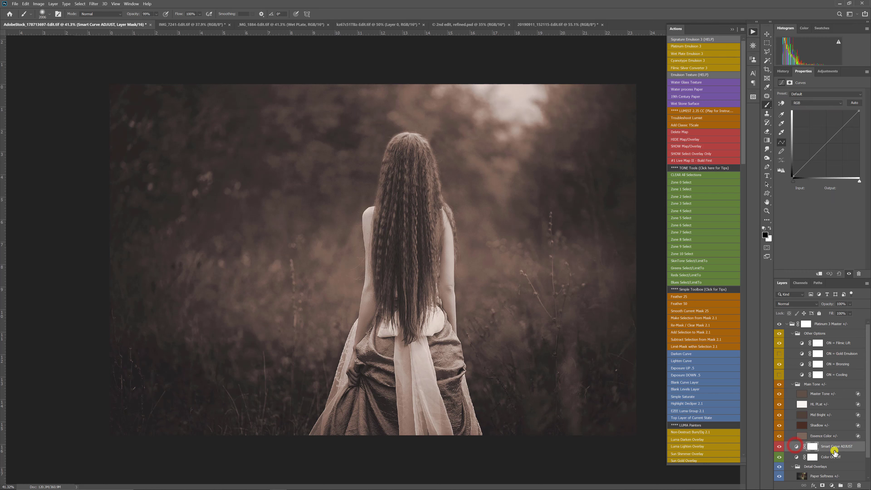
click(825, 144)
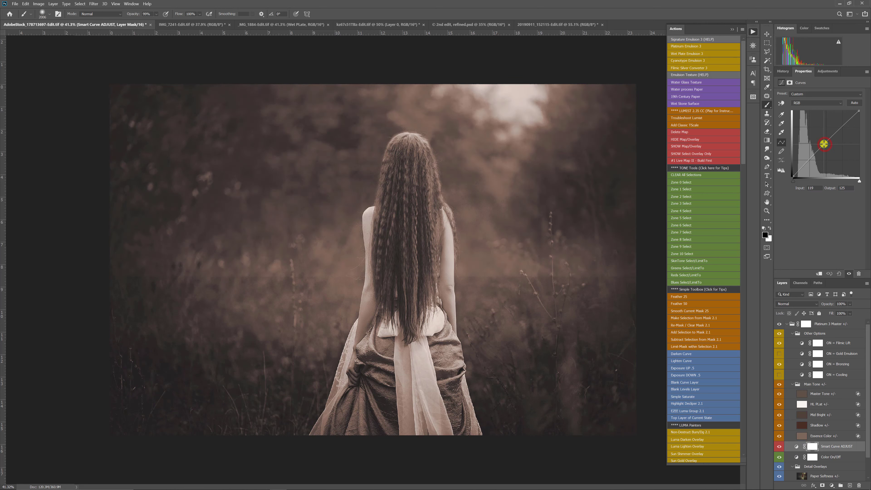
click(808, 162)
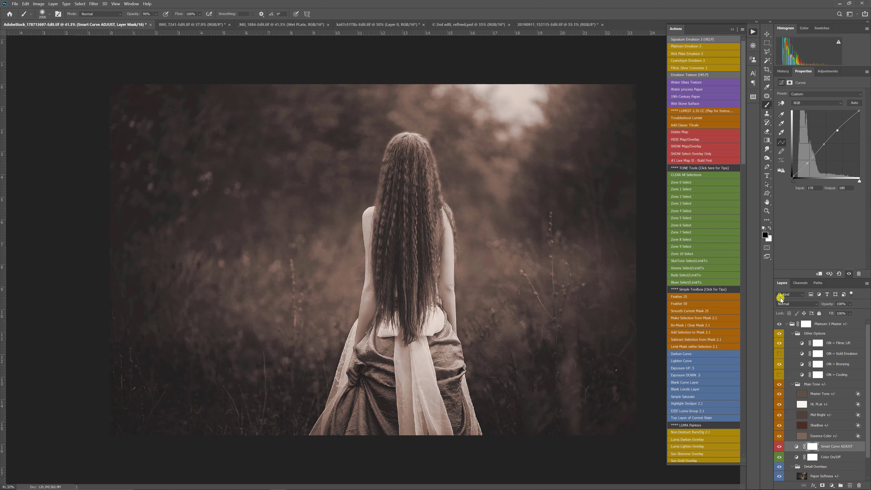
click(787, 324)
click(779, 324)
click(780, 325)
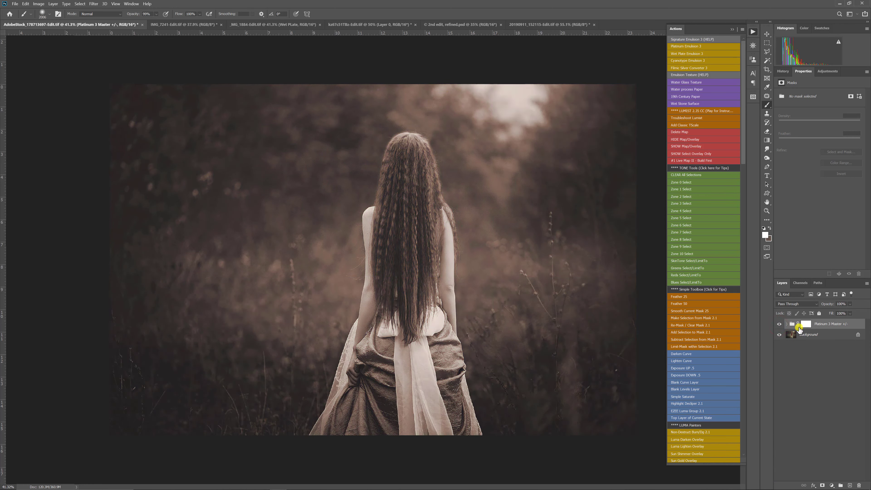
Lower the Main Tone group's opacity to 31% inside the Platinum 3 Master group.
click(787, 324)
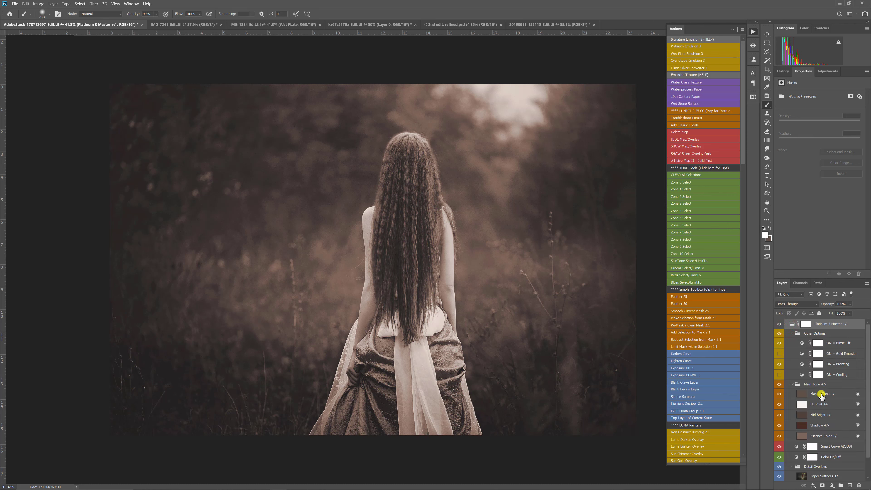
click(831, 414)
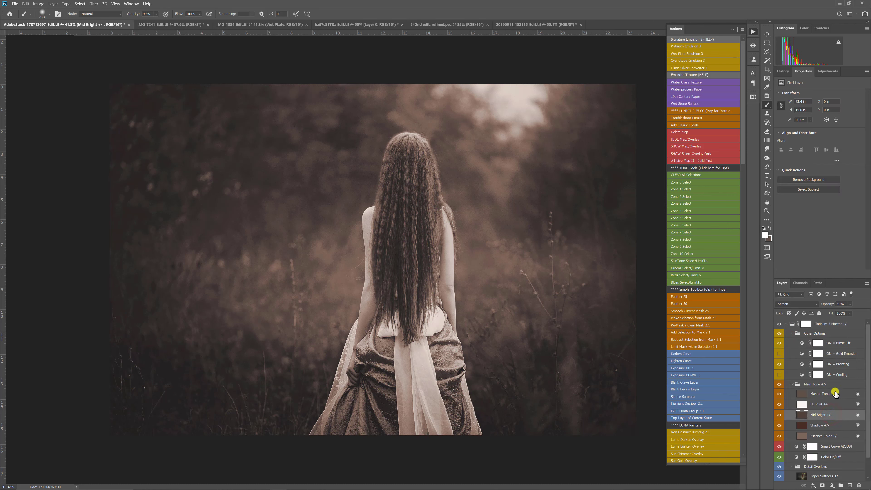
click(834, 393)
click(835, 385)
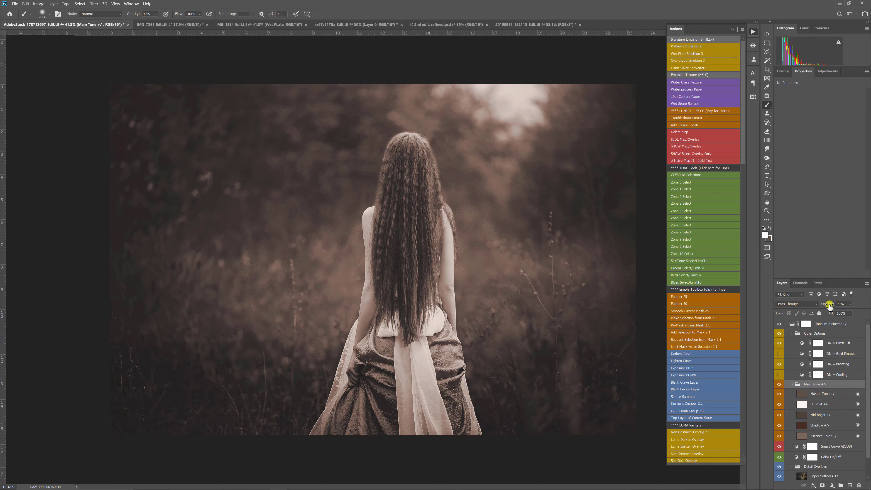
drag(827, 305, 869, 304)
Hide Master Tone and reduce Mid Bright to 20% opacity, keeping its Screen blend mode.
click(825, 399)
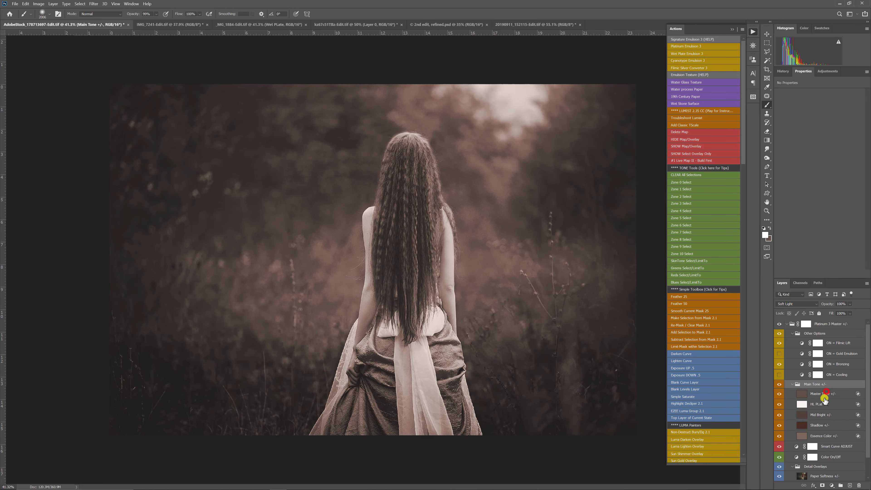
click(782, 397)
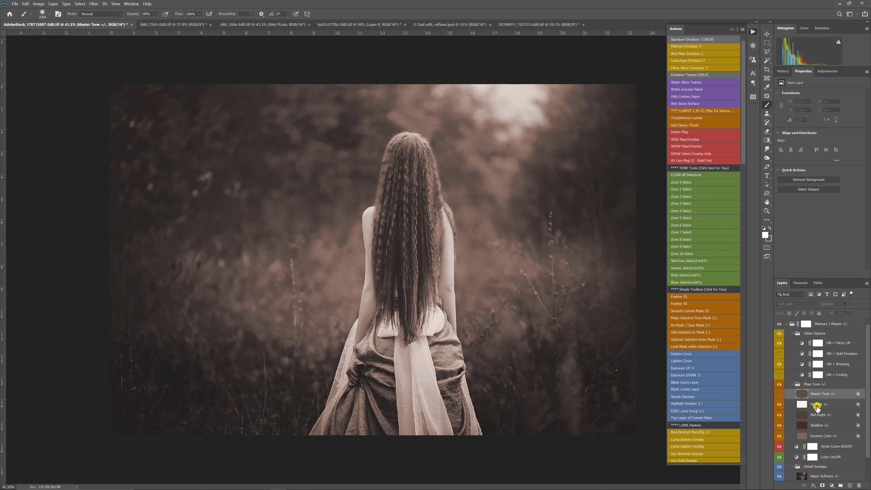
click(827, 414)
drag(824, 304, 792, 305)
click(791, 305)
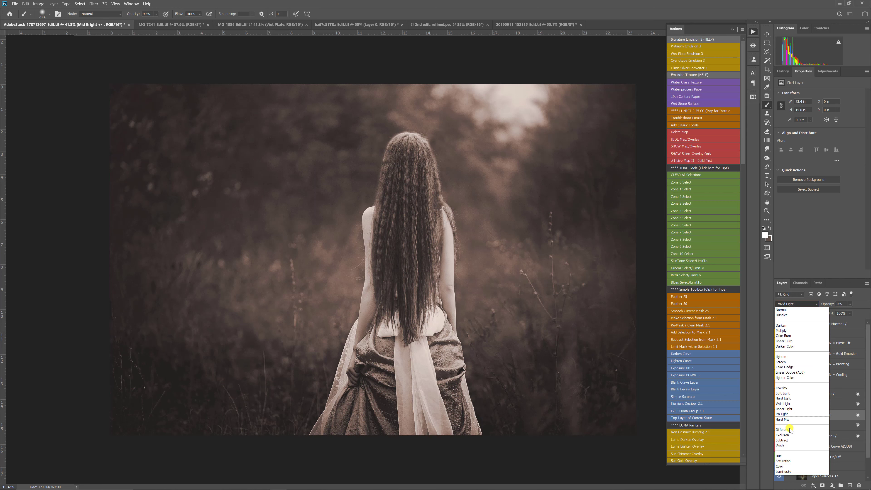
click(616, 461)
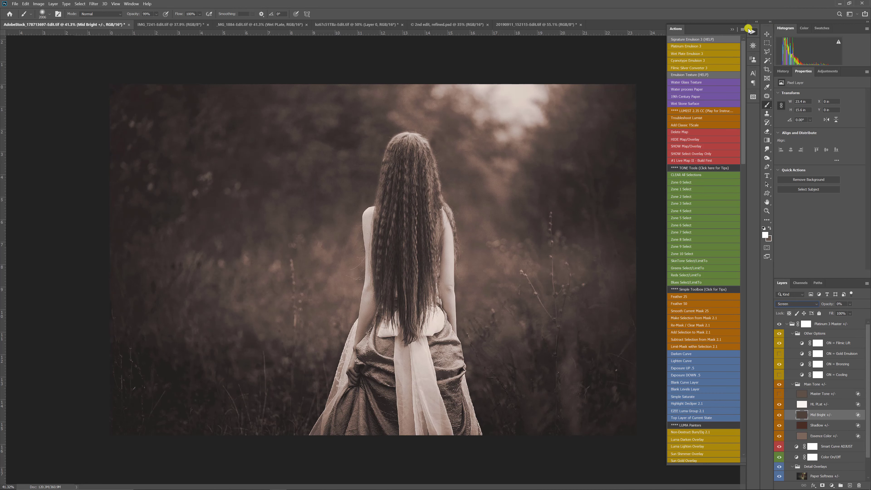
Put away the Actions panel, switch to the Move tool and collapse the Platinum 3 Master group.
click(753, 32)
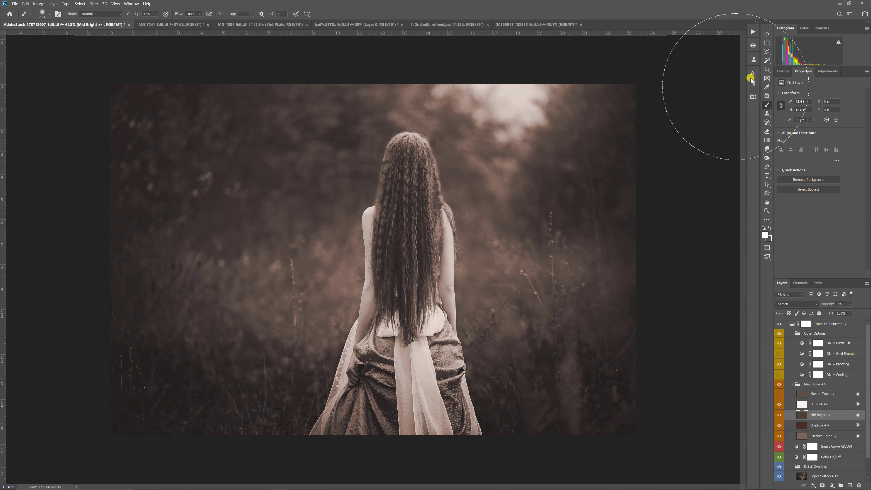
click(766, 34)
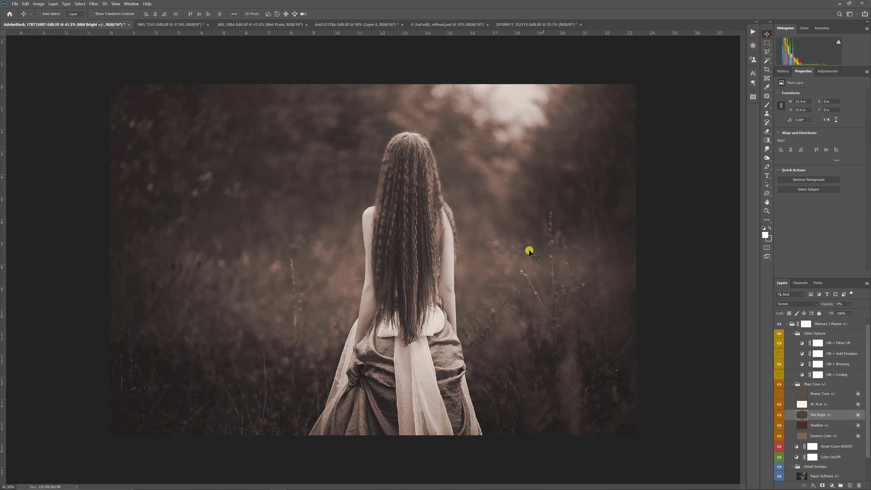
click(821, 394)
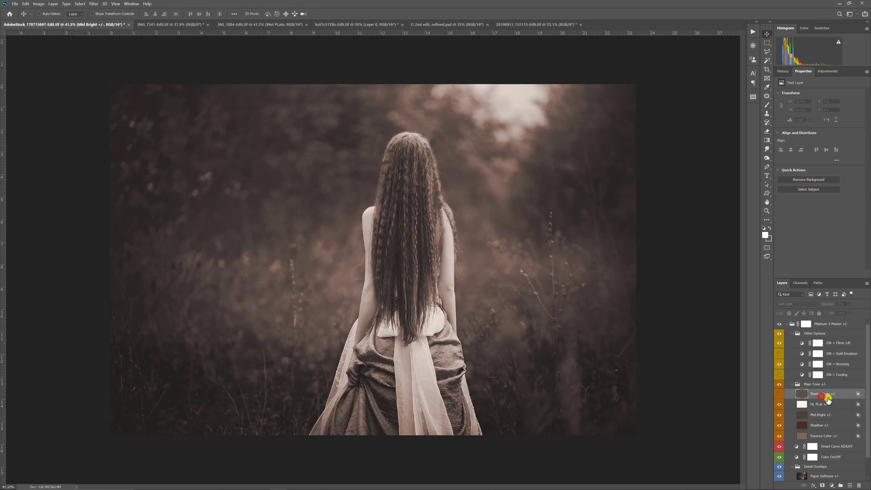
click(786, 325)
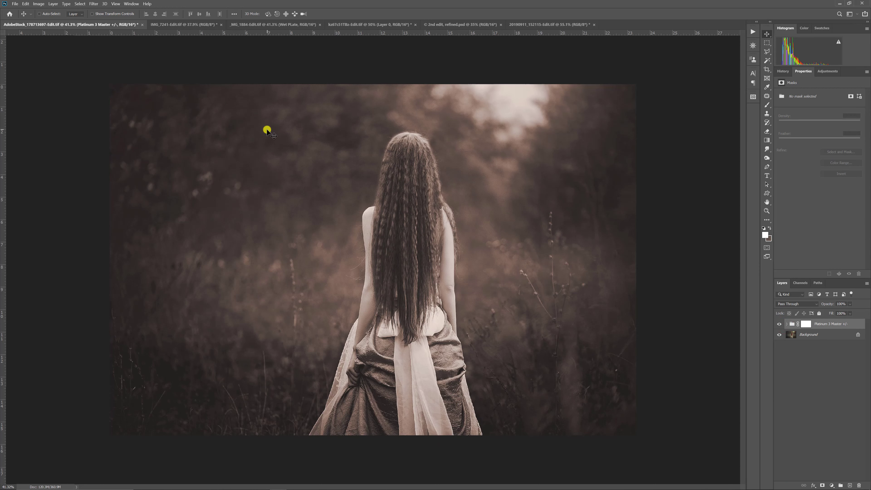
key(Delete)
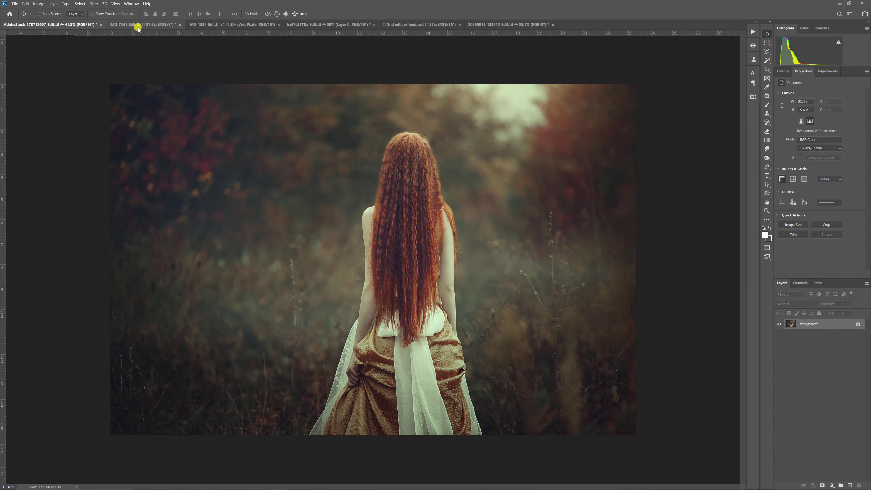
key(ctrl+z)
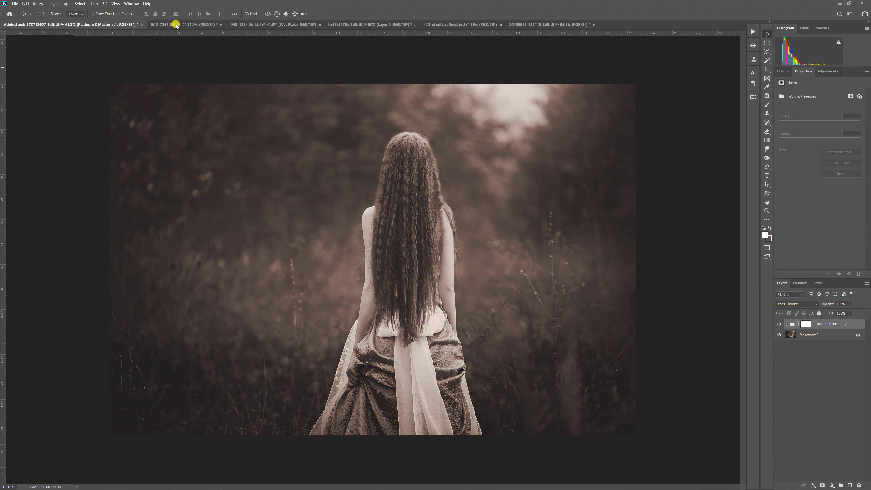
click(175, 24)
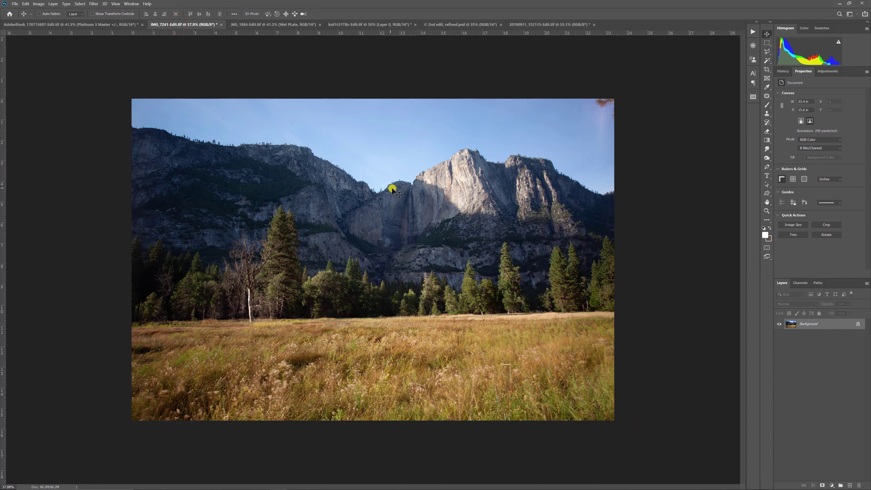
click(291, 24)
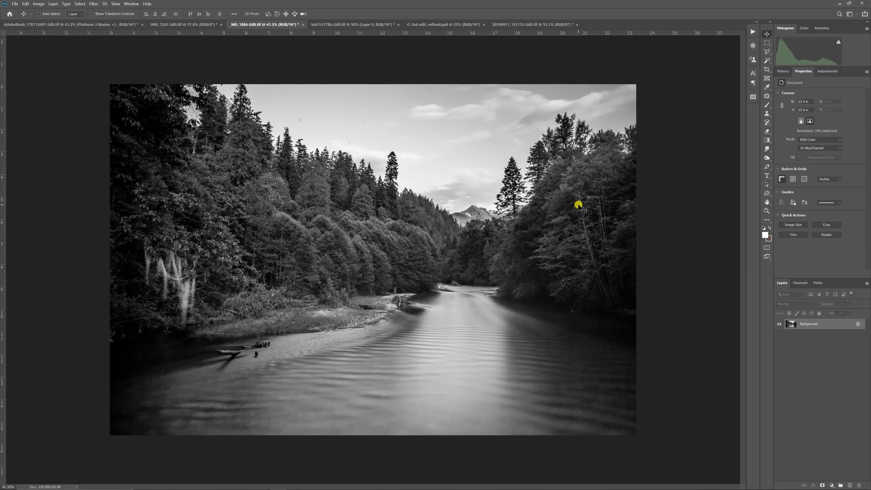
click(752, 32)
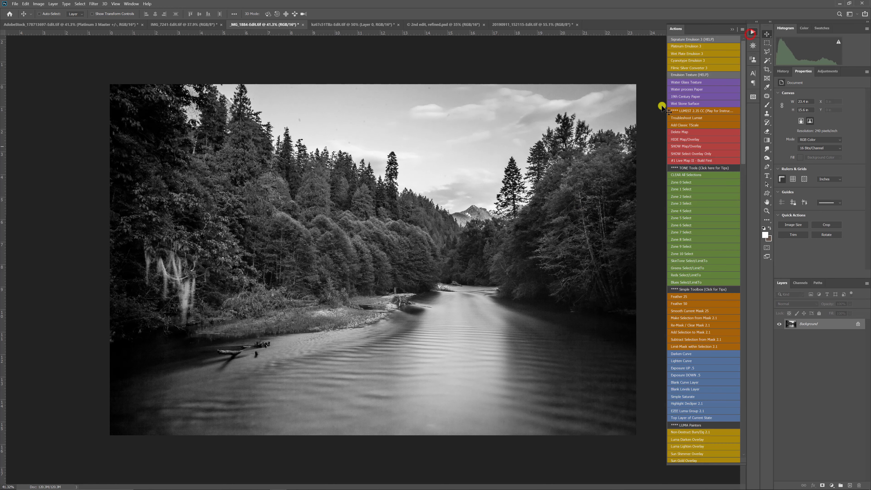
click(690, 55)
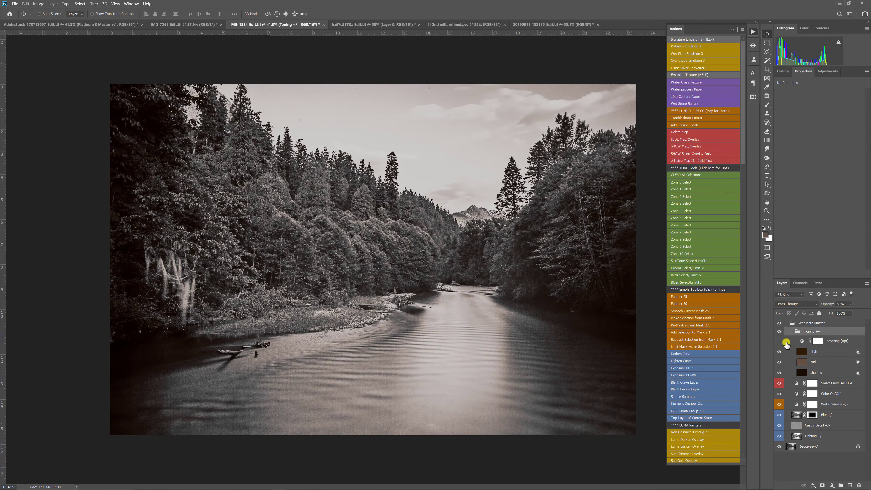
click(779, 342)
click(830, 379)
click(828, 383)
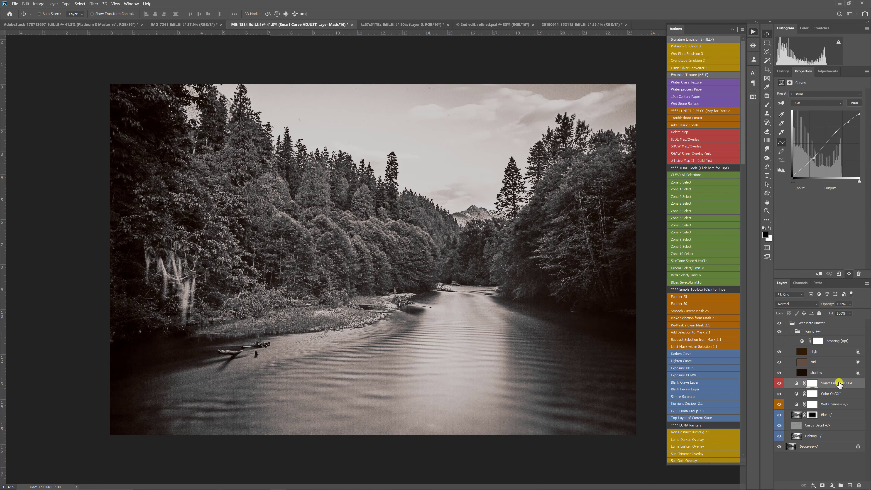
click(795, 332)
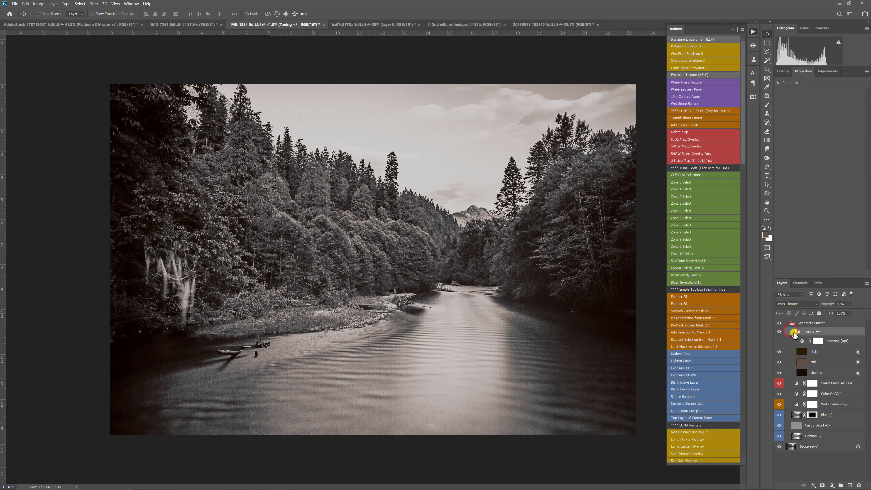
click(793, 331)
click(793, 332)
click(838, 384)
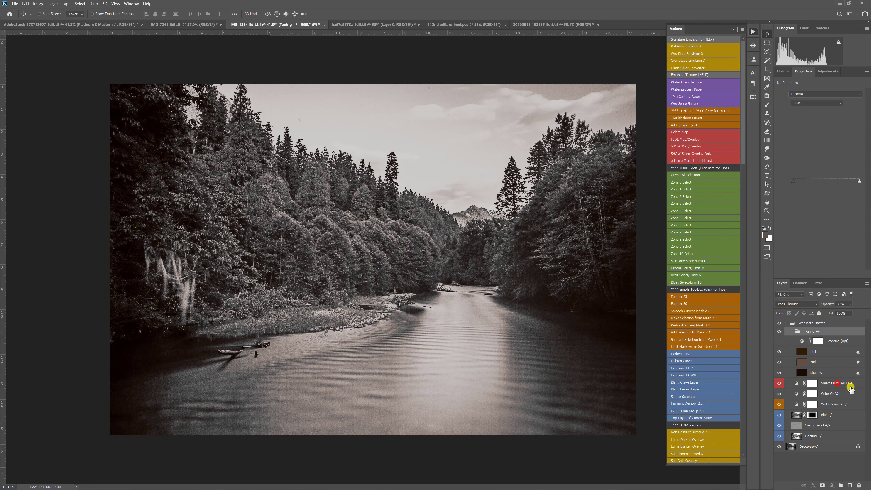
Bend a point on the Smart Curve ADJUST curve up and back down.
click(796, 384)
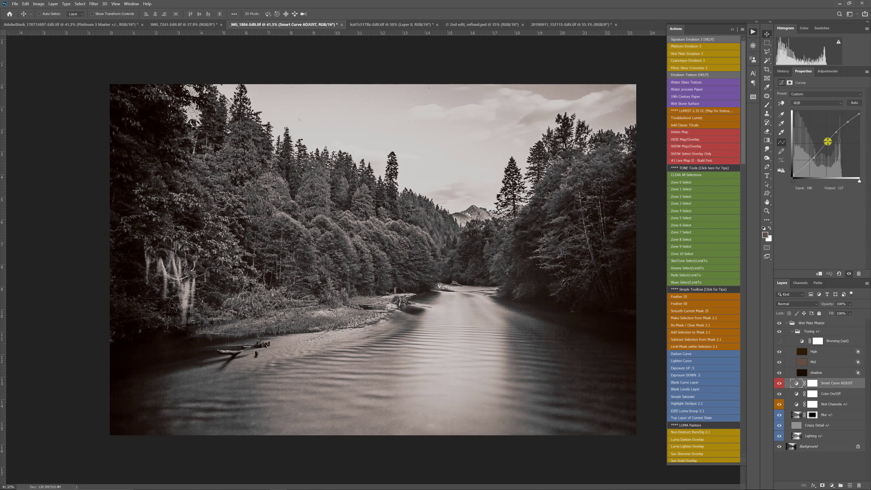
mouse_move(812, 159)
mouse_down()
mouse_move(810, 148)
mouse_move(815, 159)
mouse_up()
click(794, 176)
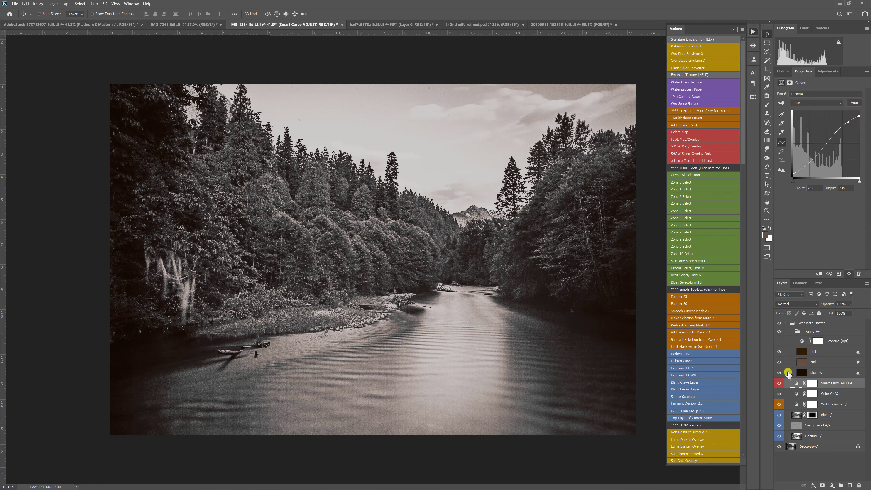
Compare the river photo with and without Smart Curve ADJUST, leaving it on, and select Blur +/-.
click(779, 384)
click(780, 384)
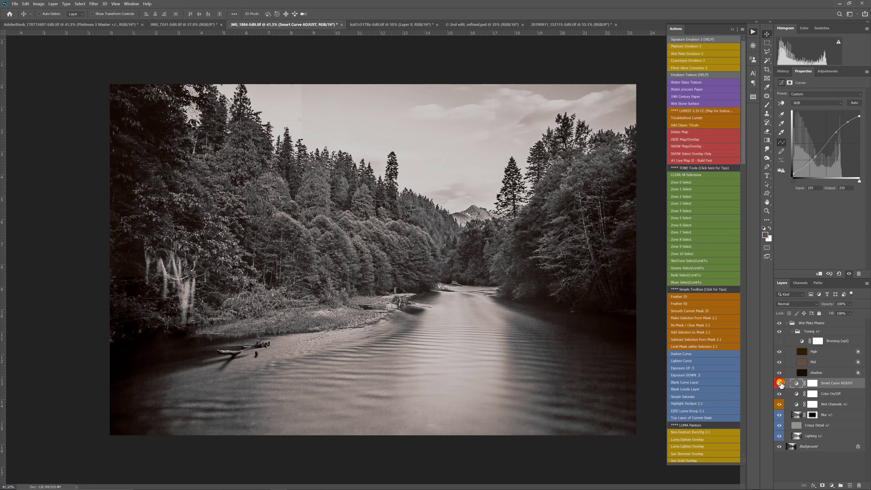
click(781, 384)
click(781, 384)
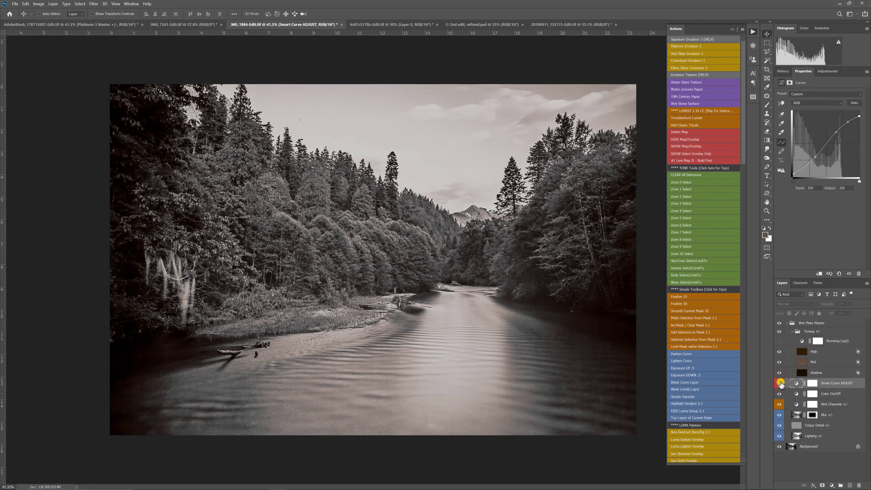
click(781, 383)
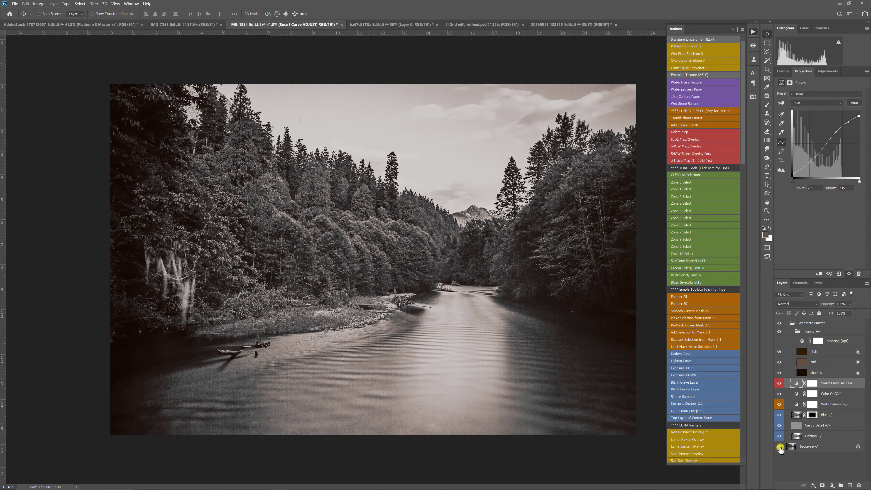
click(838, 414)
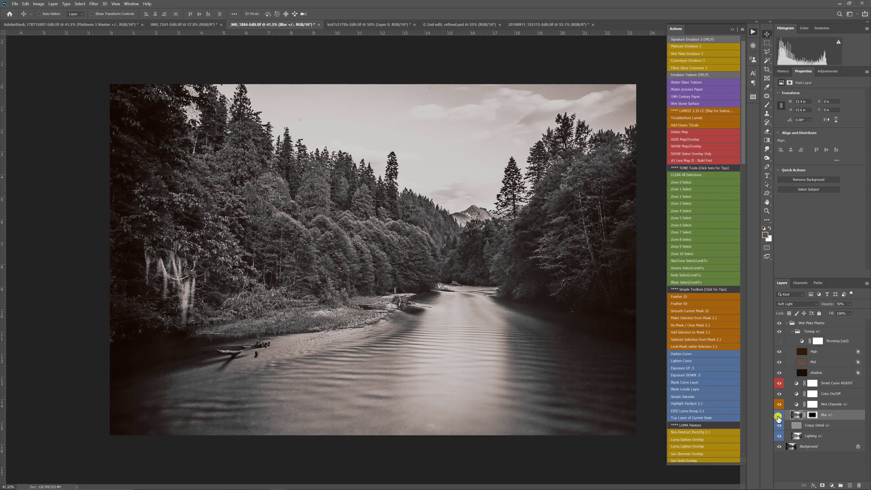
Set the Crispy Detail +/- layer to 0% opacity.
scroll(391, 275, up, 3)
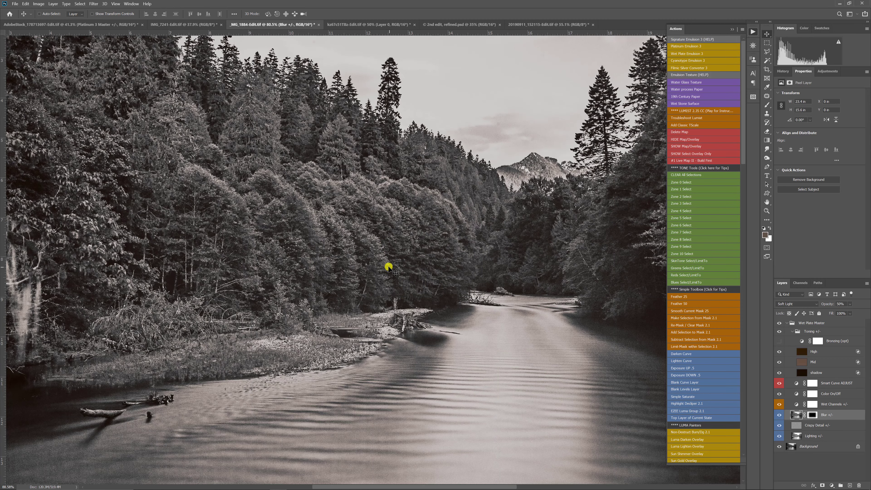
scroll(388, 267, up, 2)
scroll(389, 267, down, 1)
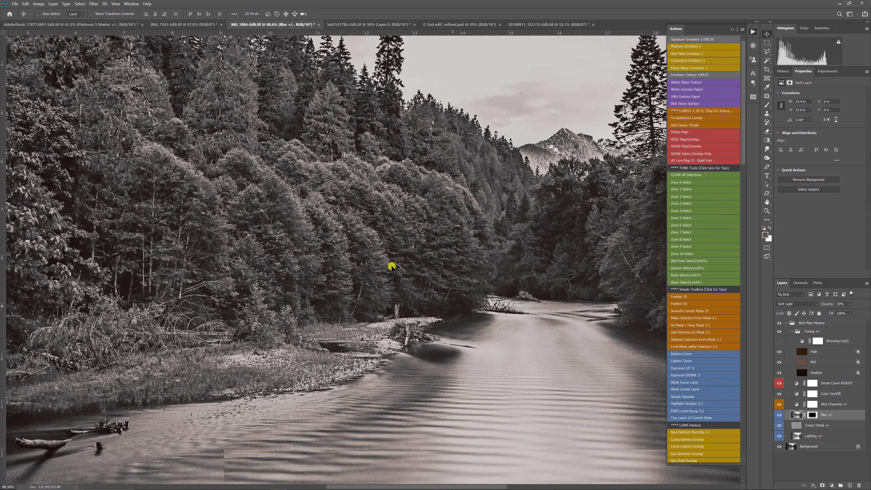
scroll(391, 267, down, 1)
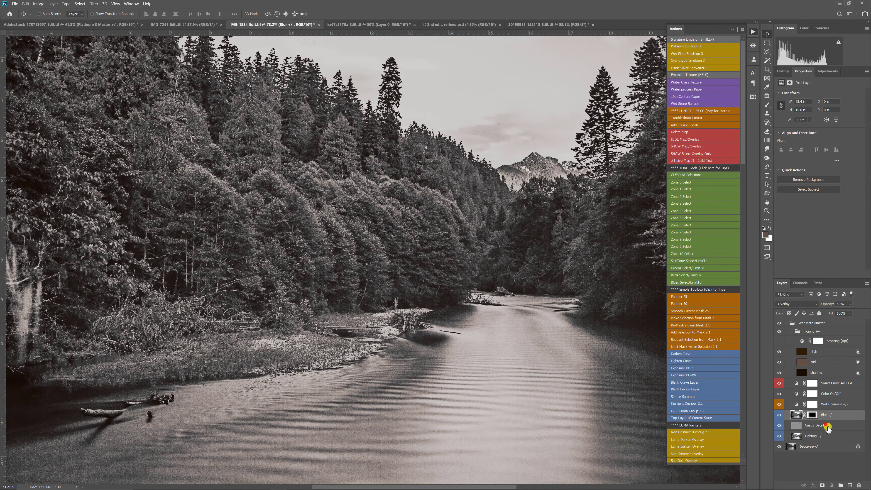
click(825, 425)
drag(825, 307, 848, 304)
Raise Lighting +/- to 80% opacity and lower Wet Channels +/- to 35%.
click(809, 435)
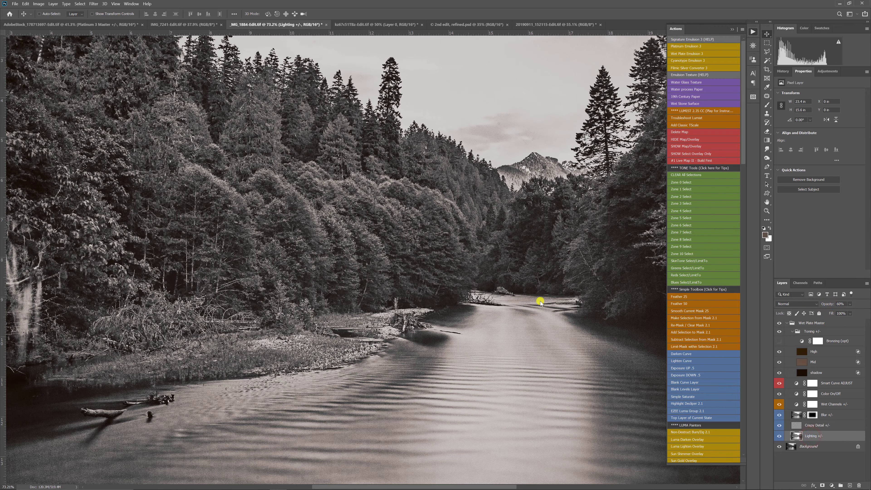
scroll(539, 303, down, 5)
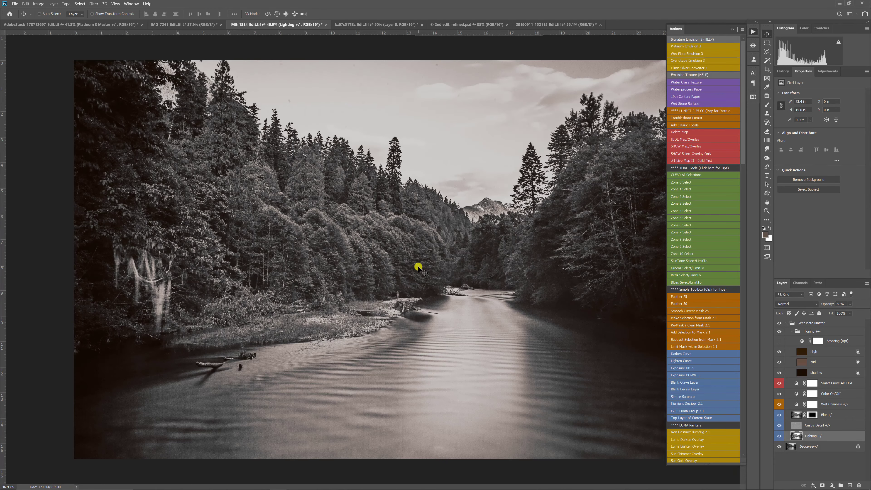
scroll(419, 268, down, 2)
mouse_move(826, 304)
mouse_down()
mouse_move(838, 304)
mouse_move(803, 305)
mouse_move(811, 305)
mouse_up()
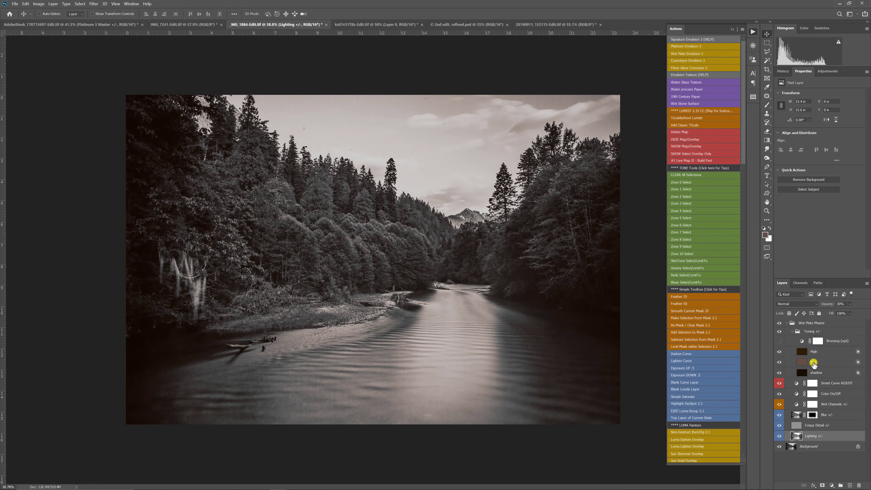
click(830, 404)
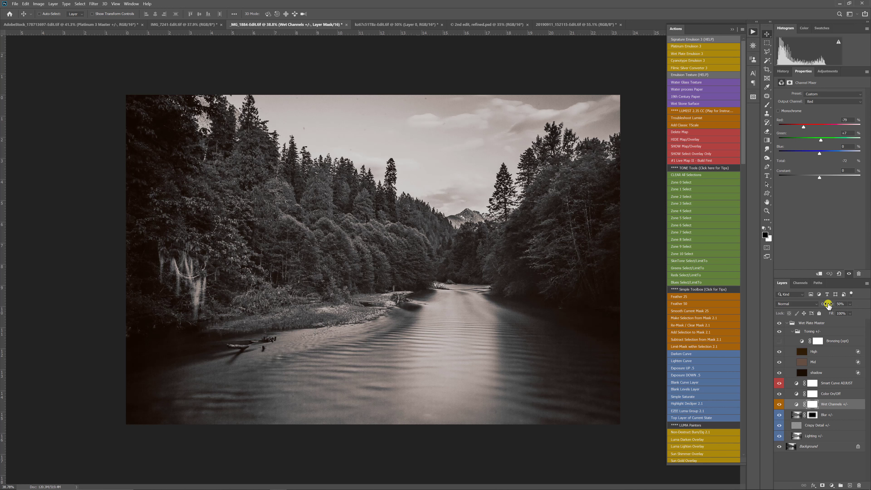
drag(828, 305, 814, 303)
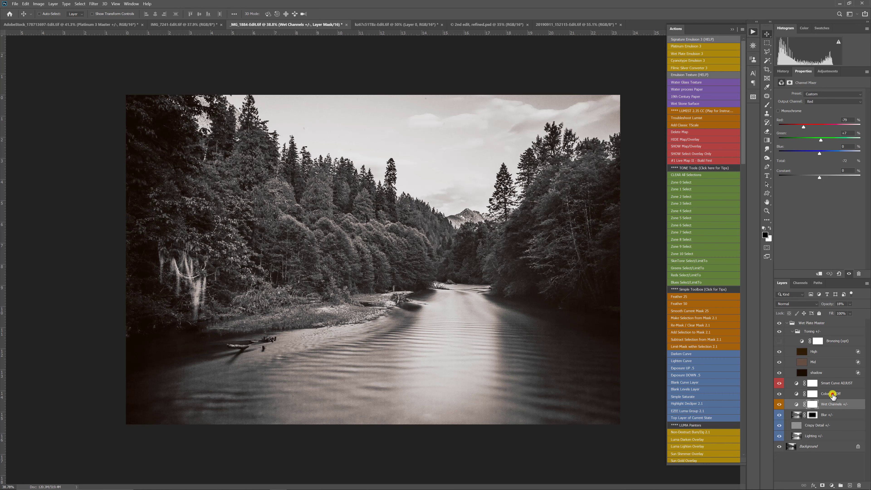
click(832, 393)
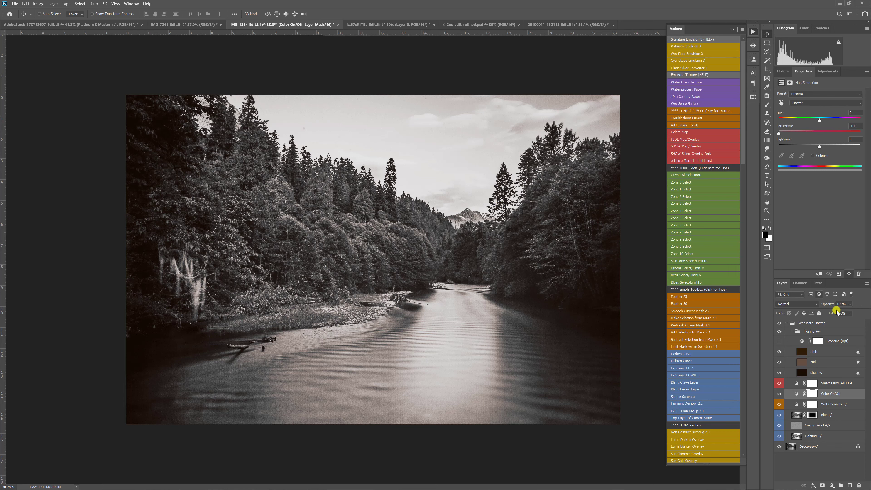
click(789, 323)
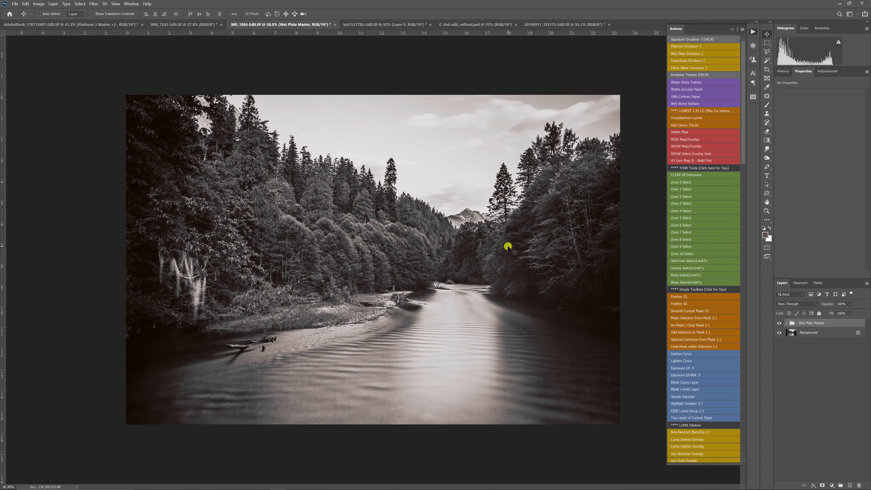
click(683, 83)
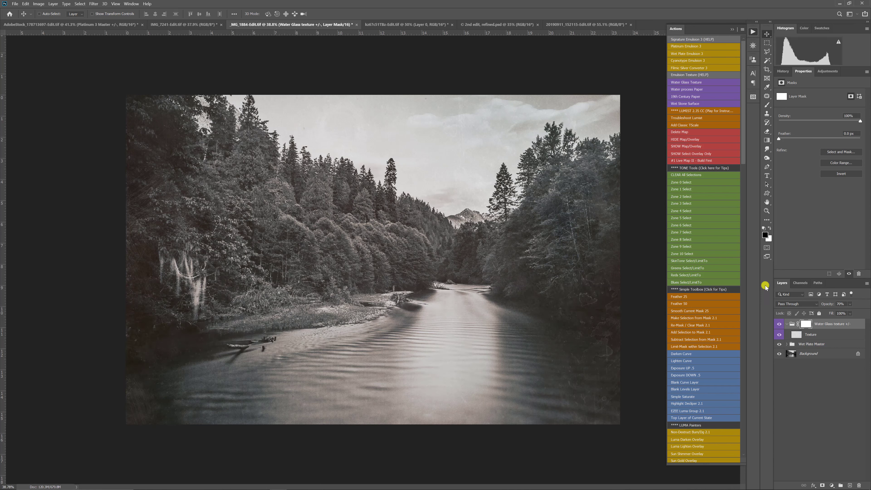
click(826, 305)
click(811, 334)
click(795, 304)
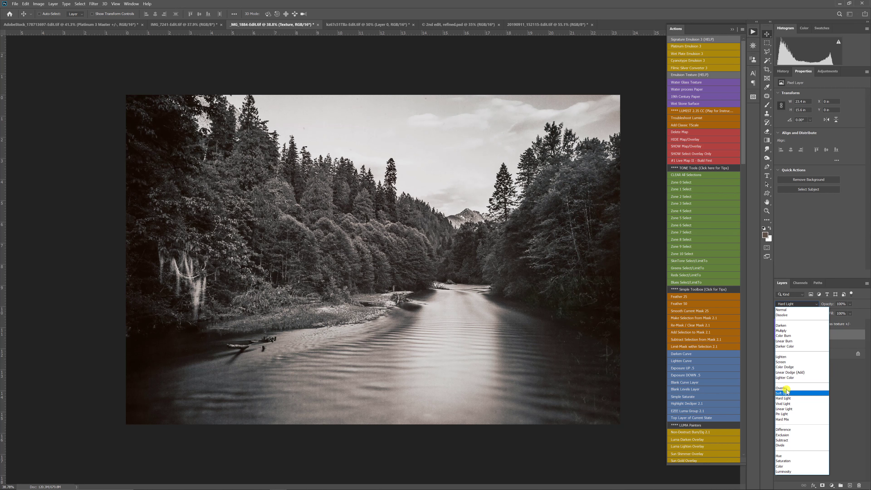
click(786, 387)
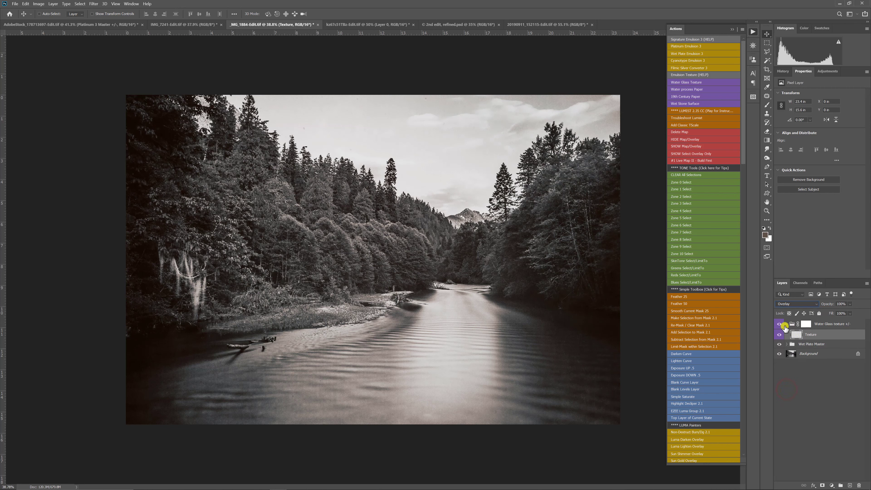
click(796, 304)
click(795, 308)
drag(826, 304, 817, 304)
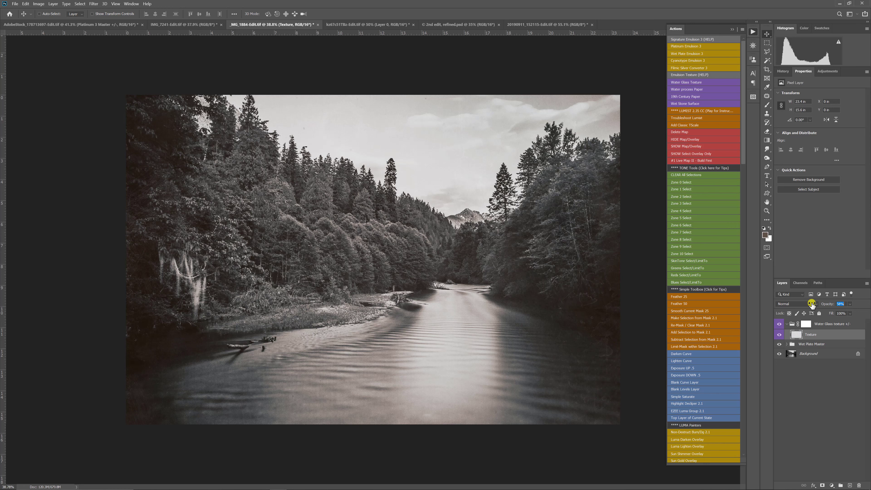
click(793, 323)
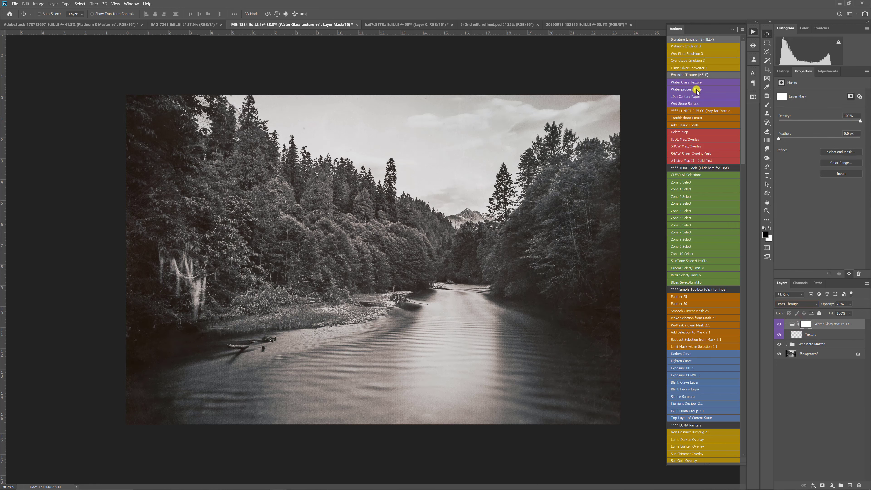
click(790, 324)
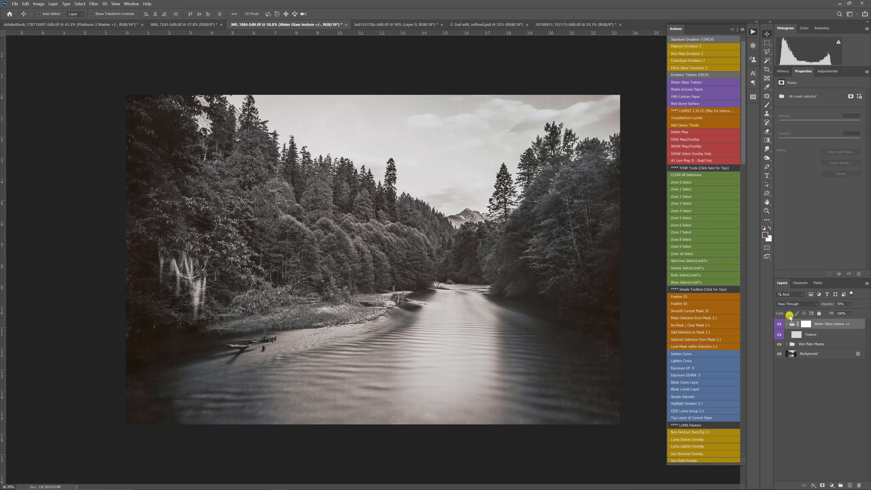
click(860, 485)
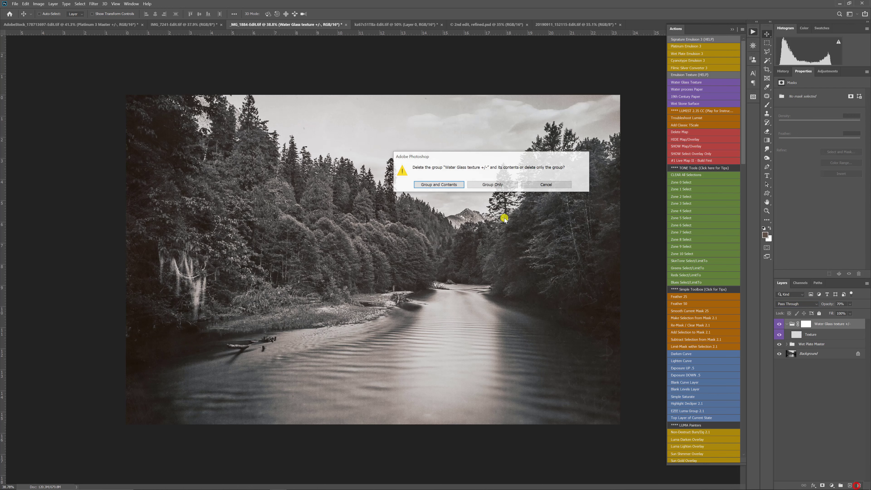
Delete the old group, apply the Water process Paper action and set the paper group to 82% opacity.
click(444, 185)
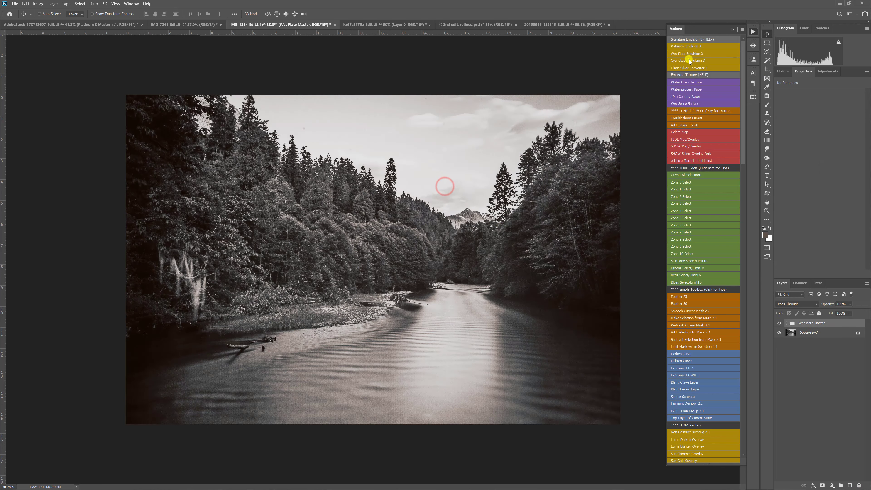
click(687, 91)
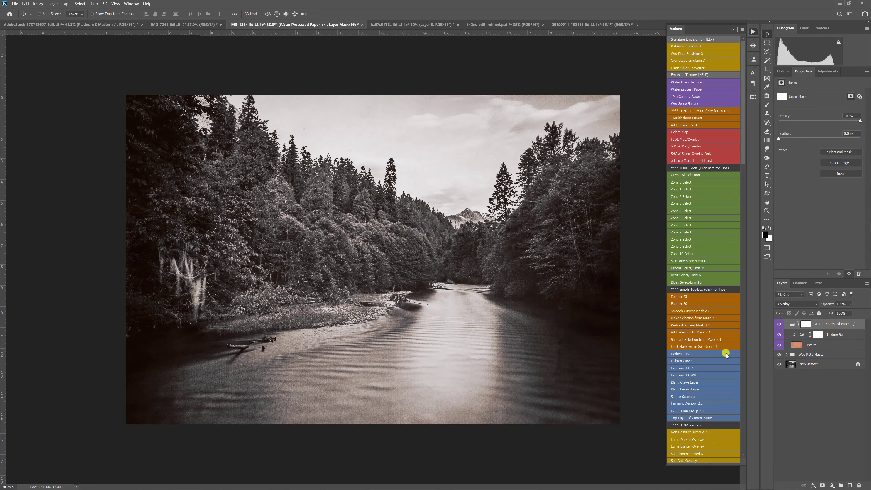
drag(828, 305, 824, 305)
Fade the Texture layer to 28% opacity, keeping Texture Sat on, and collapse the paper group.
click(831, 334)
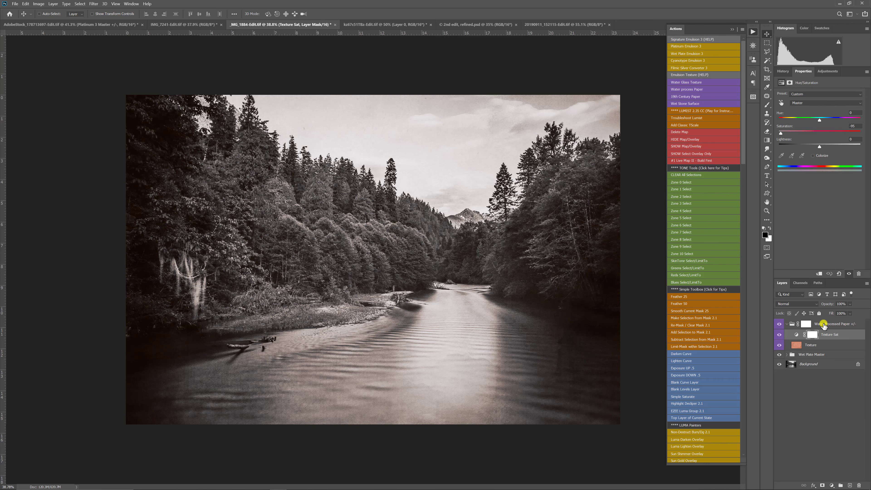
click(780, 335)
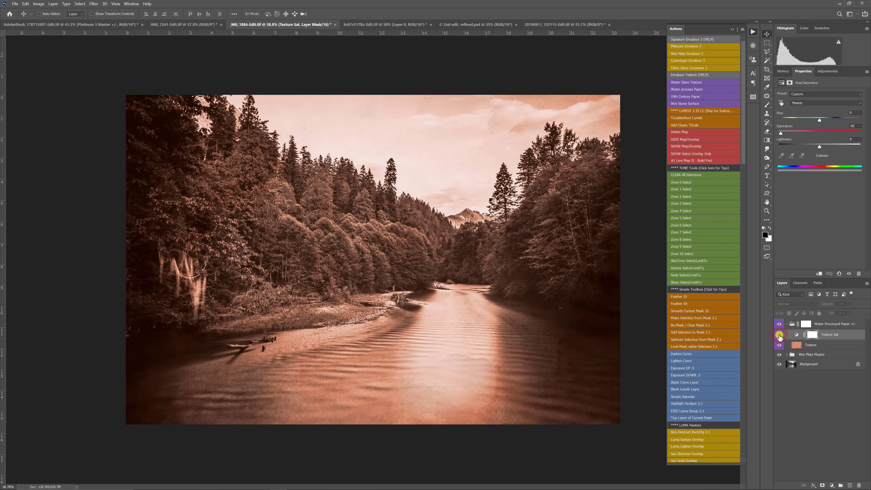
click(814, 345)
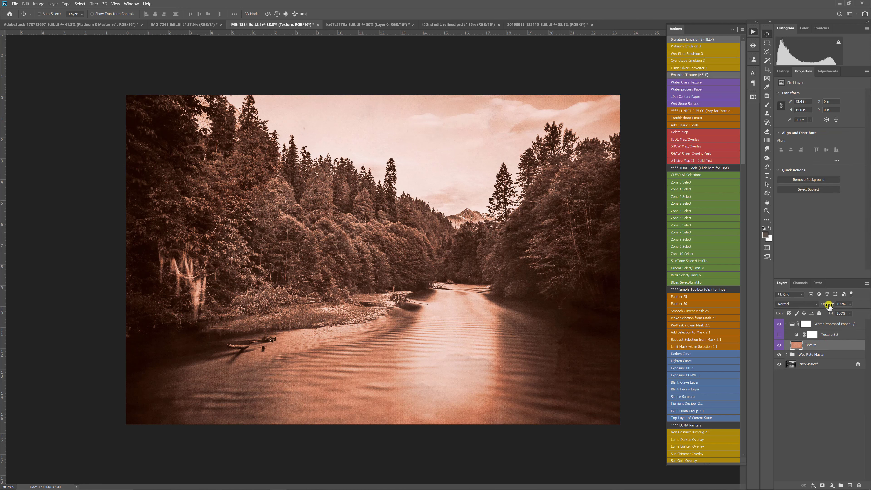
drag(828, 304, 801, 304)
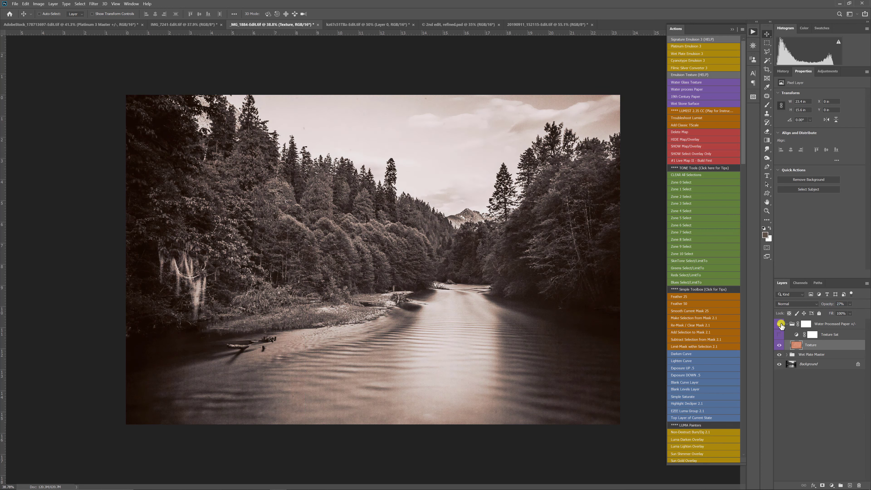
click(780, 334)
click(786, 324)
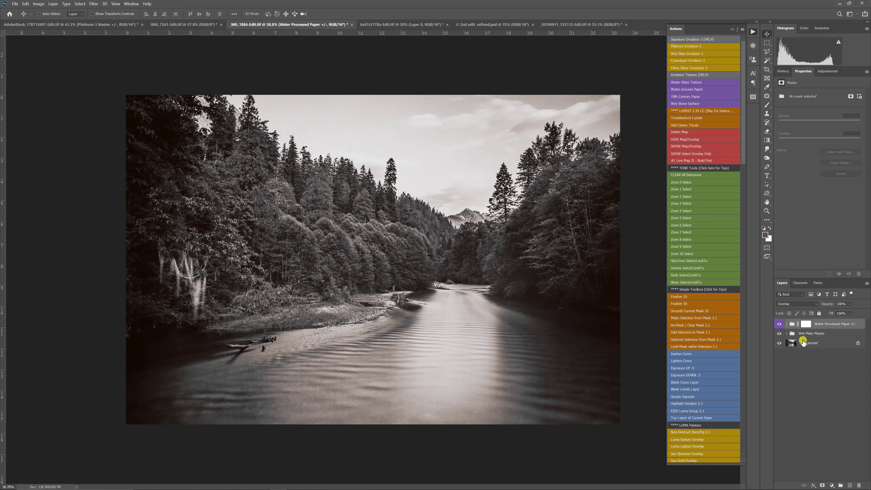
Close the river document without saving its changes.
click(816, 333)
click(802, 324)
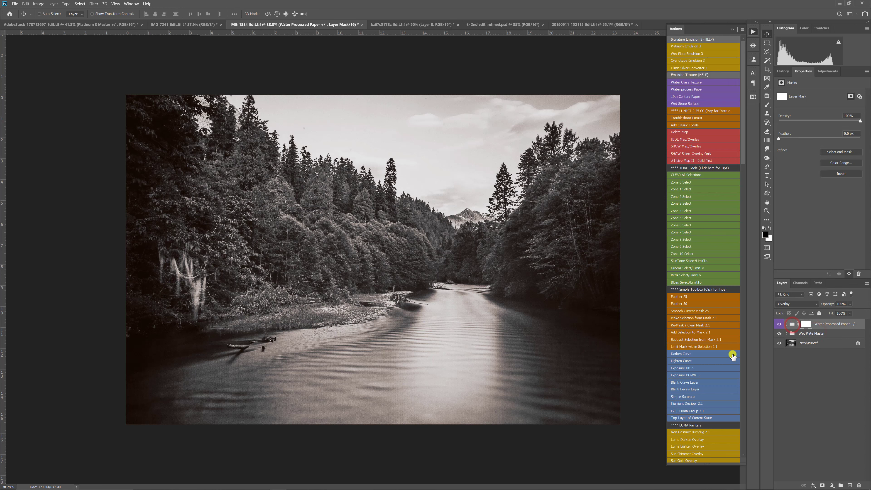
click(820, 335)
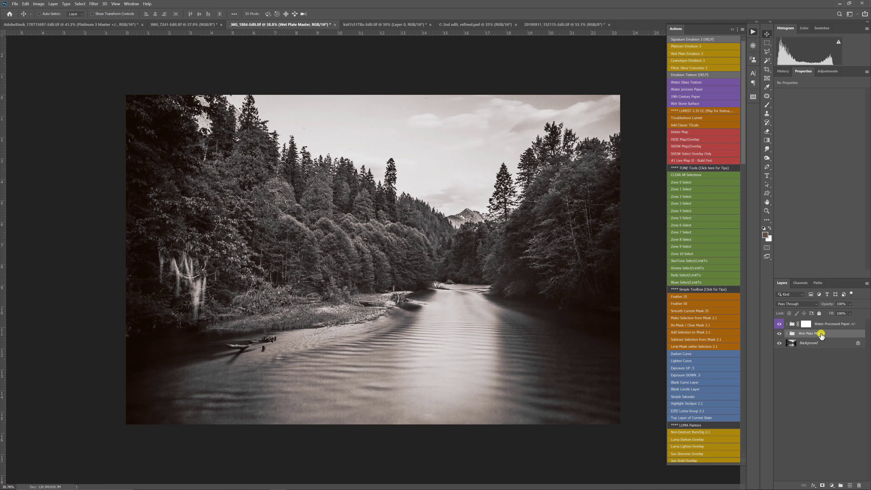
click(786, 325)
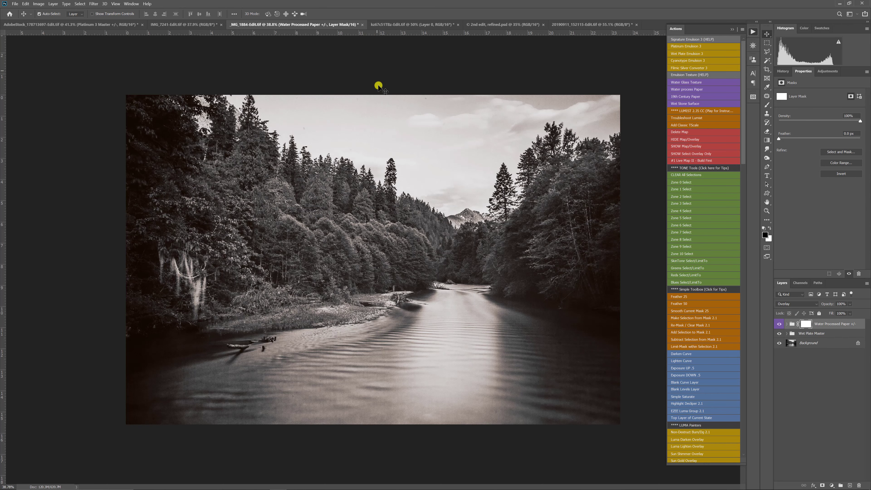
key(ctrl+w)
click(456, 185)
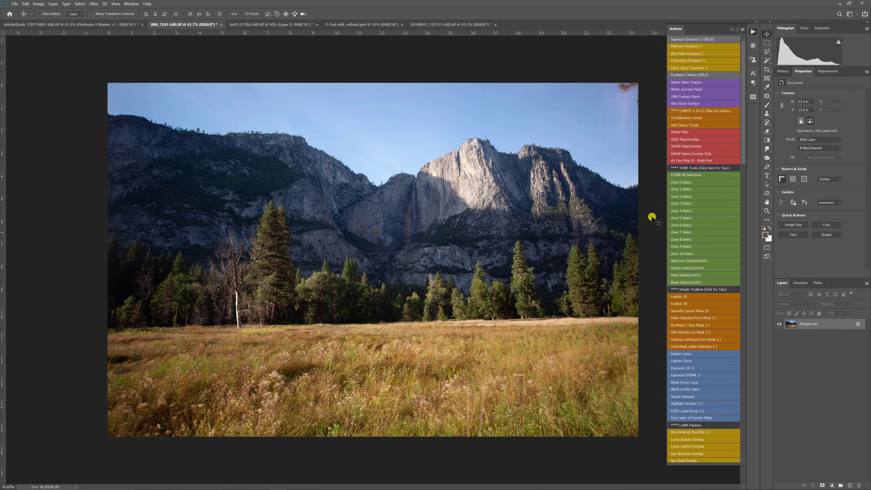
Run Platinum Emulsion 3 on the Yosemite photo, then collapse the Main Tone and Other Options groups.
click(687, 46)
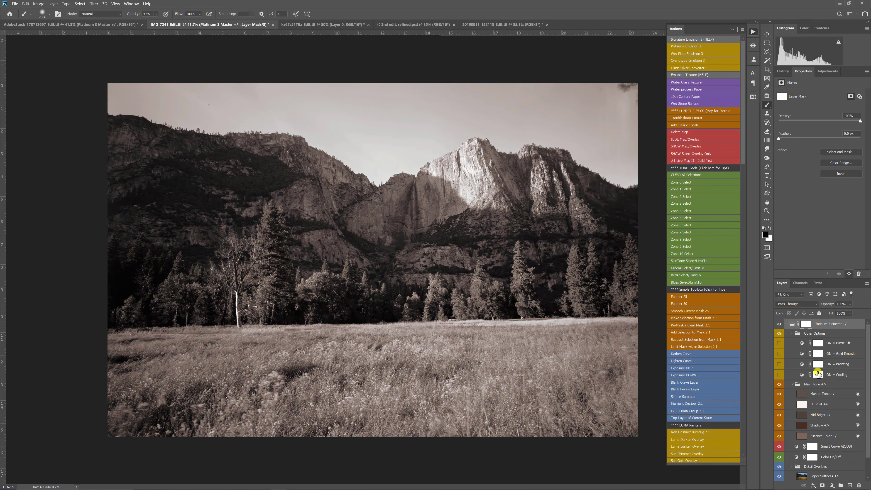
scroll(818, 373, down, 1)
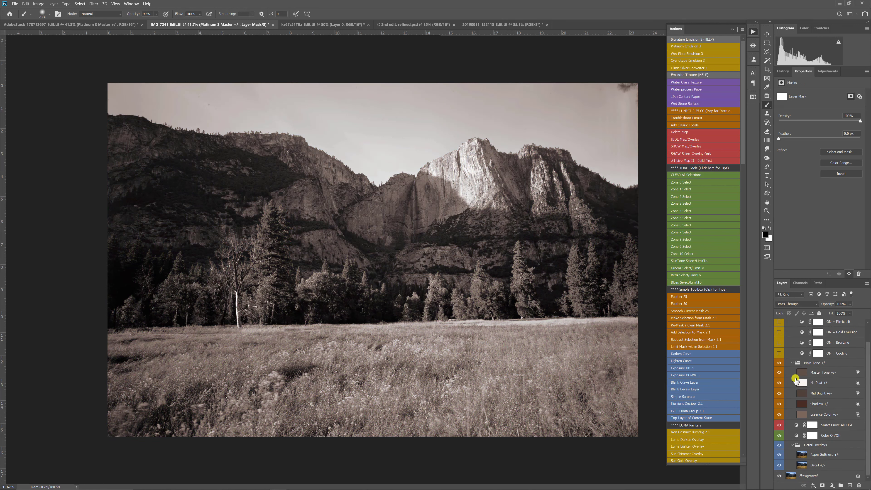
click(792, 363)
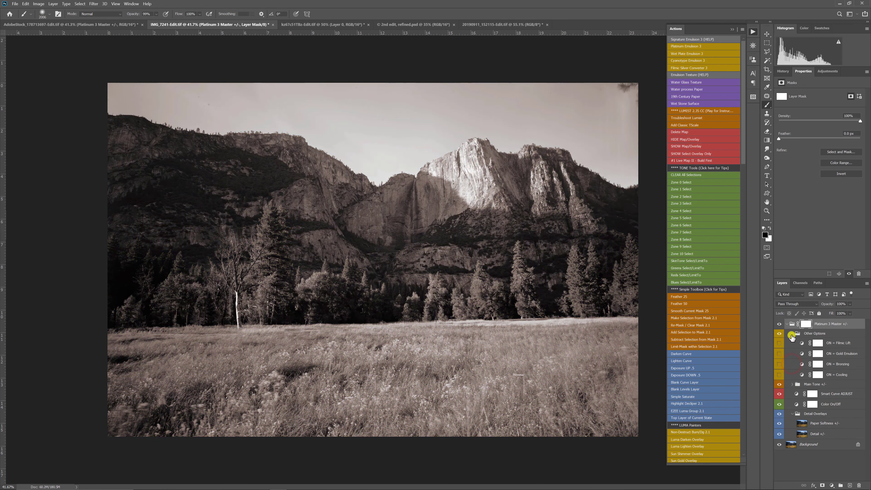
click(792, 335)
Add a raised shadow point to the Smart Curve ADJUST curve and adjust the highlight point.
click(795, 352)
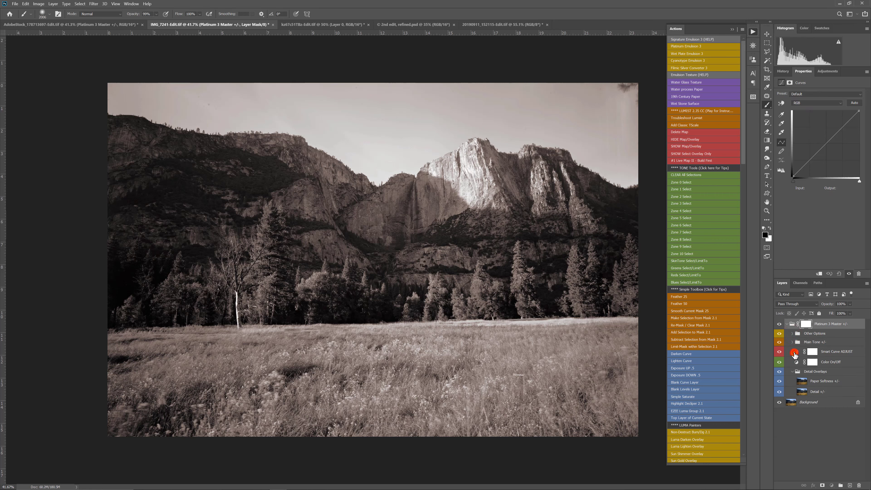
drag(804, 166, 805, 162)
drag(839, 132, 842, 134)
scroll(469, 149, up, 3)
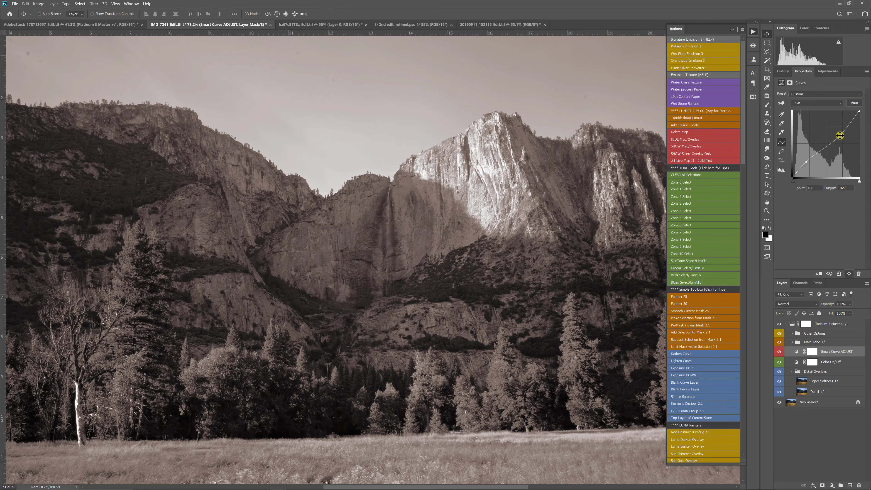
drag(842, 134, 860, 117)
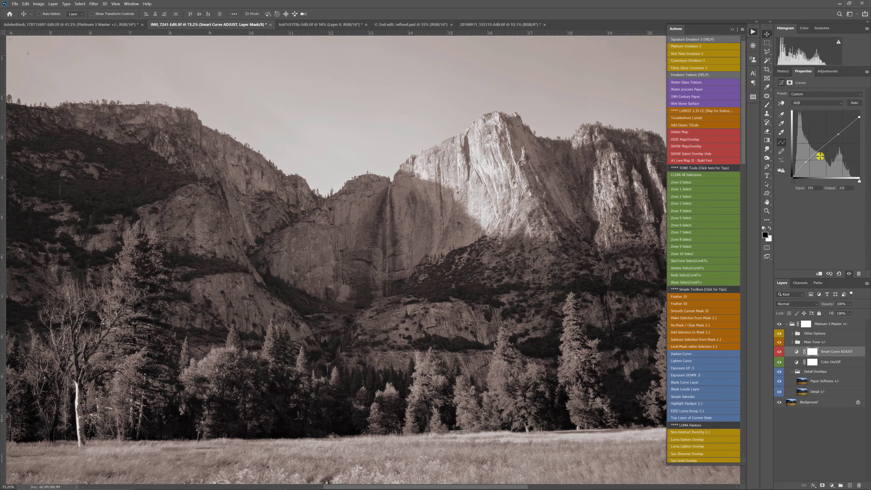
click(806, 163)
Lift the curve's black point, pull the upper point down, and expand Other Options.
scroll(364, 265, down, 3)
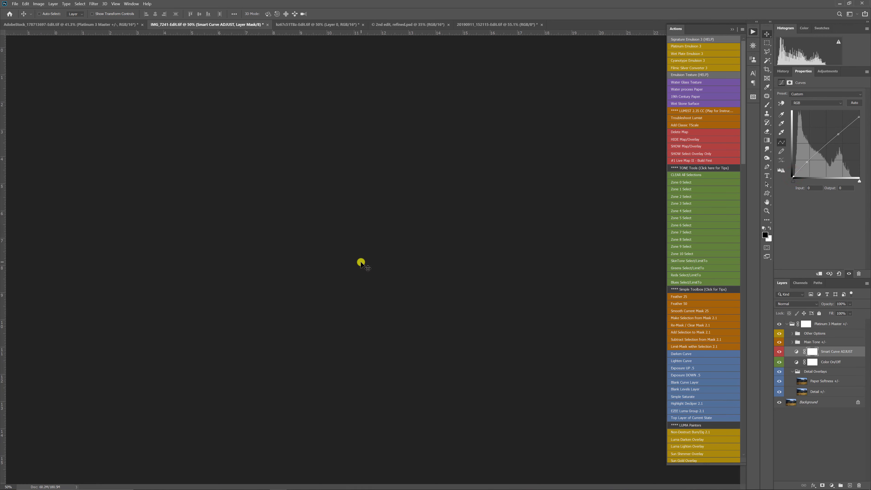
scroll(367, 273, down, 1)
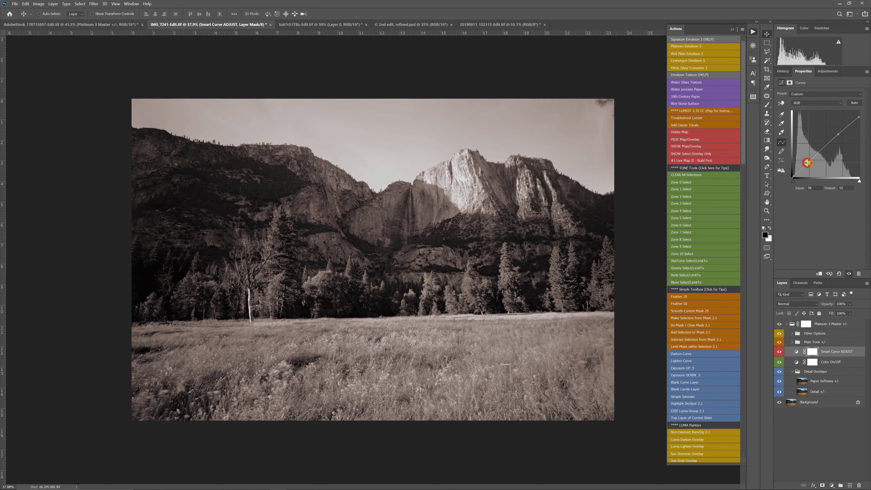
drag(794, 177, 794, 176)
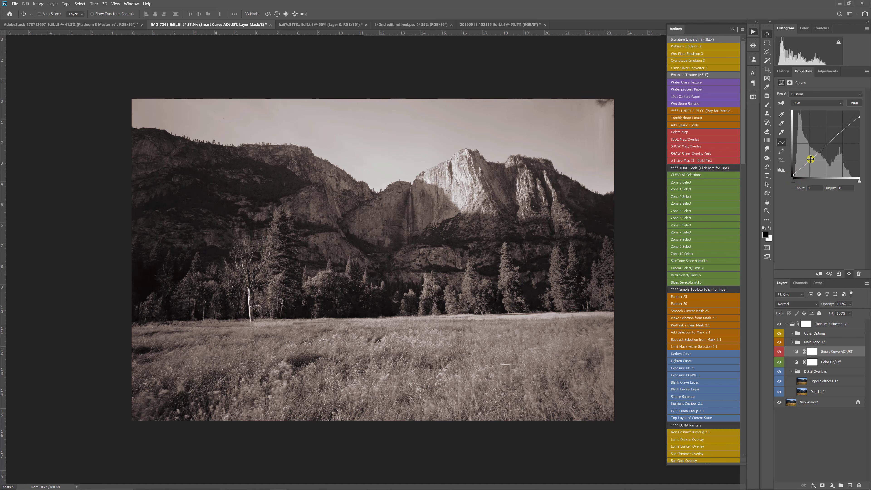
drag(838, 134, 826, 142)
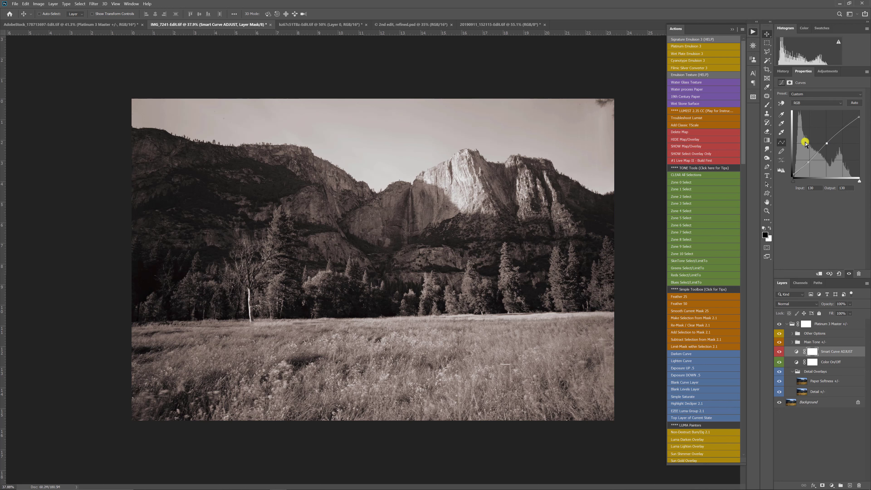
click(809, 159)
click(791, 333)
click(791, 333)
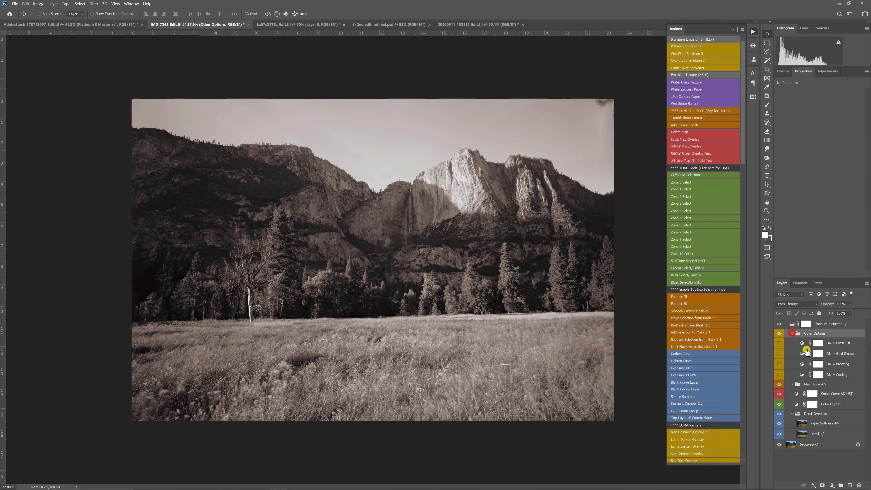
Swap Filmic Lift for Gold Emulsion at 73% opacity.
click(779, 344)
click(780, 353)
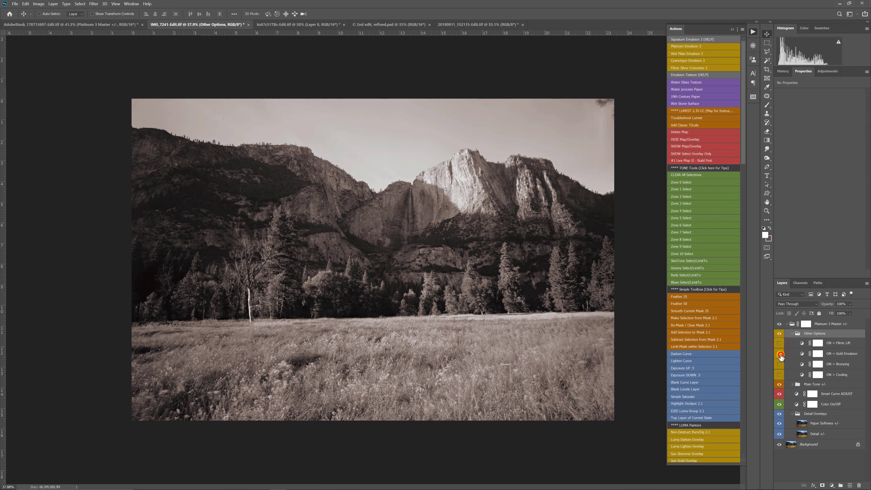
click(834, 354)
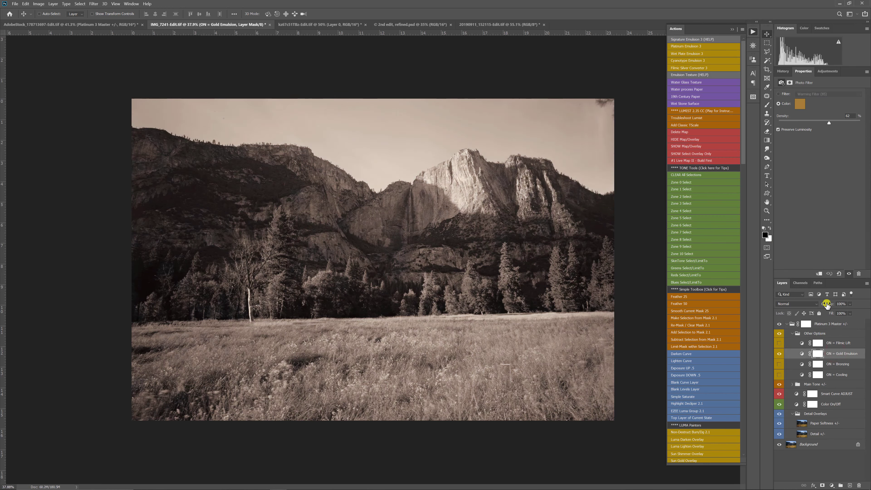
drag(827, 304, 818, 305)
Raise the lower Smart Curve ADJUST point slightly to brighten the print's shadows.
click(834, 393)
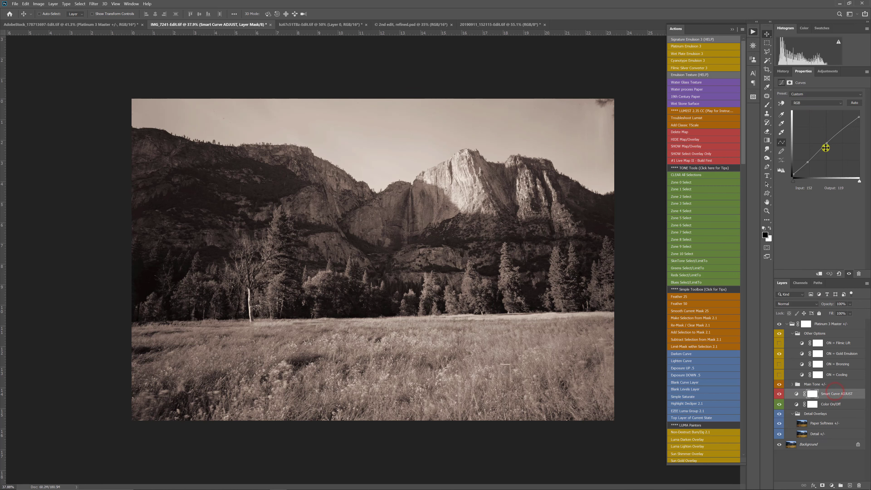
mouse_move(808, 162)
mouse_down()
mouse_move(825, 144)
mouse_move(810, 161)
mouse_up()
click(502, 263)
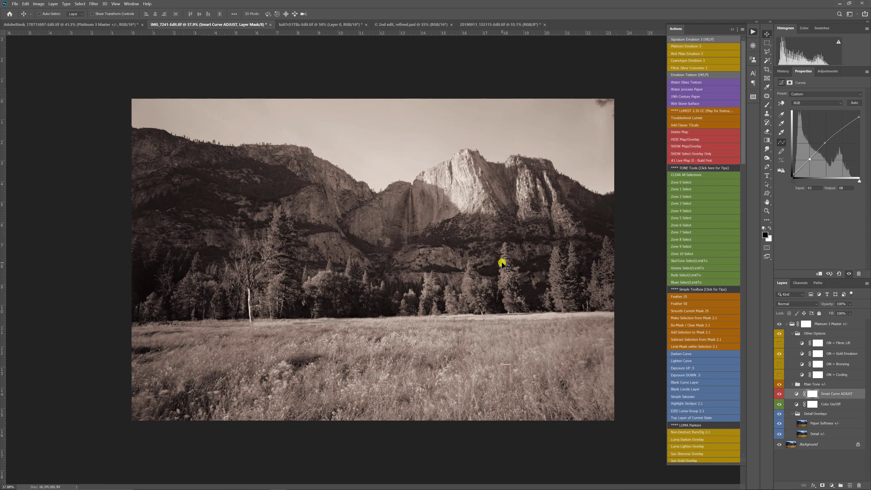
click(796, 398)
click(793, 384)
click(793, 384)
Close the Yosemite file and run Wet Plate Emulsion 3 on the red-haired portrait.
key(ctrl+w)
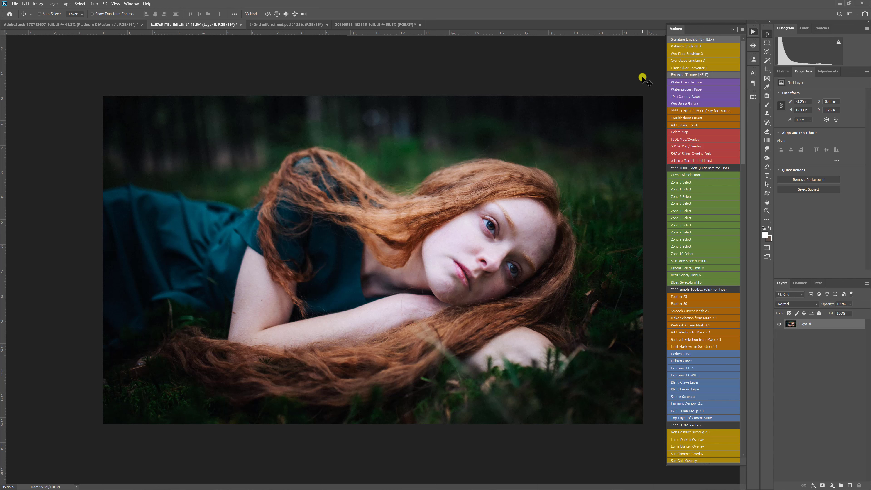
click(691, 54)
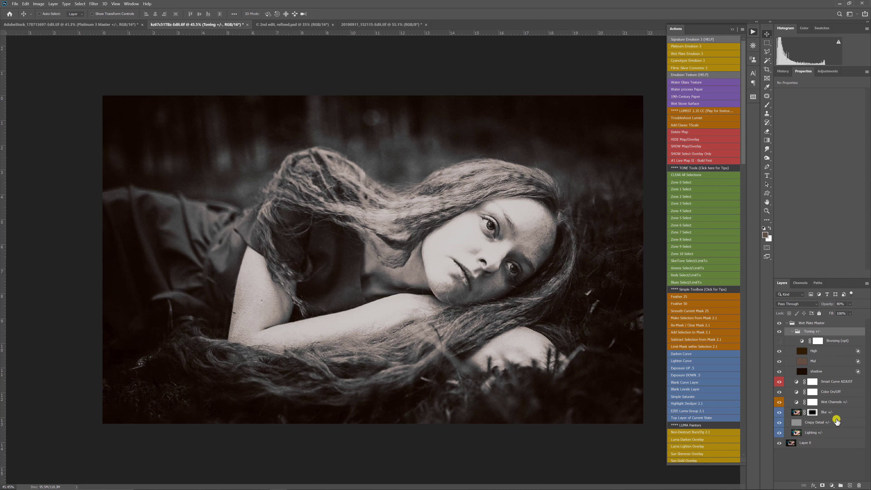
Lower layer opacities: Blur to 51%, Crispy Detail 35%, Lighting 66%, Wet Channels 41%.
click(837, 411)
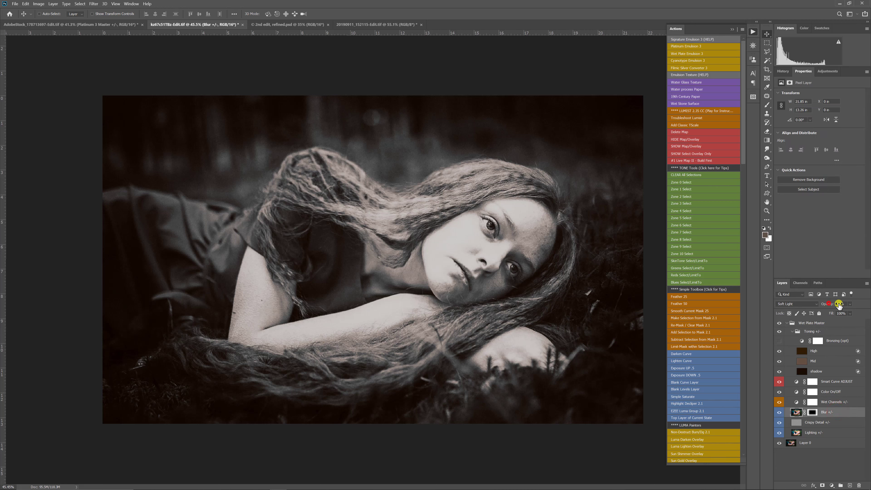
drag(827, 304, 845, 305)
key(Down)
key(Down)
key(Down)
key(Down)
key(Down)
click(816, 422)
drag(830, 307, 818, 306)
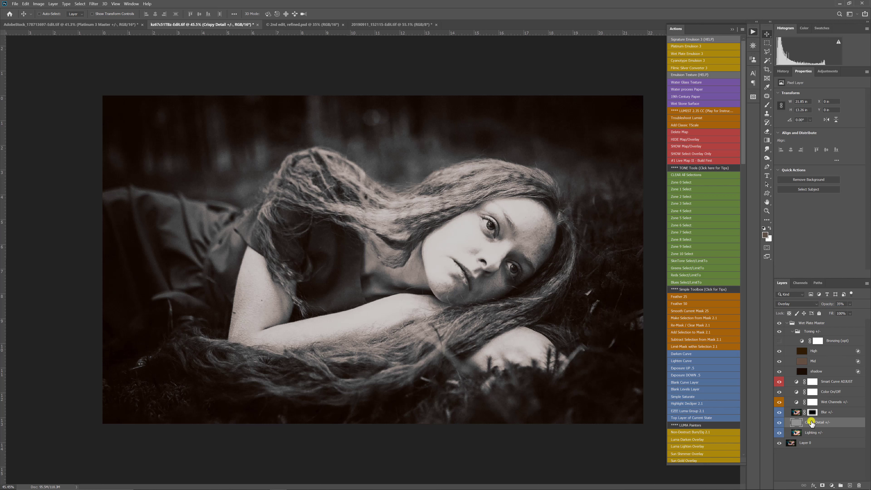
click(831, 305)
click(819, 433)
click(827, 304)
drag(833, 305, 833, 306)
click(837, 401)
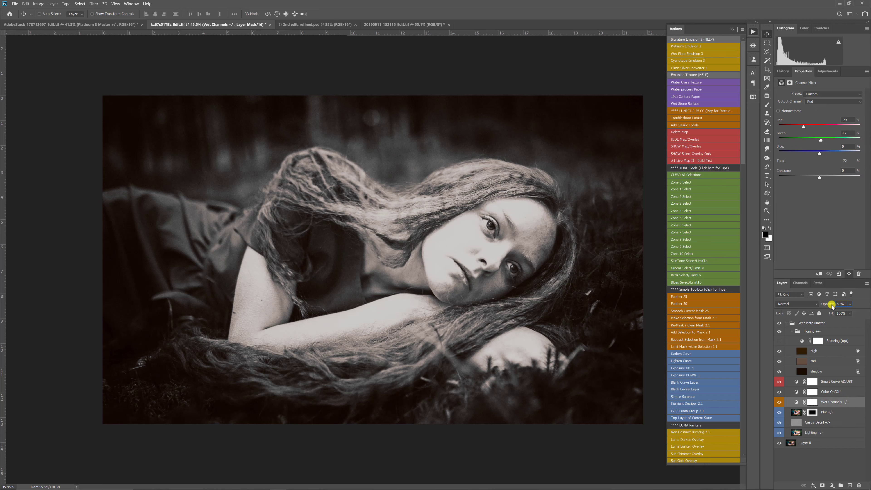
drag(829, 305, 829, 305)
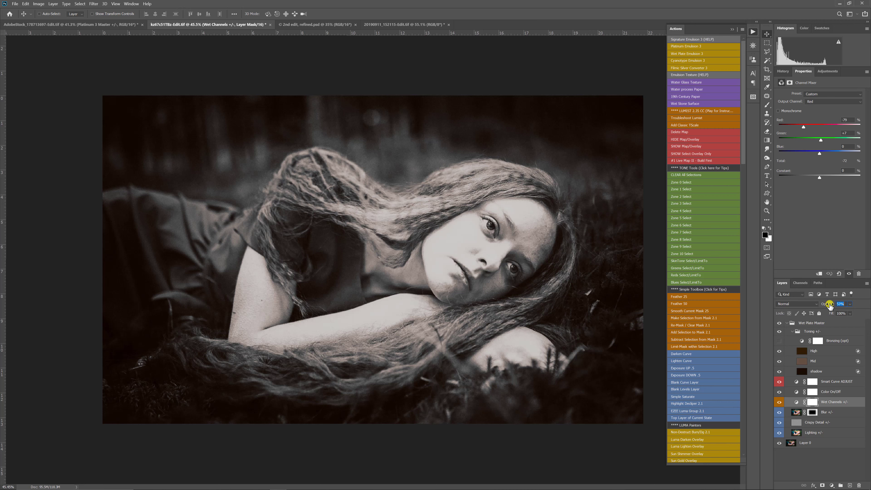
Add a Wet Stone Surface texture at 35% opacity to the portrait, then switch to the geyser document.
click(688, 104)
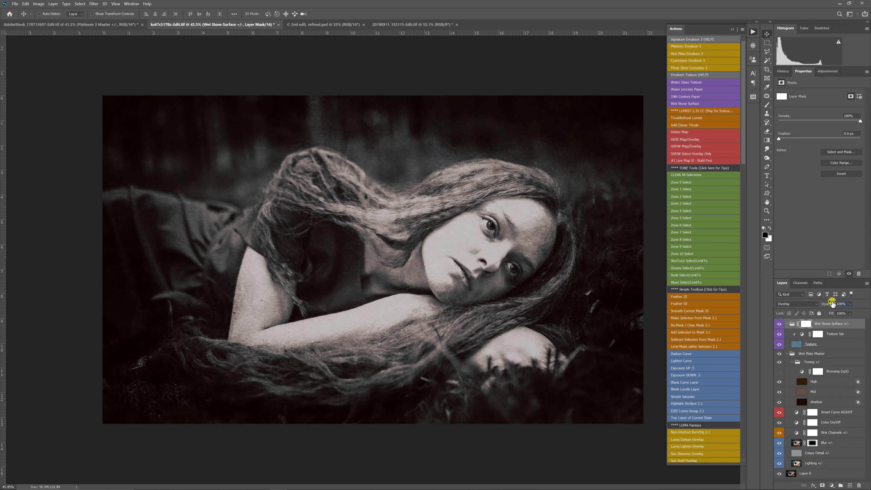
drag(831, 302, 810, 306)
click(786, 323)
click(779, 324)
click(779, 324)
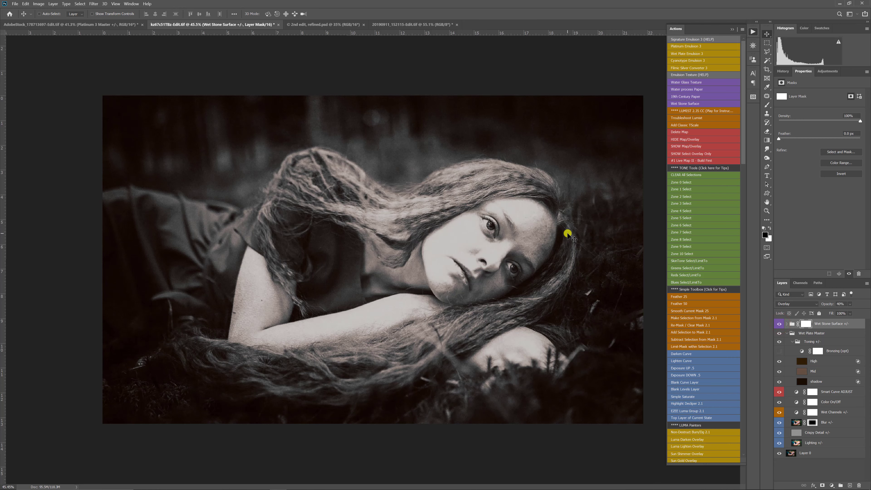
click(325, 24)
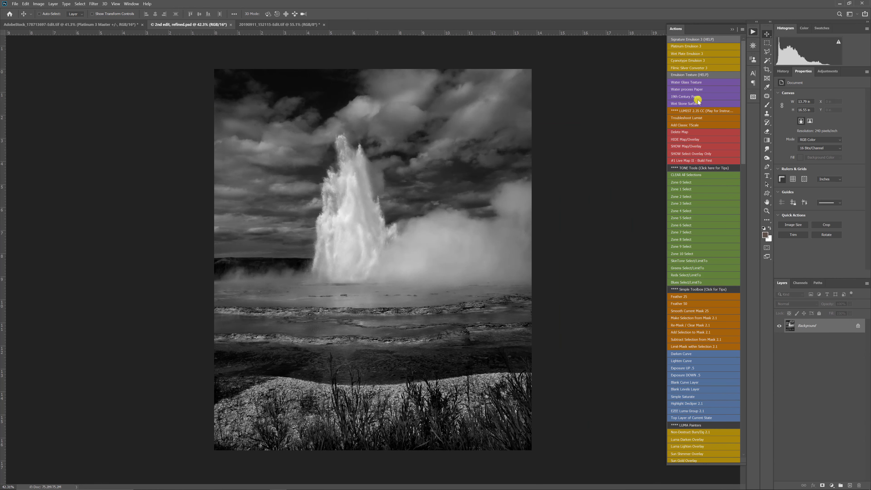
Apply Cyanotype Emulsion 3 to the geyser and inspect its Master Tone and colour layers.
click(691, 60)
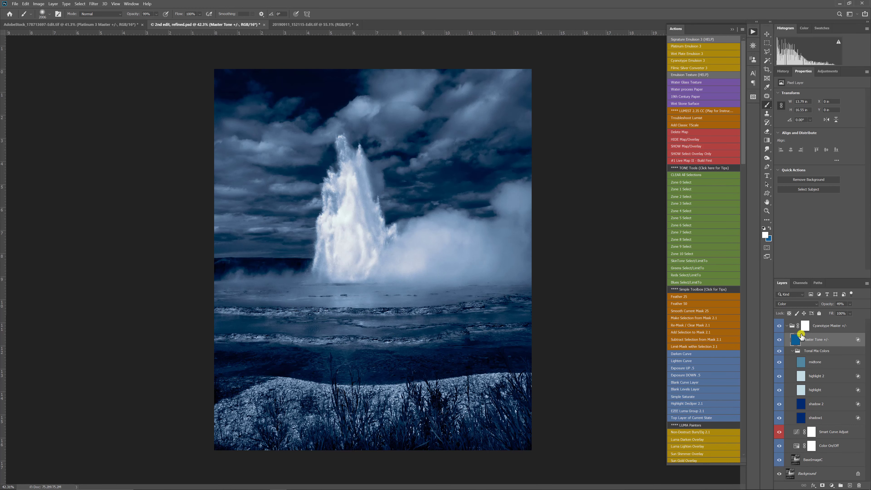
click(778, 340)
click(778, 340)
click(811, 351)
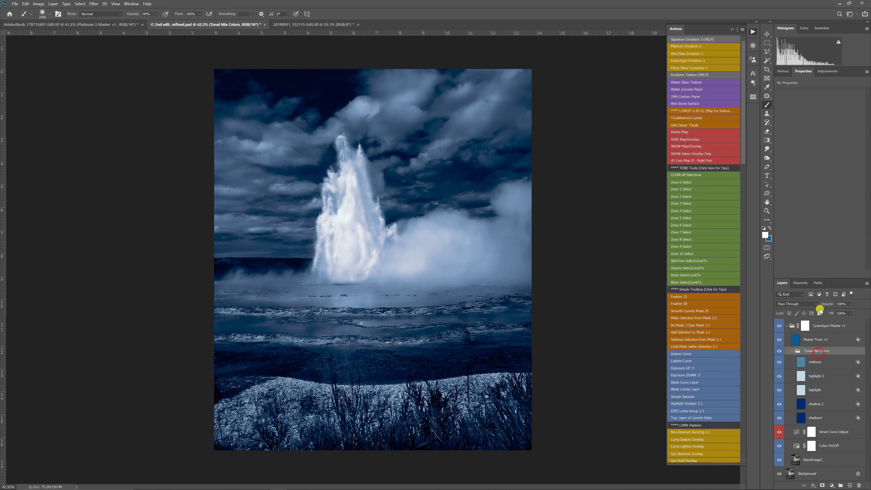
click(815, 339)
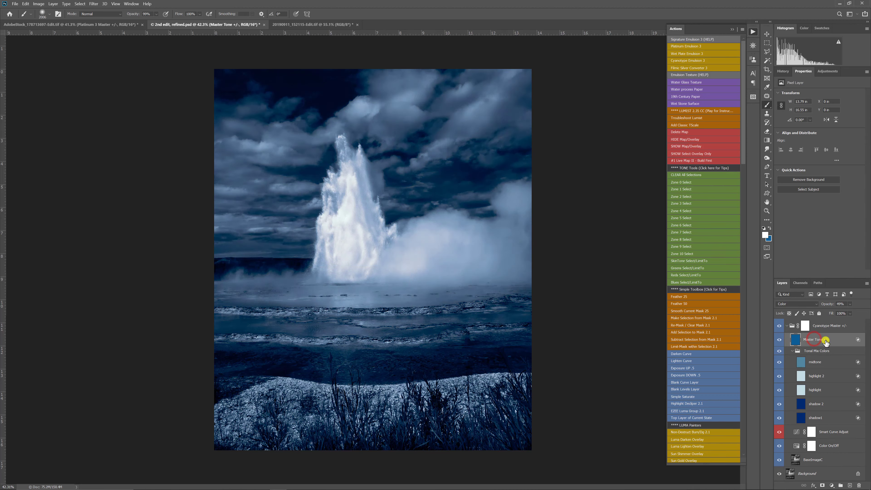
click(821, 393)
click(825, 404)
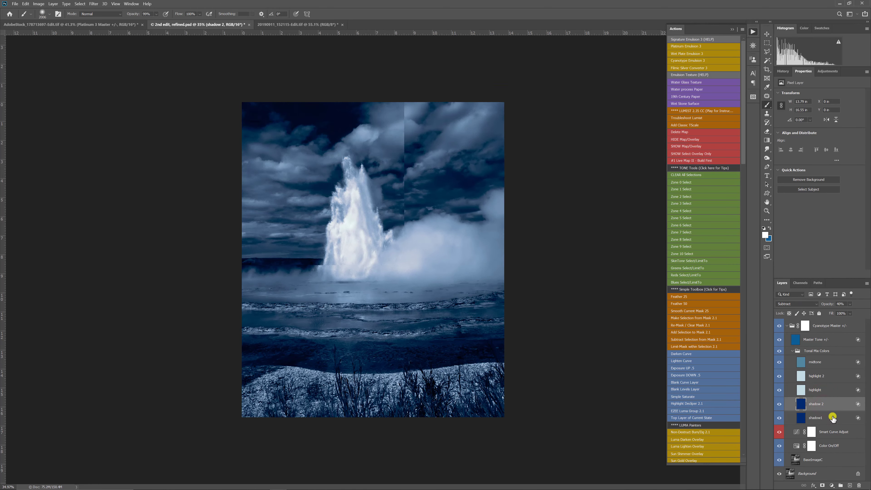
scroll(331, 245, up, 1)
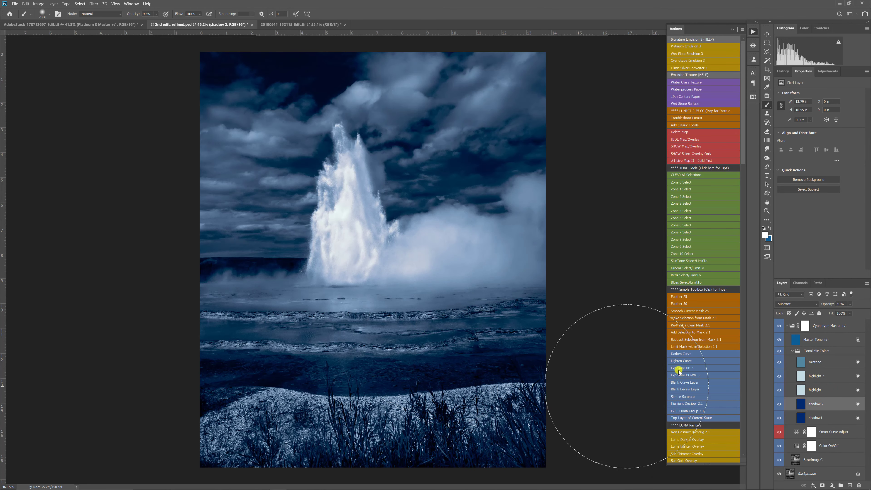
click(825, 446)
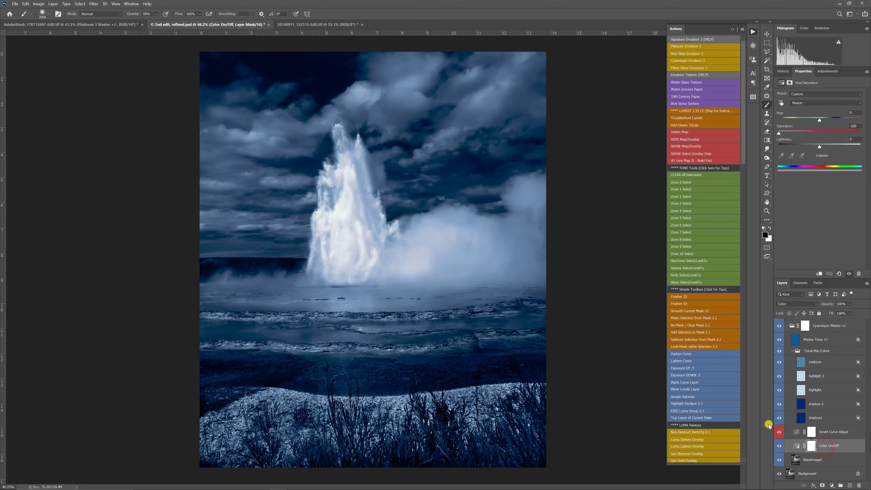
Reshape the Smart Curve Adjust curve to brighten highlights, darken the sky and lighten shadows.
click(793, 432)
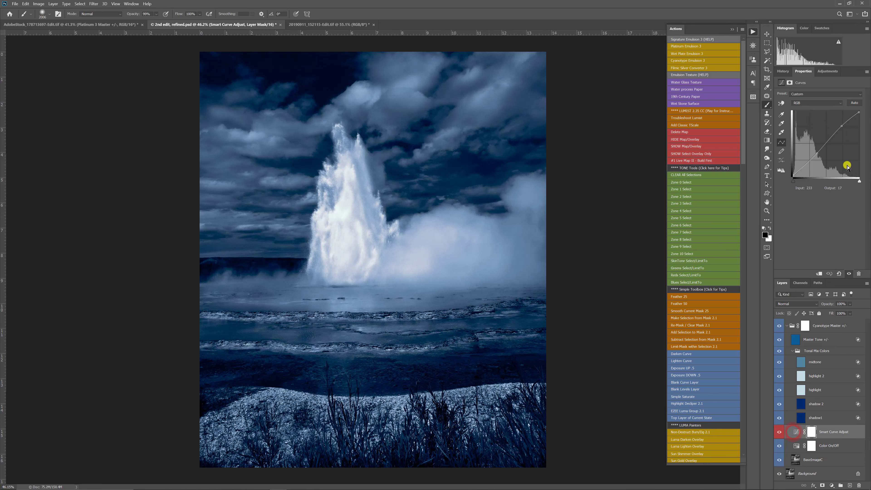
click(816, 155)
drag(842, 127, 842, 126)
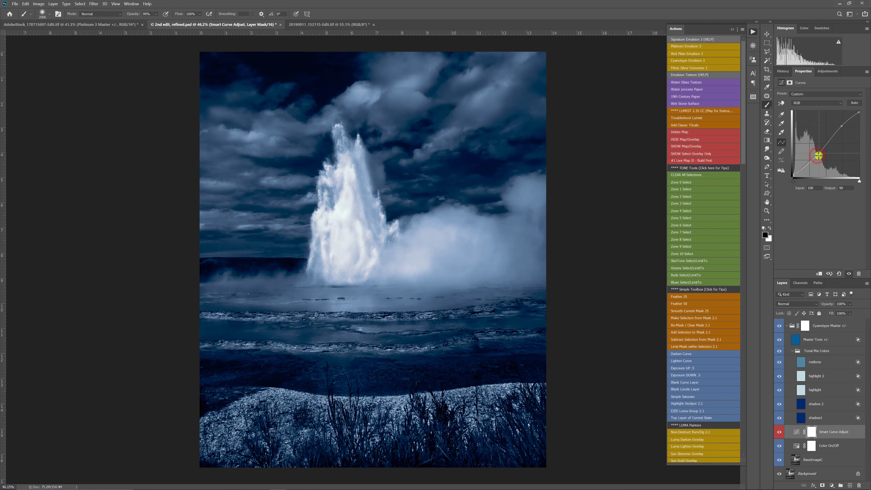
drag(818, 155, 819, 156)
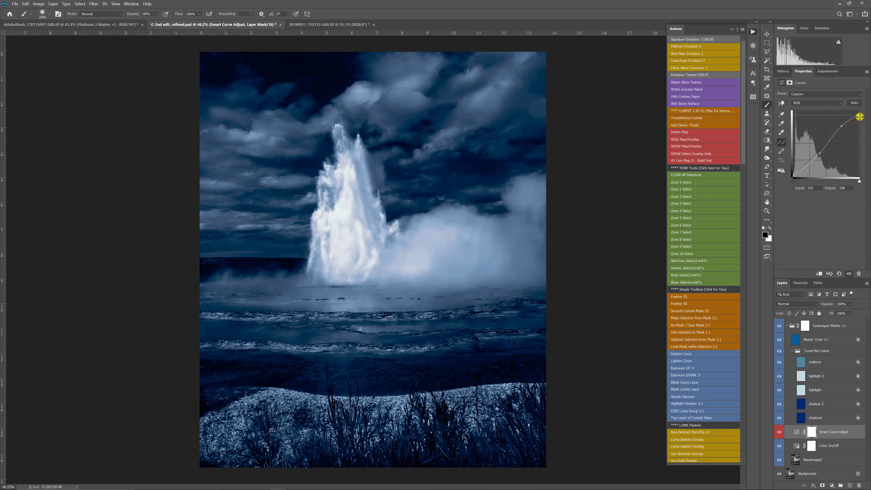
drag(794, 176, 790, 176)
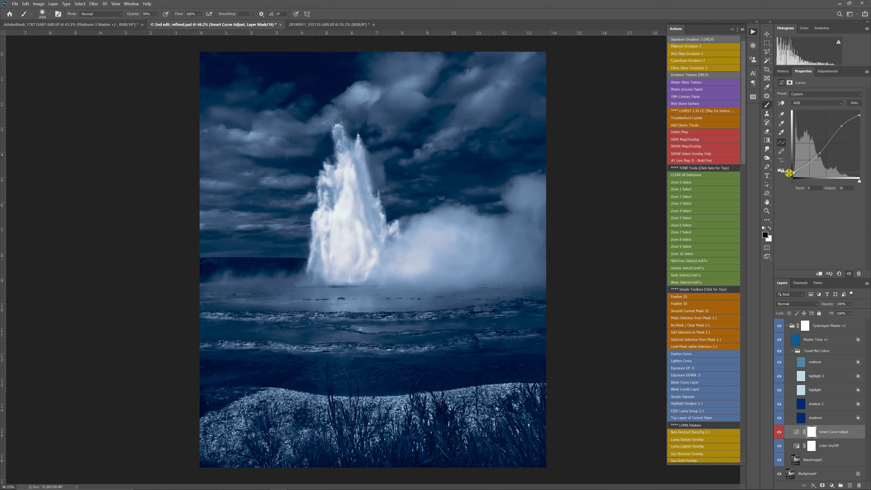
Raise Master Tone +/- to 100% opacity, collapse the Cyanotype Master group and compare.
click(793, 325)
click(786, 340)
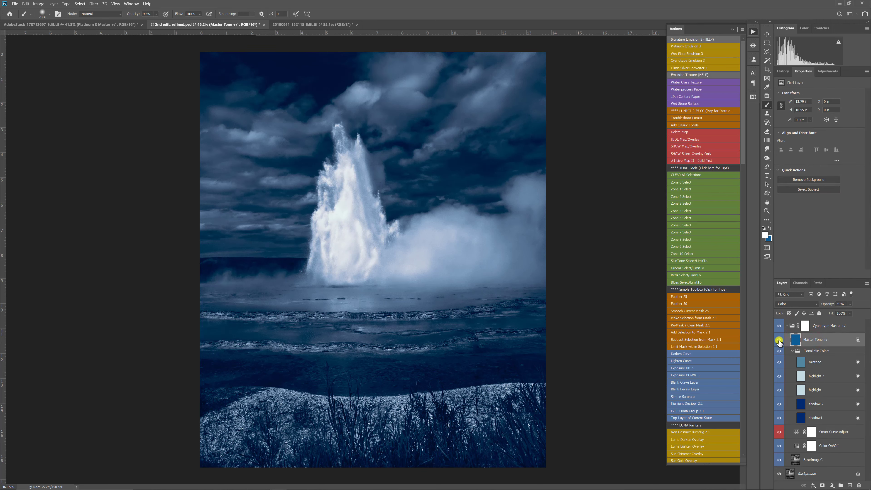
mouse_move(826, 304)
mouse_down()
mouse_move(869, 292)
mouse_move(829, 301)
mouse_up()
click(792, 325)
click(786, 326)
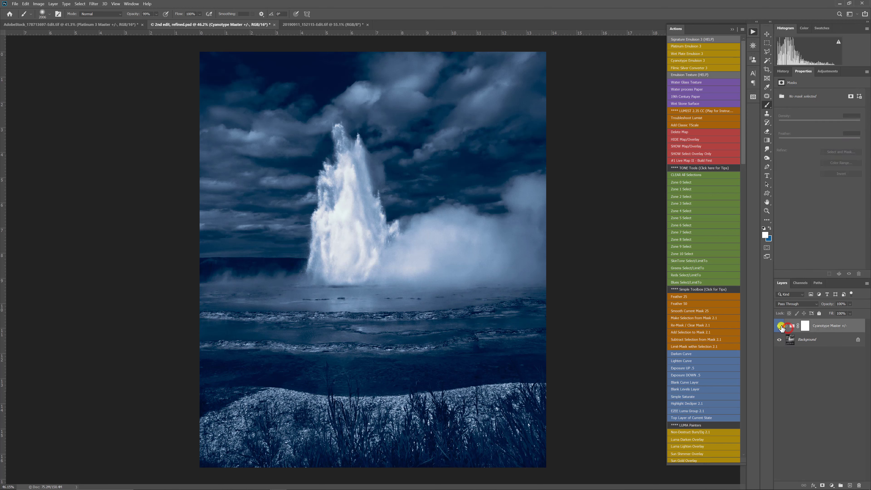
click(779, 326)
click(779, 326)
Try the Wet Stone Surface texture at lower opacity, then delete it.
click(690, 104)
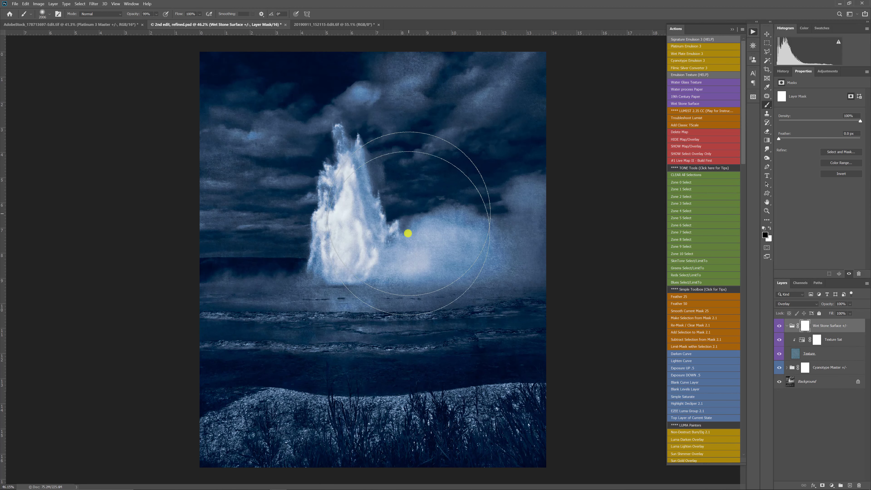
click(792, 326)
drag(829, 305, 802, 304)
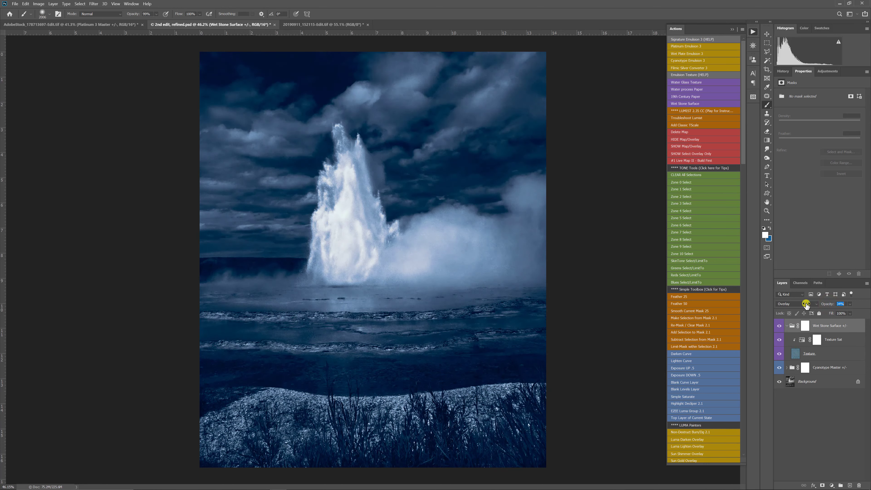
click(790, 326)
key(Delete)
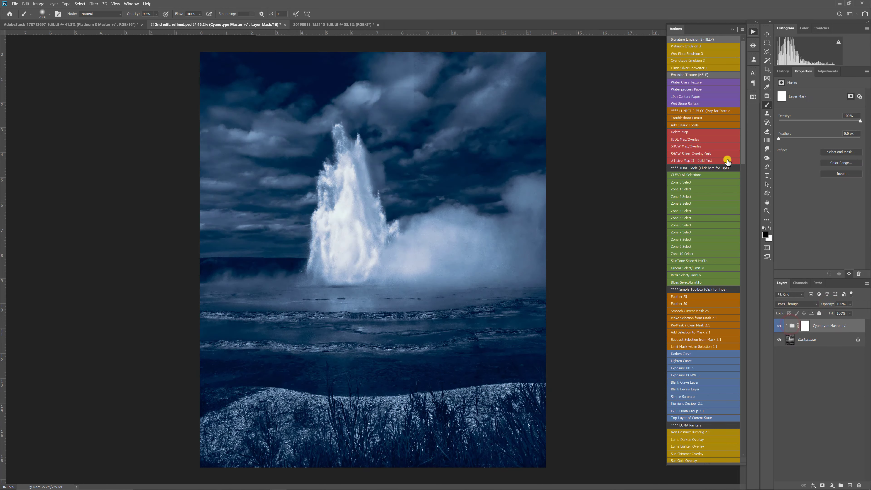
Add the Water process Paper texture with a reset mask at 67% opacity.
click(687, 90)
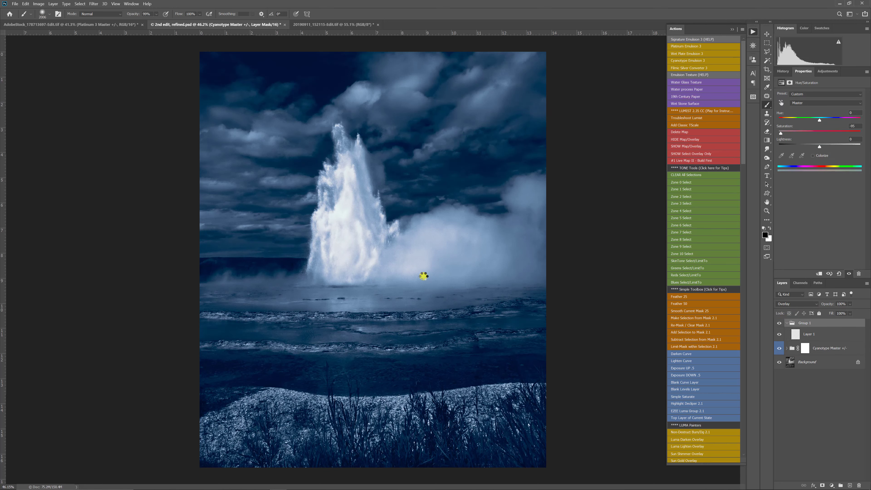
click(675, 326)
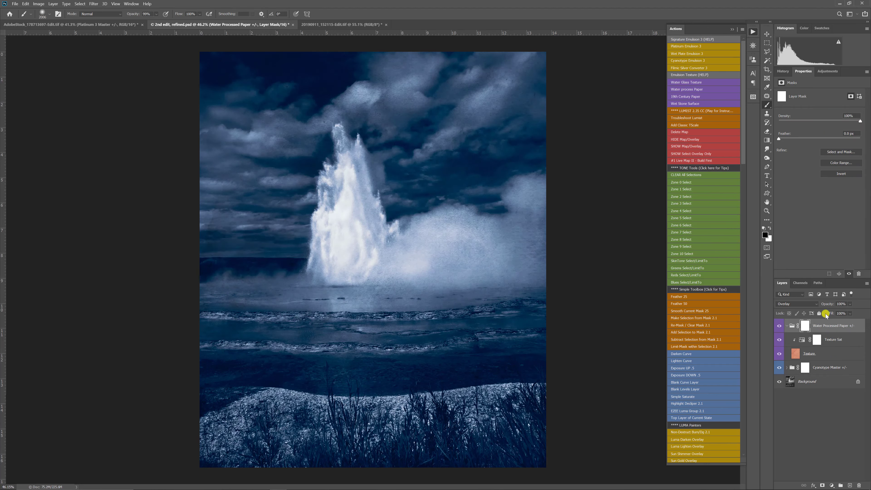
drag(824, 304, 804, 303)
click(805, 330)
drag(823, 304, 827, 304)
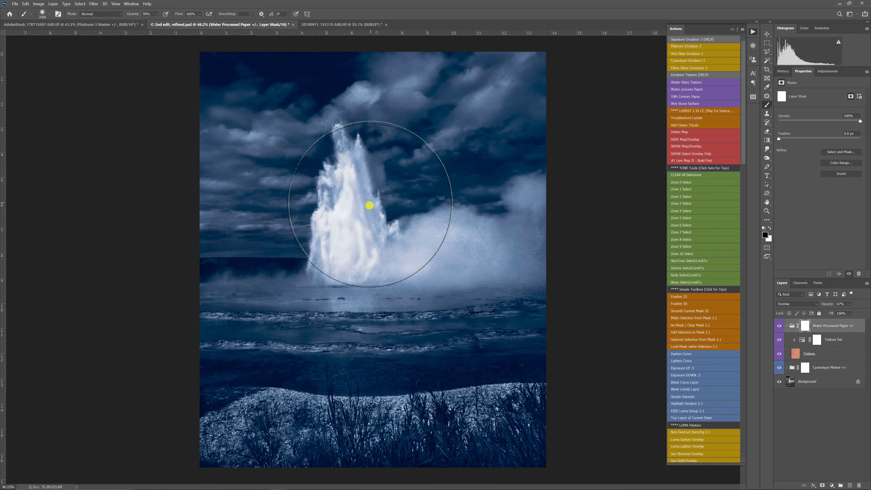
Paint the paper texture's mask away from the geyser spray.
click(360, 197)
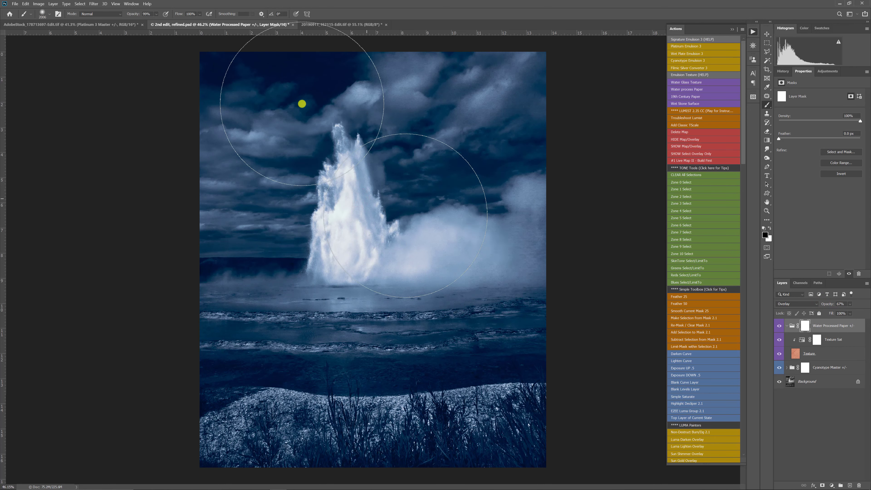
click(358, 192)
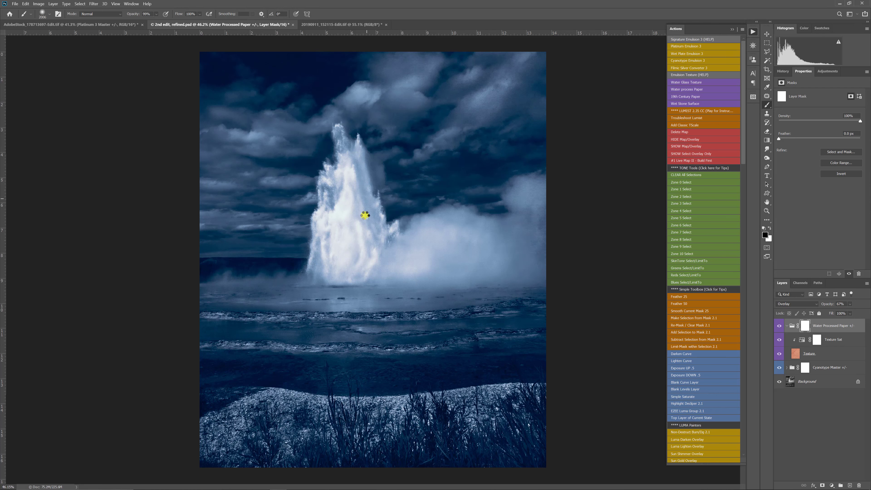
click(342, 253)
click(372, 144)
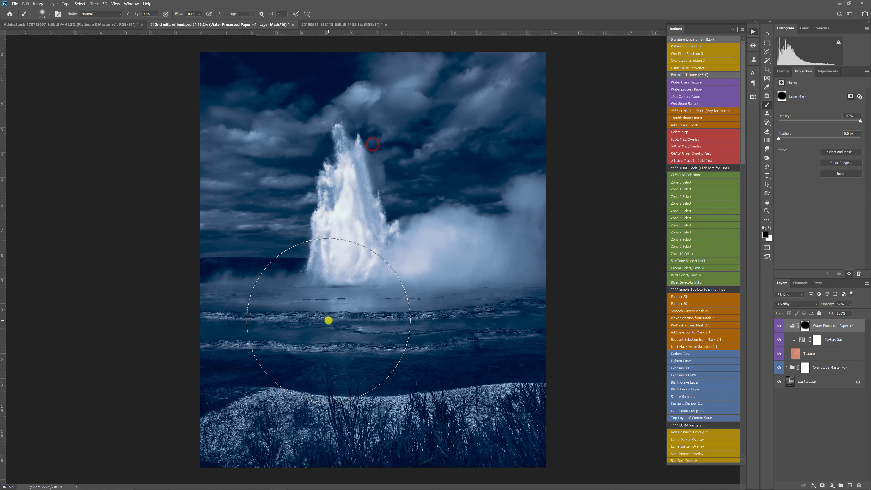
click(330, 316)
Set the Water Processed Paper group to 100% opacity and reposition the texture over the image.
key(v)
drag(831, 303, 843, 304)
click(779, 327)
click(779, 326)
click(792, 327)
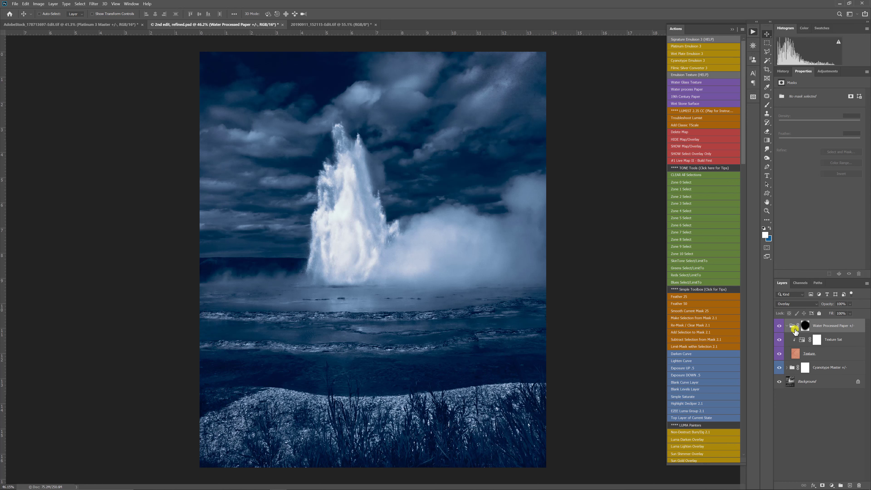
click(792, 327)
key(ctrl)
drag(479, 234, 390, 158)
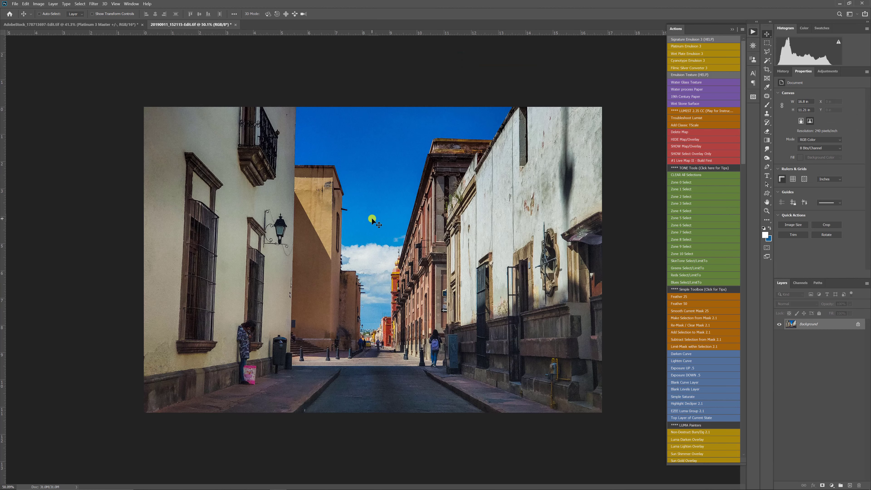
Apply Platinum Emulsion 3 to the street photo and collapse the Other Options group.
scroll(400, 179, up, 1)
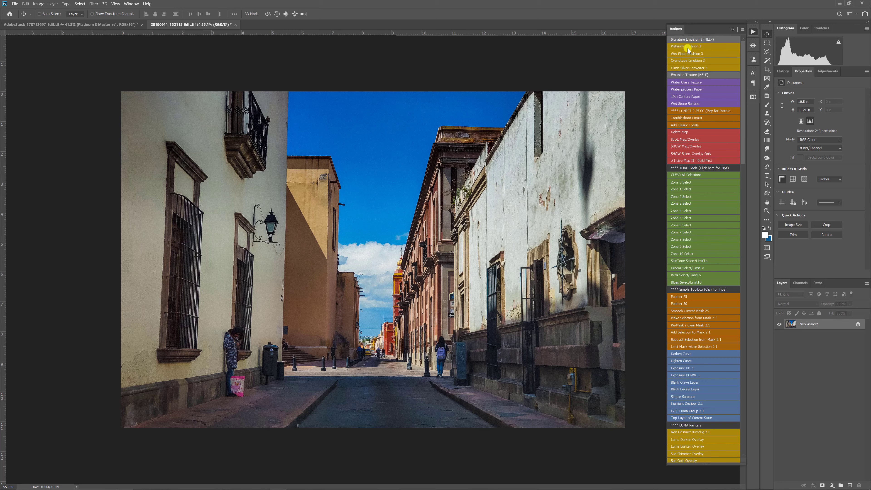
scroll(288, 215, up, 7)
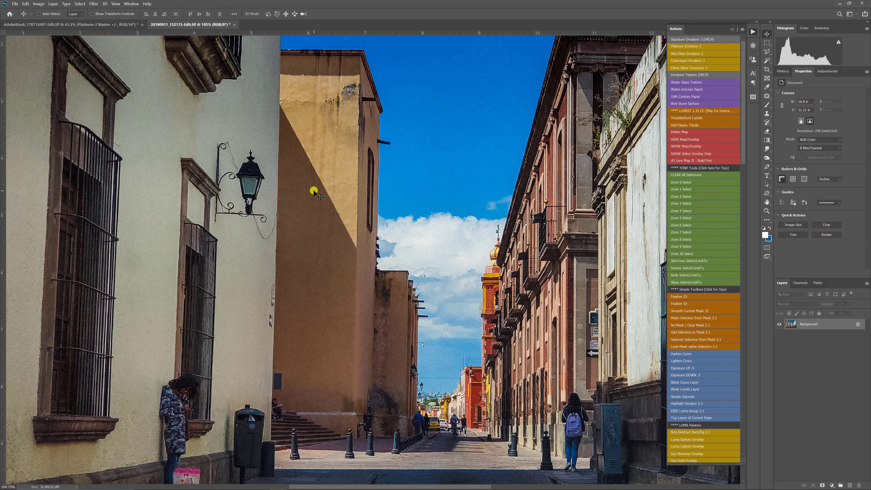
scroll(341, 253, down, 5)
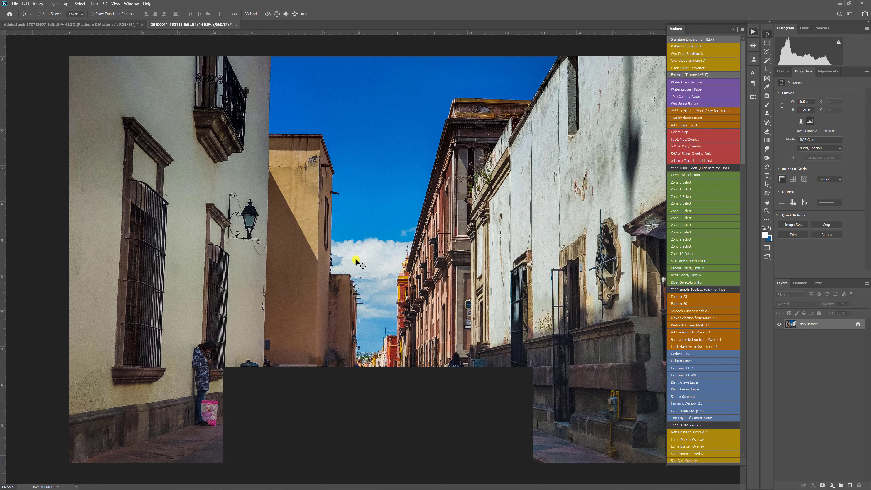
scroll(357, 263, down, 1)
click(691, 48)
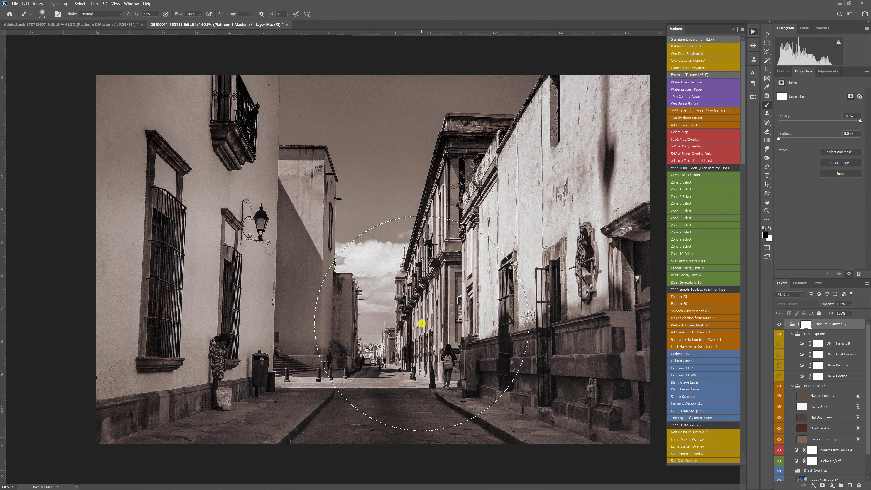
scroll(438, 311, down, 4)
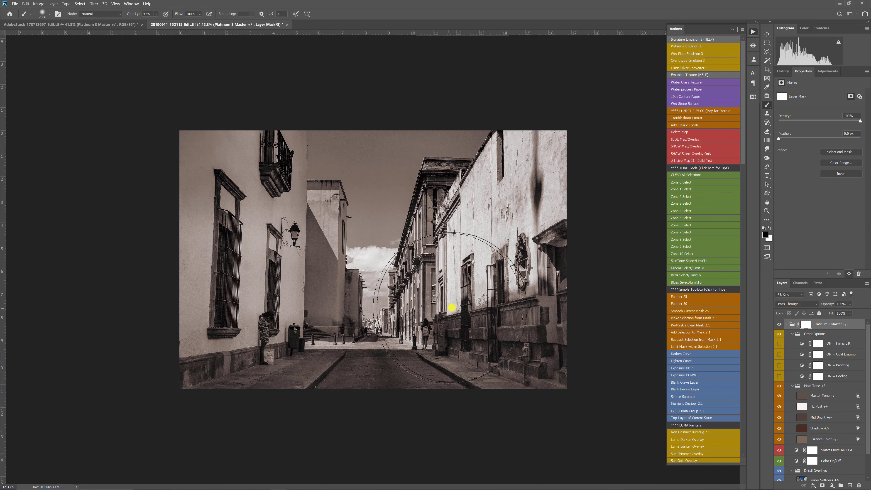
click(792, 333)
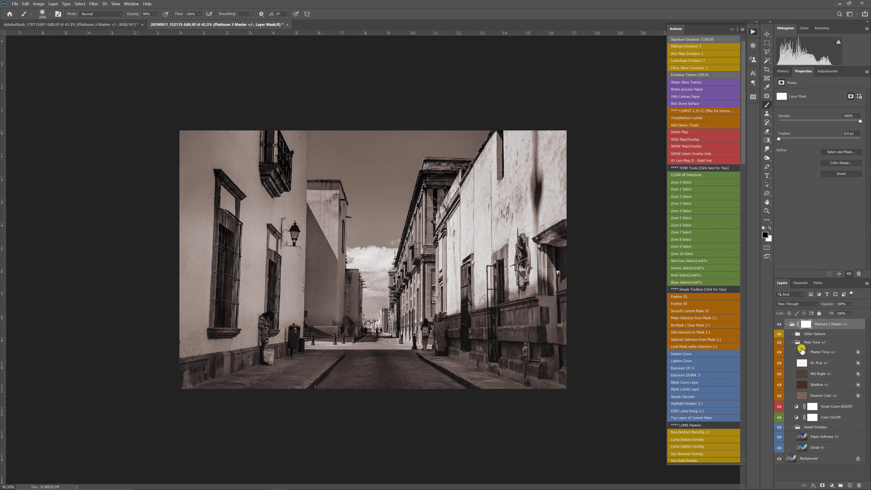
Darken shadows and brighten midtones in Smart Curve ADJUST, then compare with the colour original.
click(836, 407)
click(796, 407)
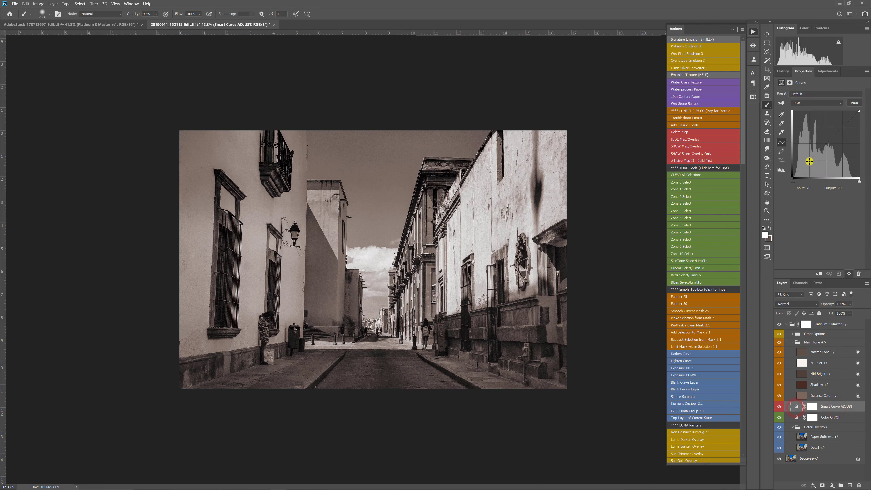
drag(808, 164, 808, 165)
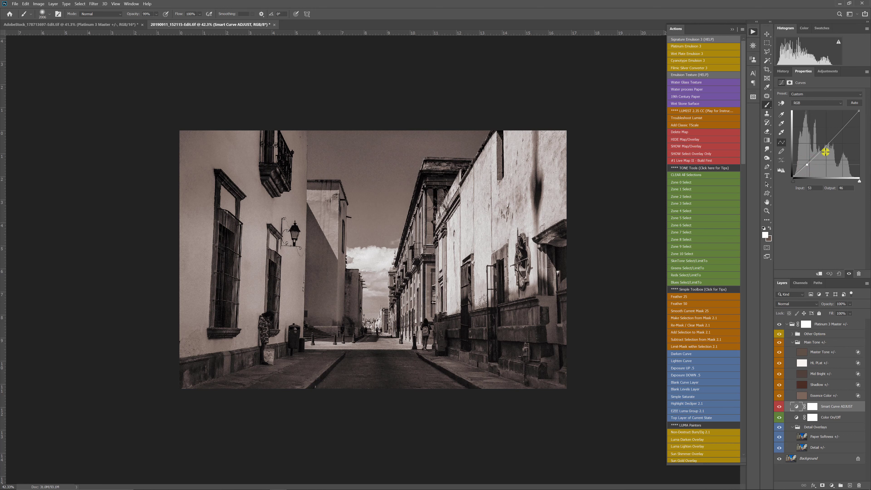
click(826, 142)
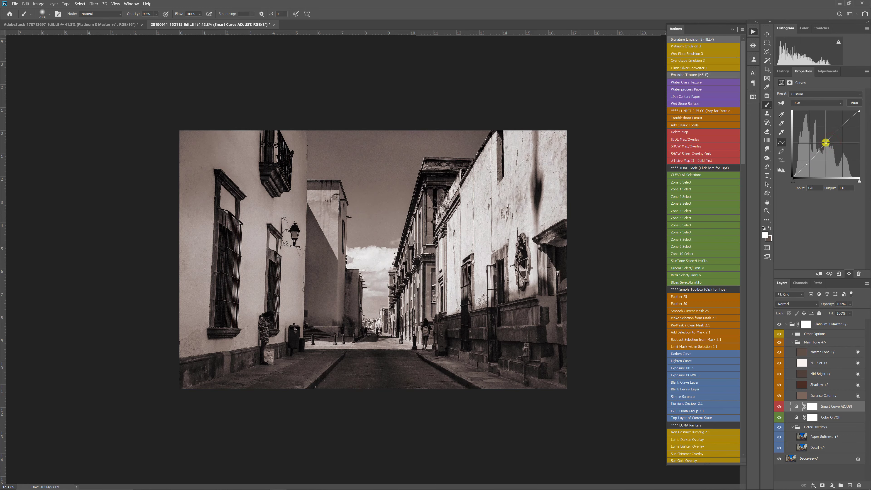
drag(825, 142, 825, 143)
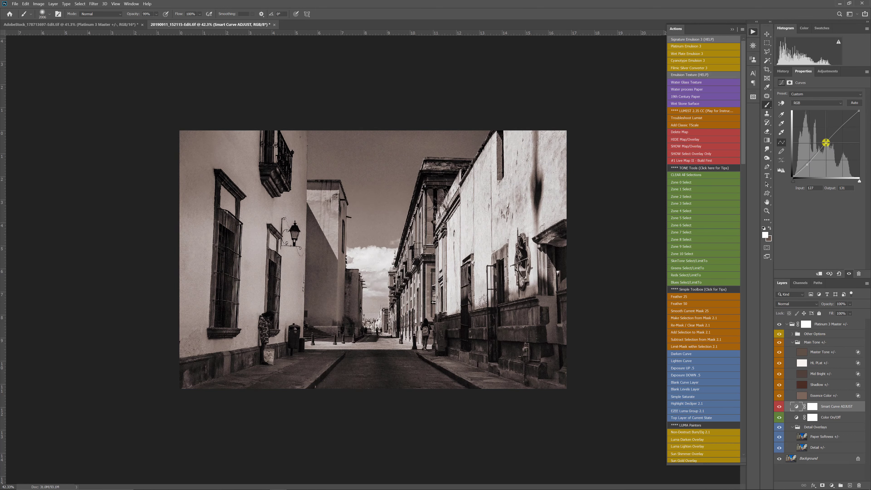
click(806, 166)
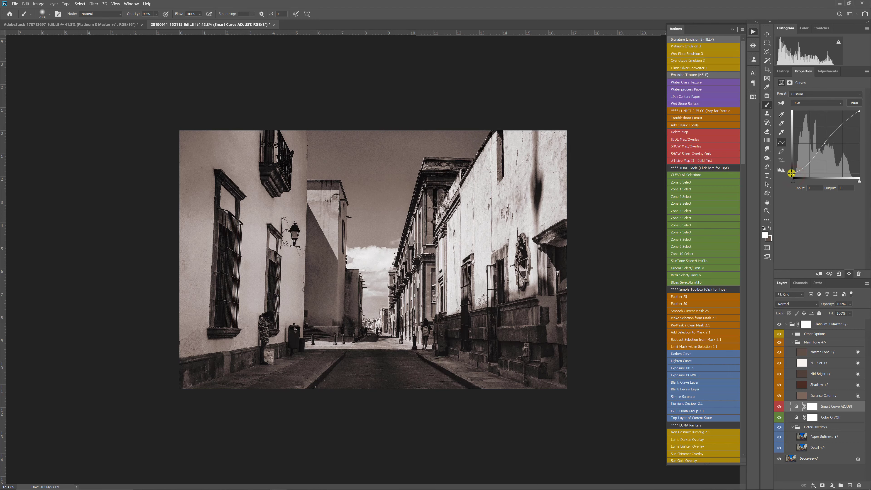
click(786, 324)
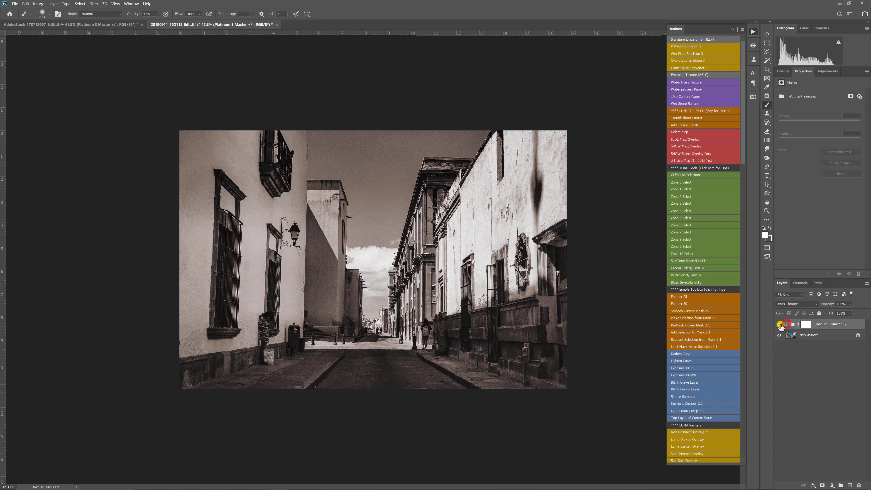
click(780, 324)
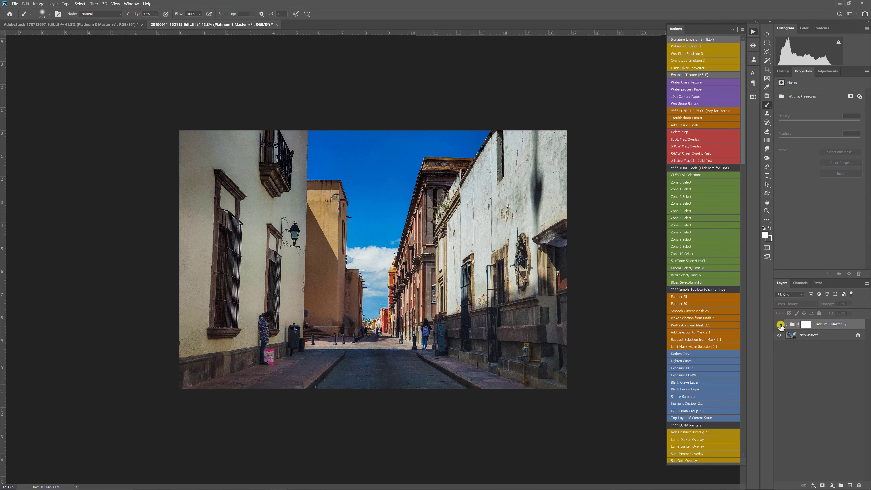
click(780, 324)
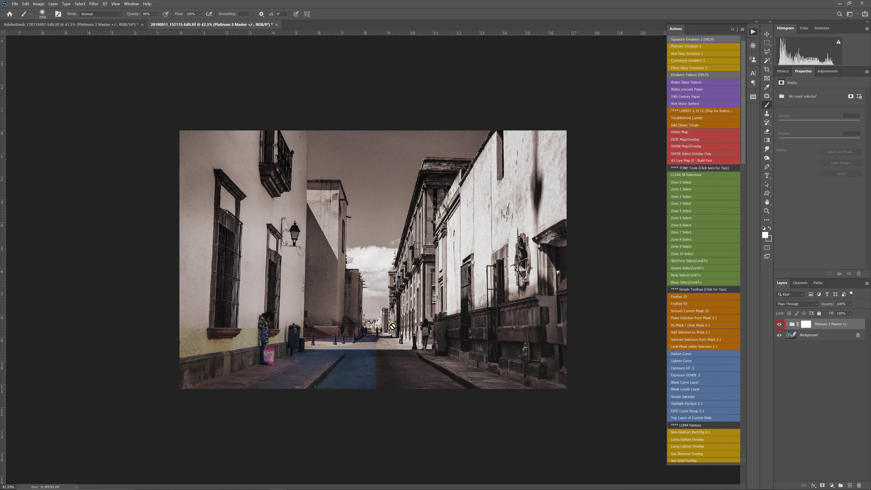
Apply the 19th Century Paper texture to the girl-in-field portrait and inspect it.
click(40, 24)
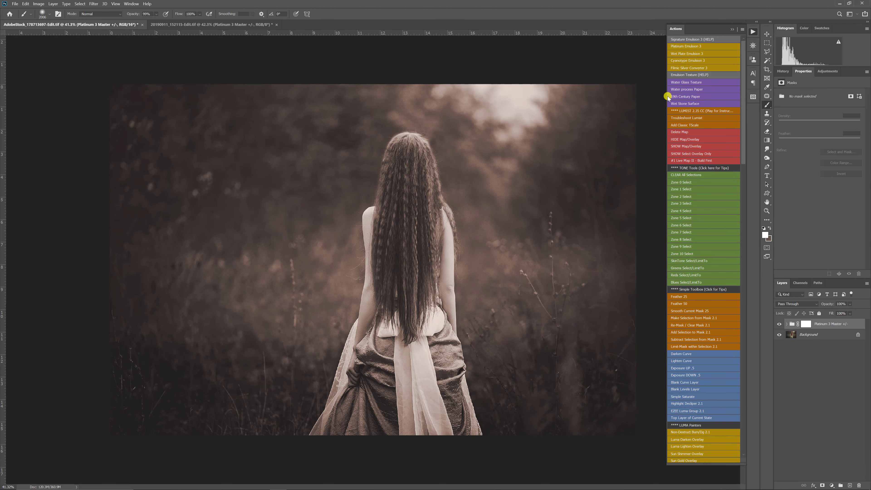
click(689, 97)
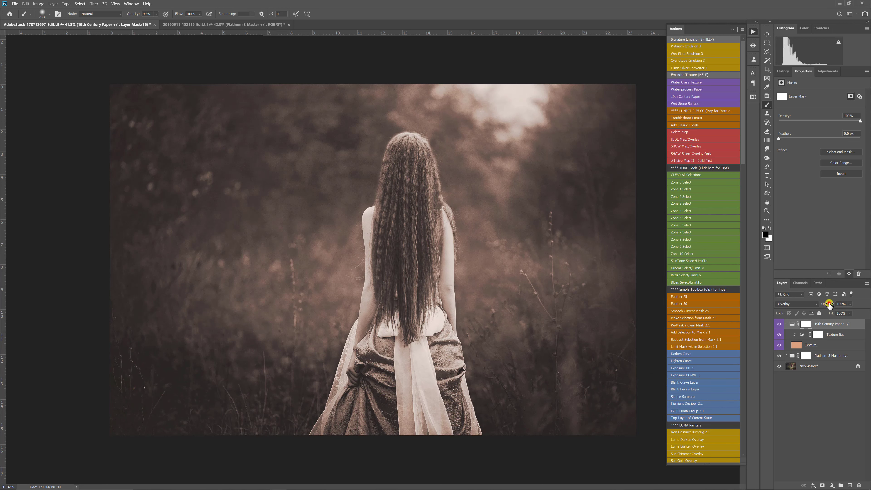
click(780, 324)
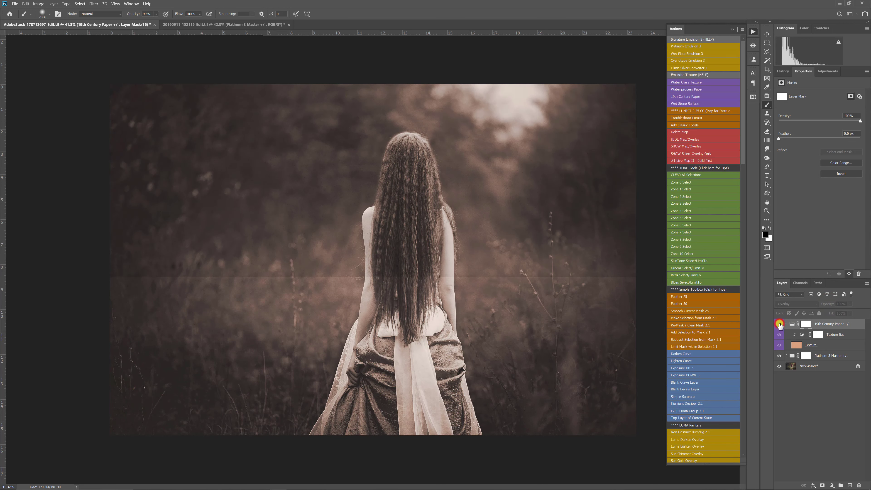
click(780, 324)
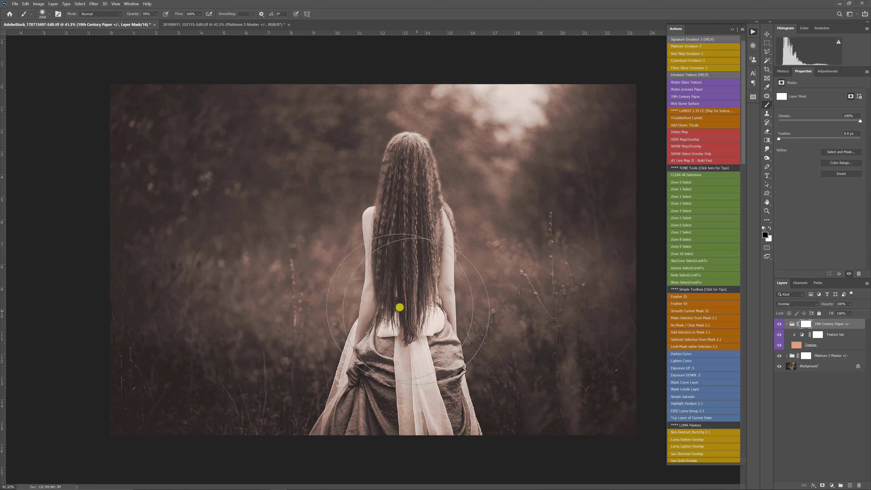
key(v)
scroll(235, 318, up, 5)
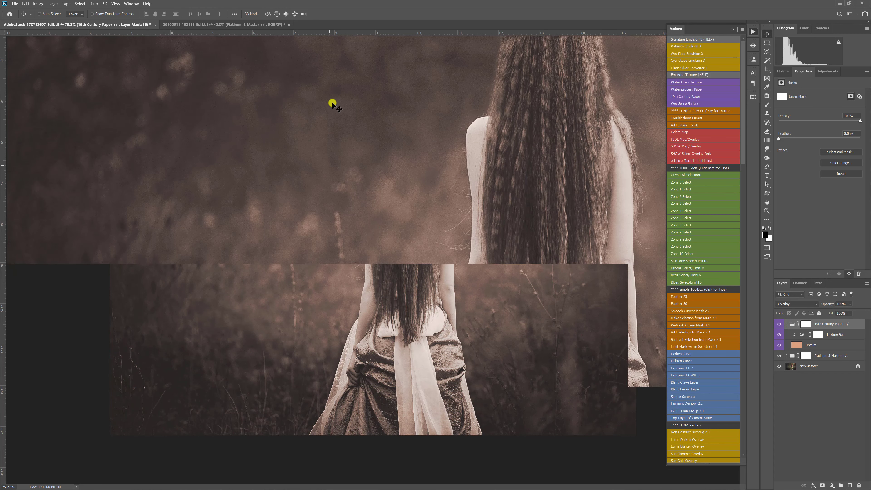
drag(349, 111, 438, 216)
drag(486, 128, 445, 239)
Try the 19th Century Paper group in Linear Light at about 53% opacity.
click(796, 344)
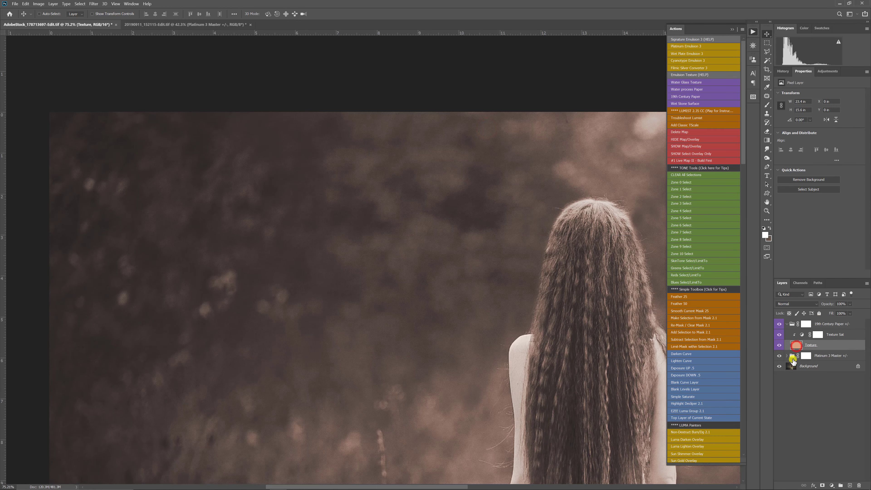
click(831, 326)
click(794, 304)
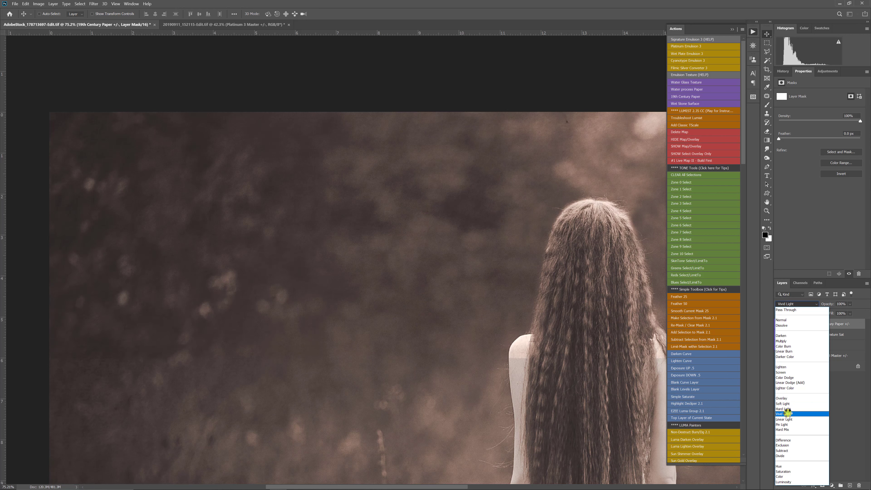
click(790, 420)
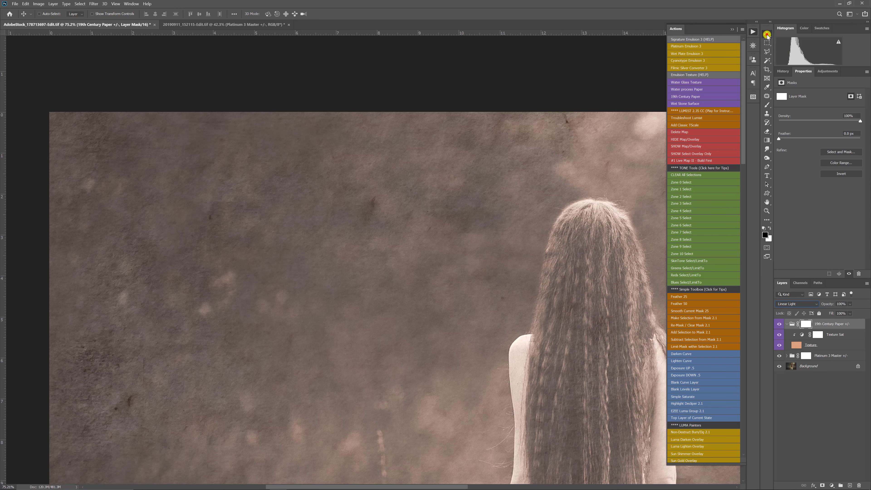
drag(493, 240, 324, 99)
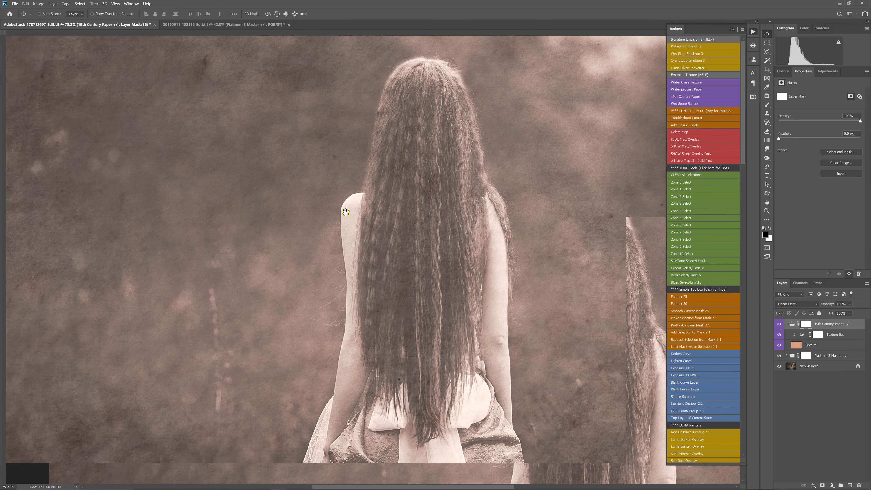
scroll(346, 212, down, 5)
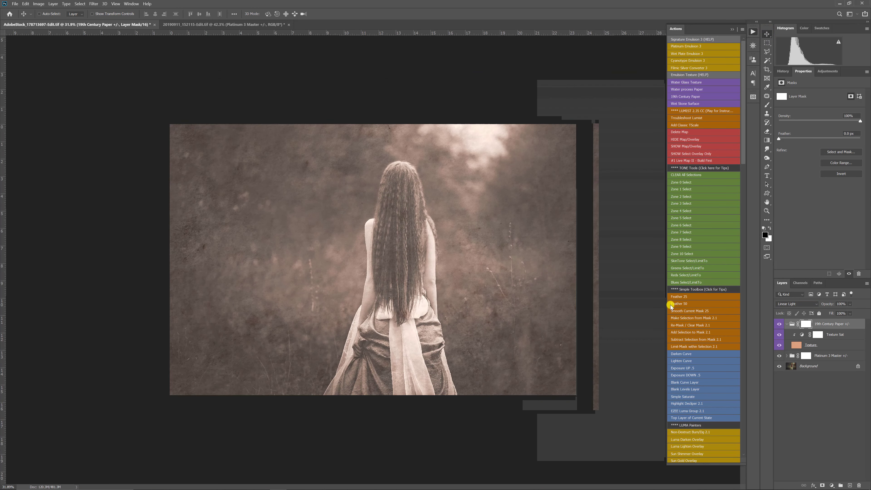
drag(828, 304, 813, 302)
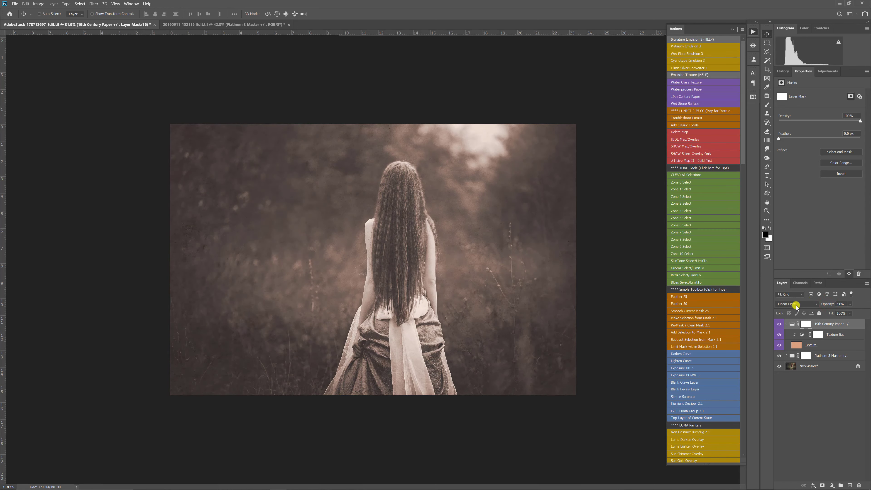
Switch the paper group to Soft Light blend mode at 74% opacity.
click(808, 304)
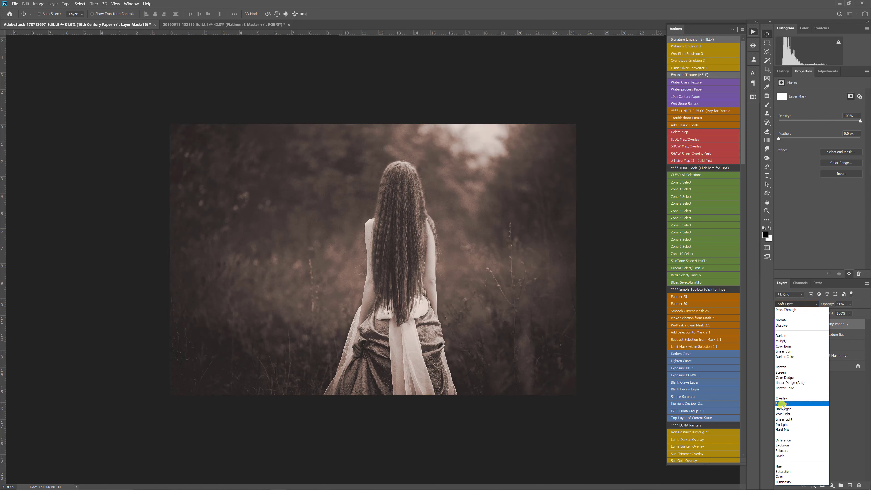
click(783, 404)
drag(825, 305, 807, 306)
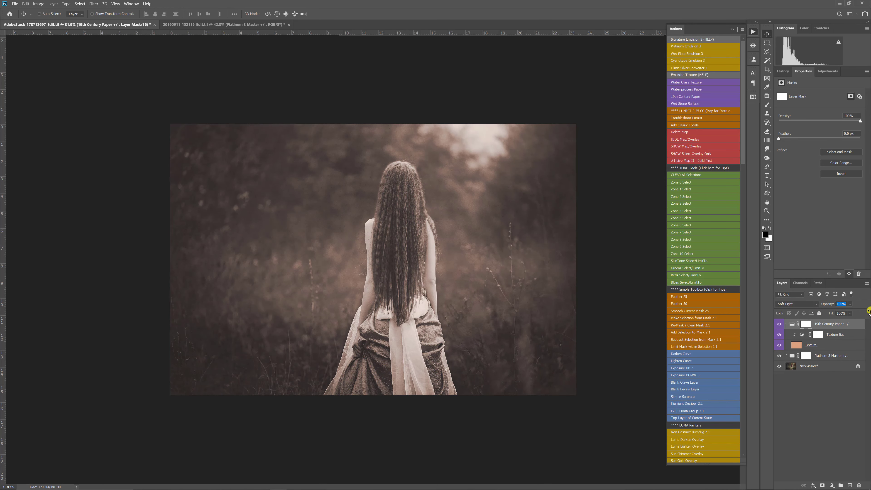
text(74)
key(Return)
Collapse 19th Century Paper, expand Platinum 3 Master, and zoom into the girl's back.
click(787, 324)
click(787, 335)
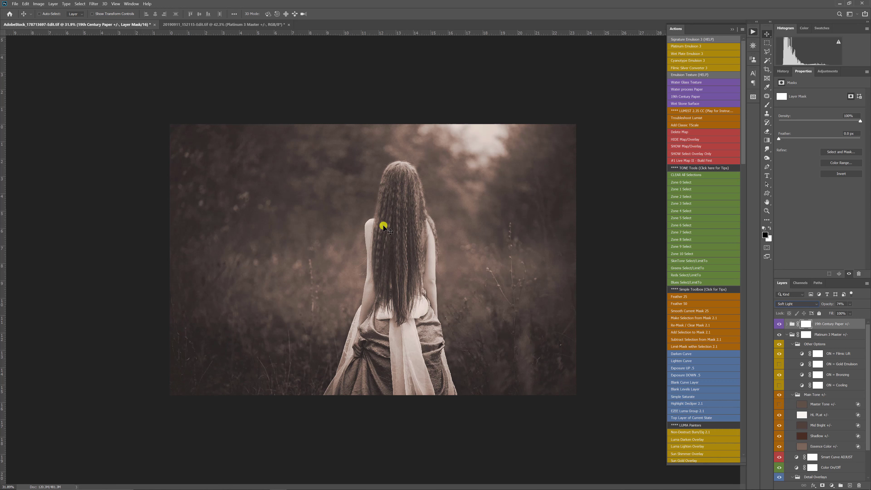
click(441, 202)
key(z)
click(414, 255)
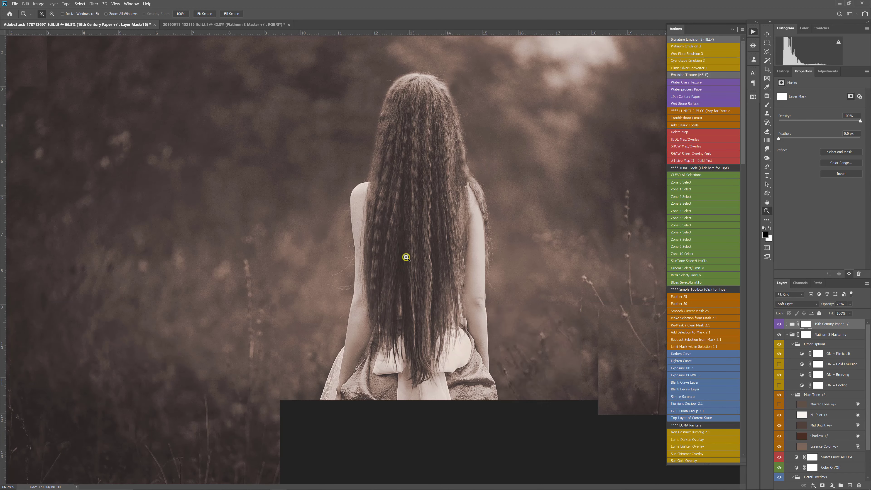
drag(267, 243, 443, 282)
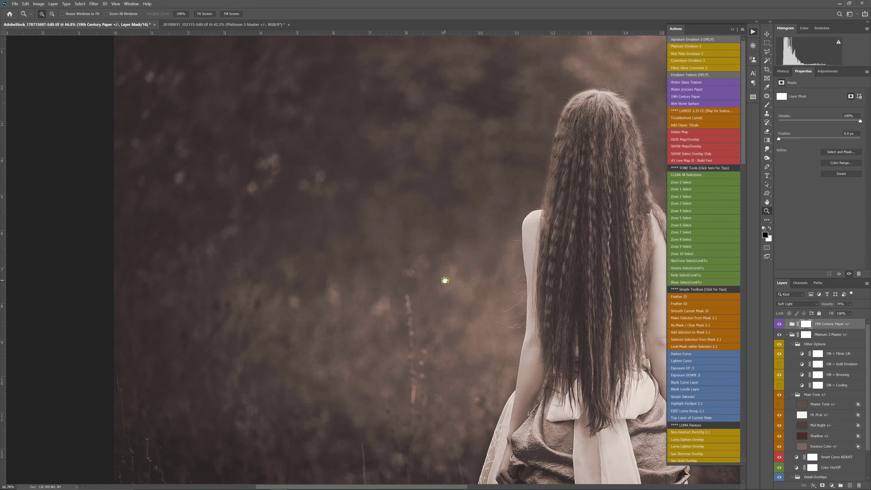
scroll(445, 280, down, 2)
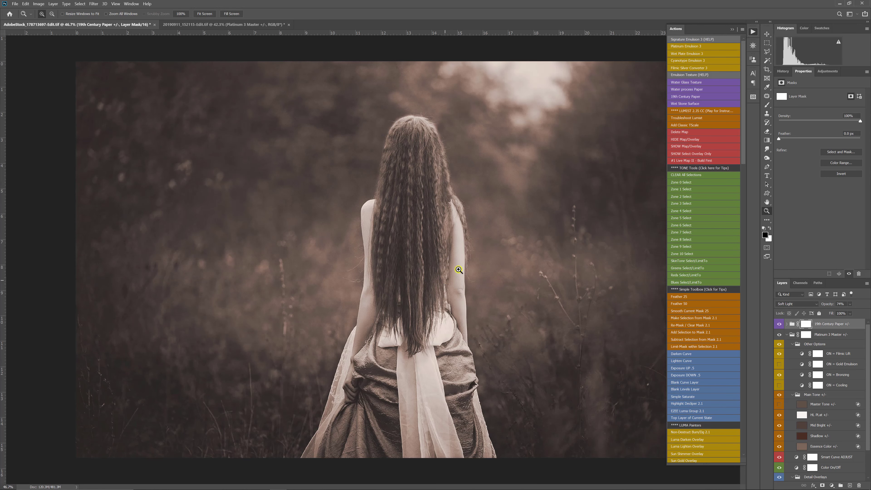